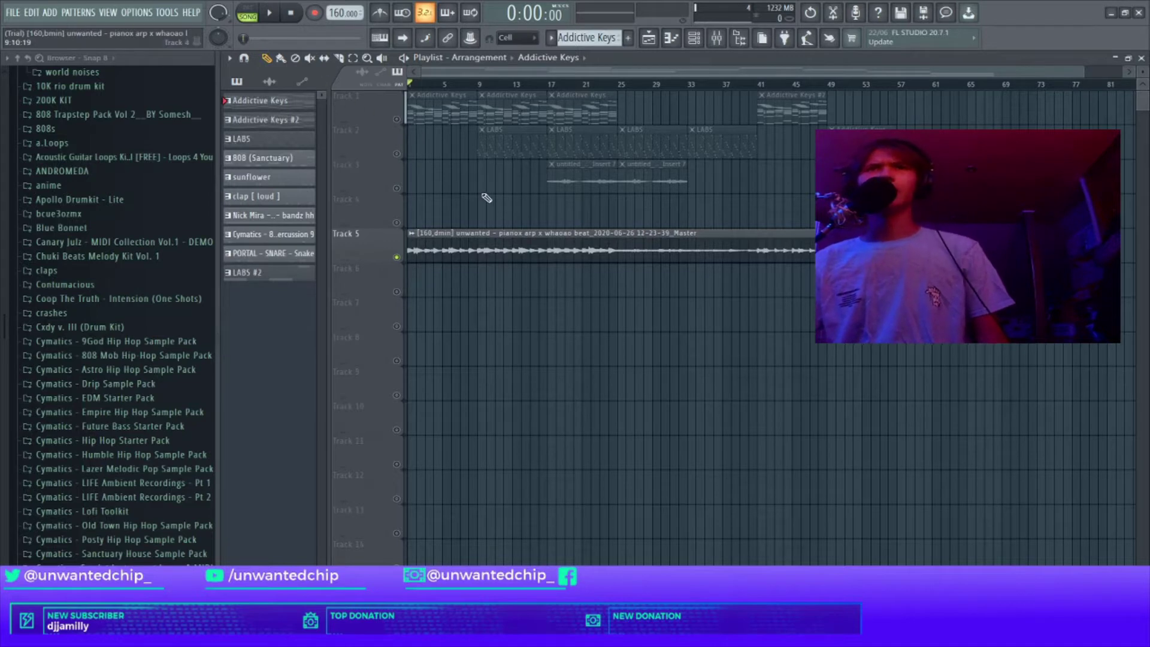
Play the soloed master audio clip on Track 5 in the playlist and stop playback.
{"action": "scroll", "coordinate": [486, 197], "scroll_direction": "down", "scroll_amount": 1}
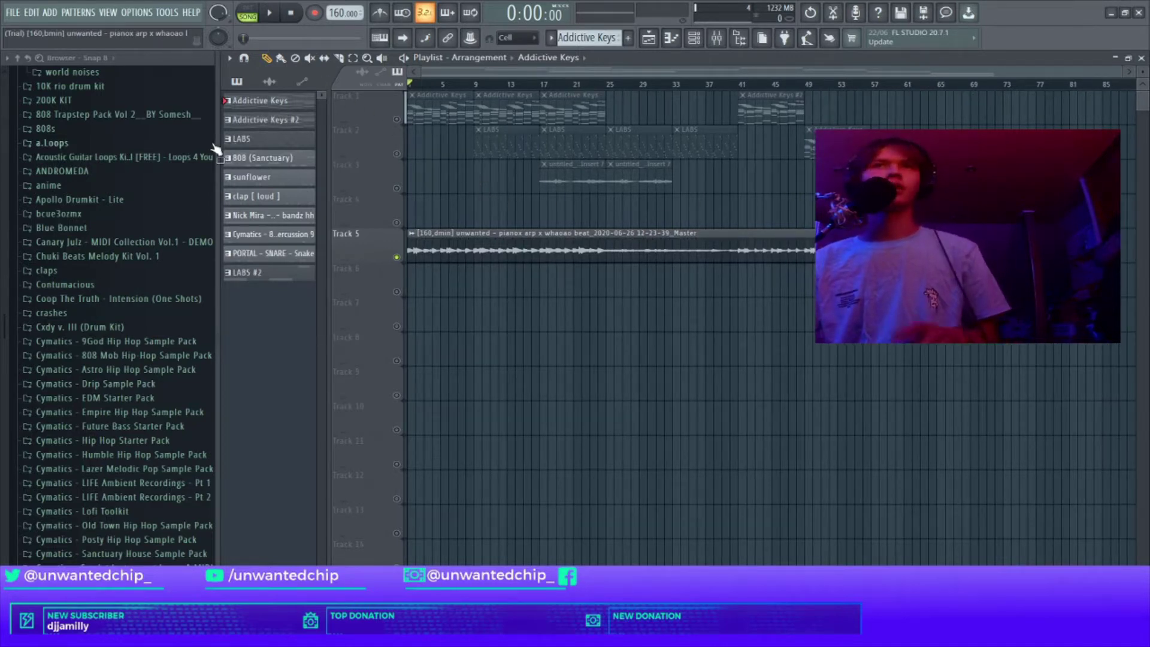
{"action": "left_click", "coordinate": [279, 15]}
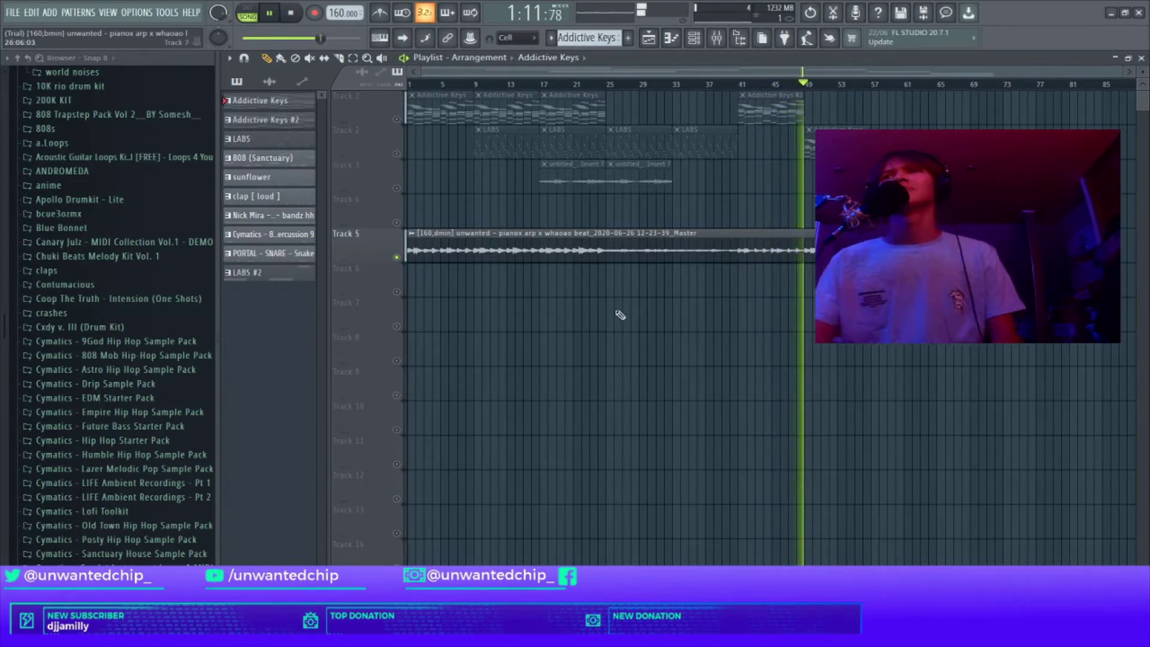
{"action": "key", "text": "space"}
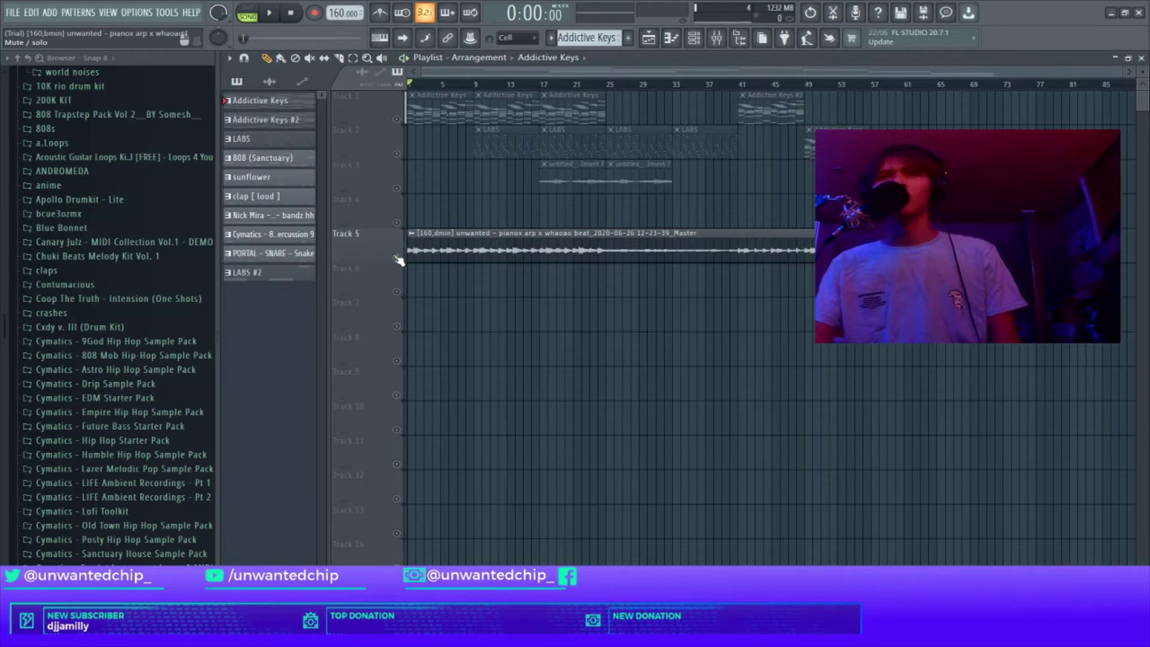
Delete the rendered master audio clip from Track 5 and unsolo the track so all tracks are active.
{"action": "left_click_drag", "start_coordinate": [827, 210], "coordinate": [1044, 143]}
{"action": "scroll", "coordinate": [900, 349], "scroll_direction": "left", "scroll_amount": 1}
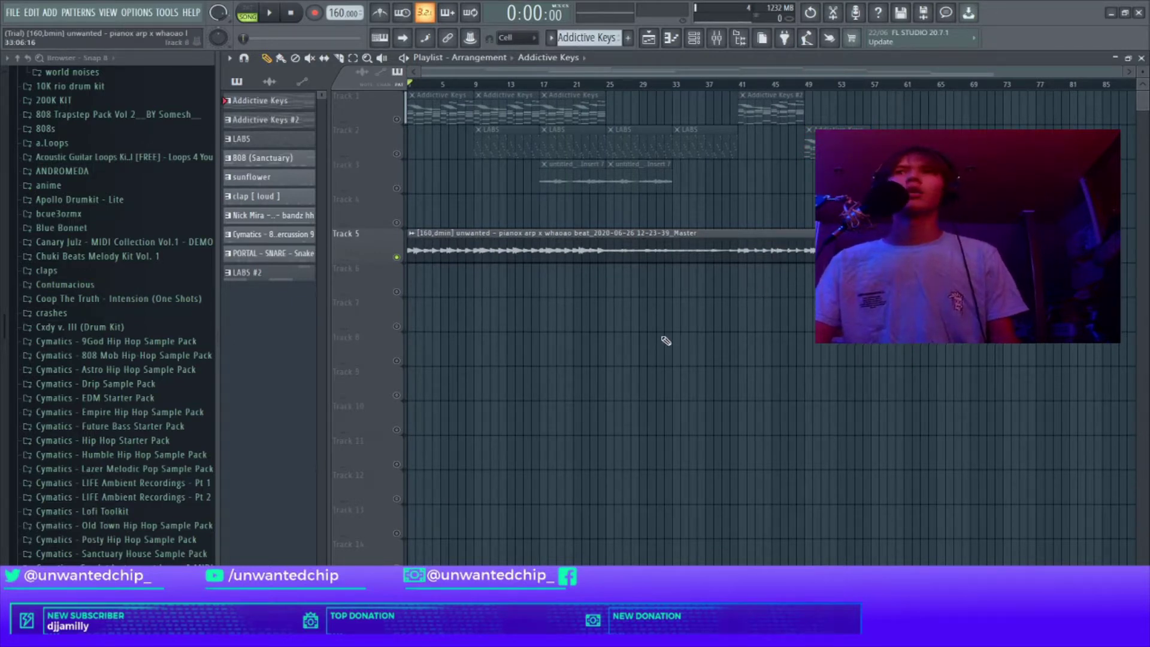
{"action": "right_click", "coordinate": [582, 251]}
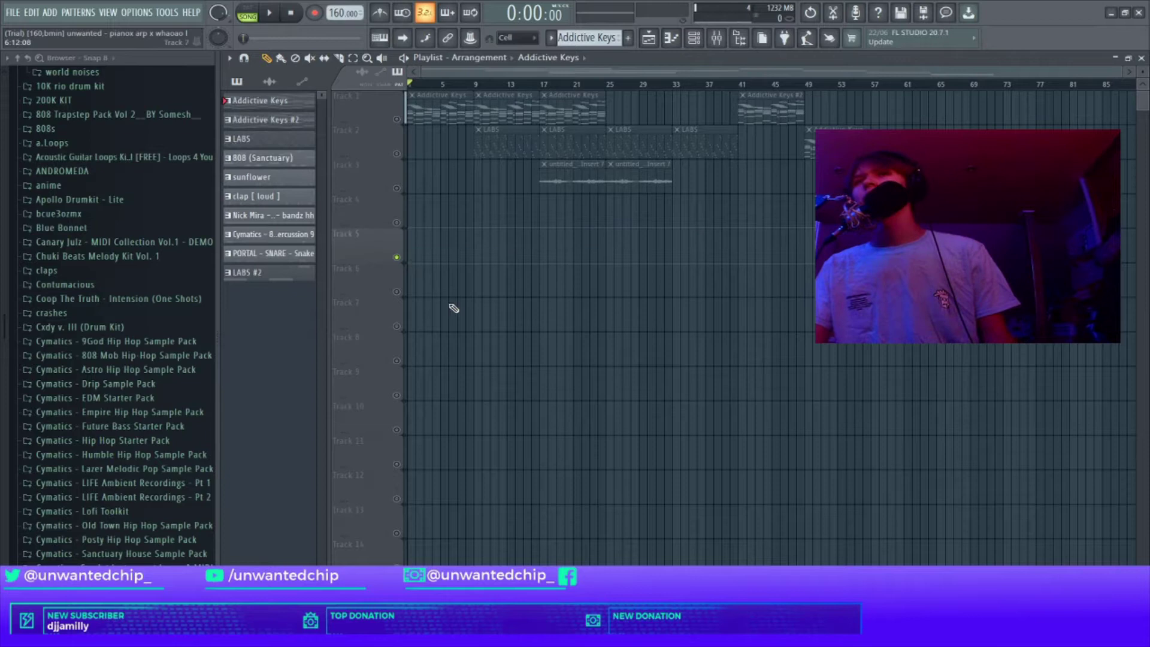
{"action": "right_click", "coordinate": [396, 257]}
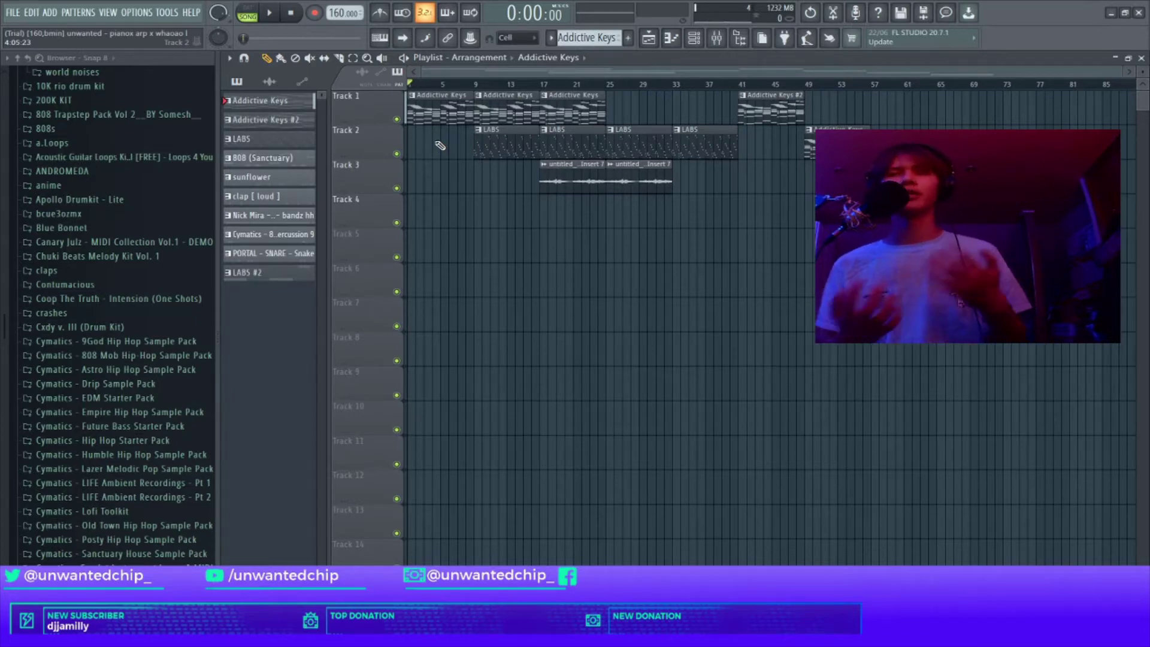
Open the first Addictive Keys pattern in the piano roll and examine its melody, chord and bass notes.
{"action": "double_click", "coordinate": [423, 109]}
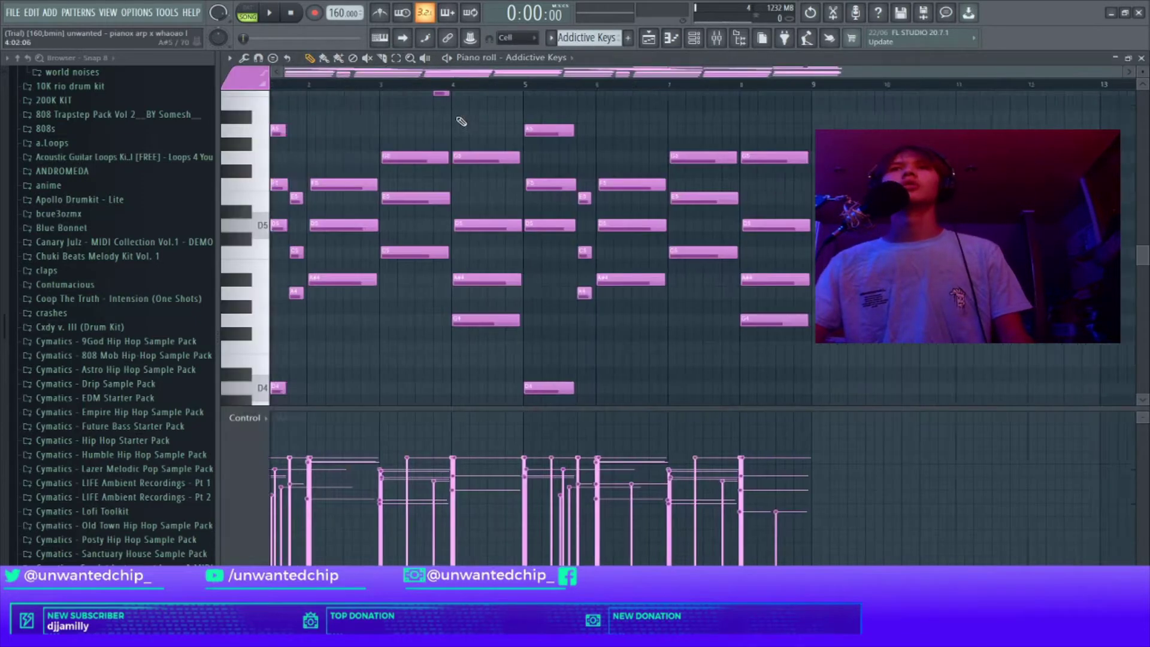
{"action": "scroll", "coordinate": [509, 207], "scroll_direction": "up", "scroll_amount": 8}
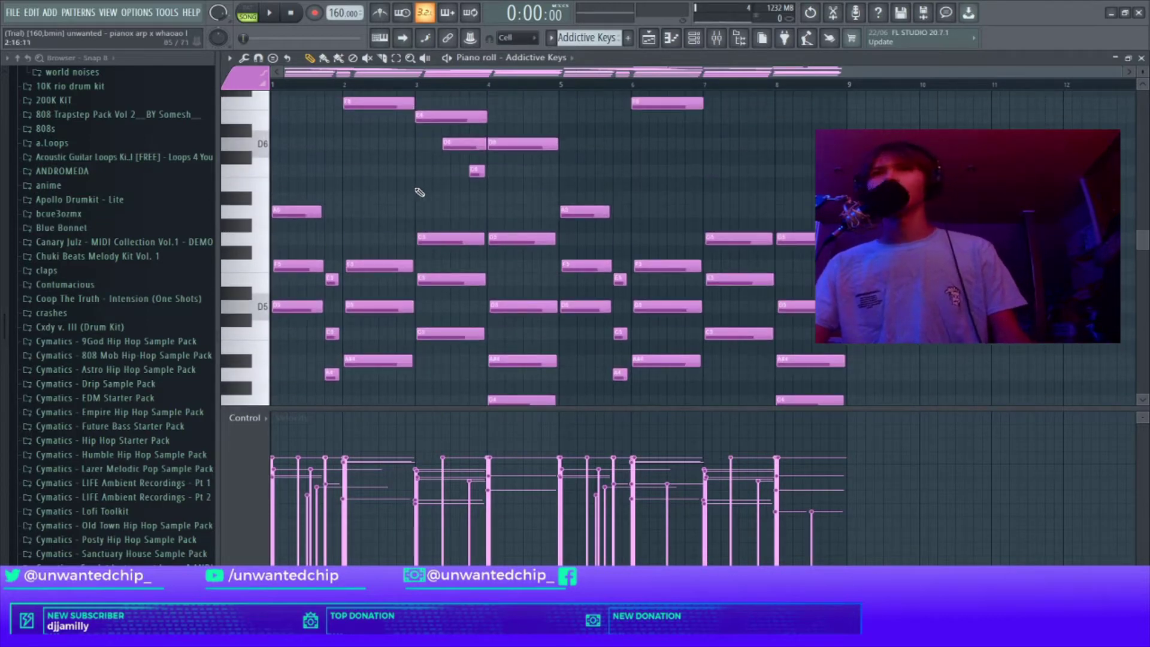
{"action": "scroll", "coordinate": [419, 192], "scroll_direction": "down", "scroll_amount": 3}
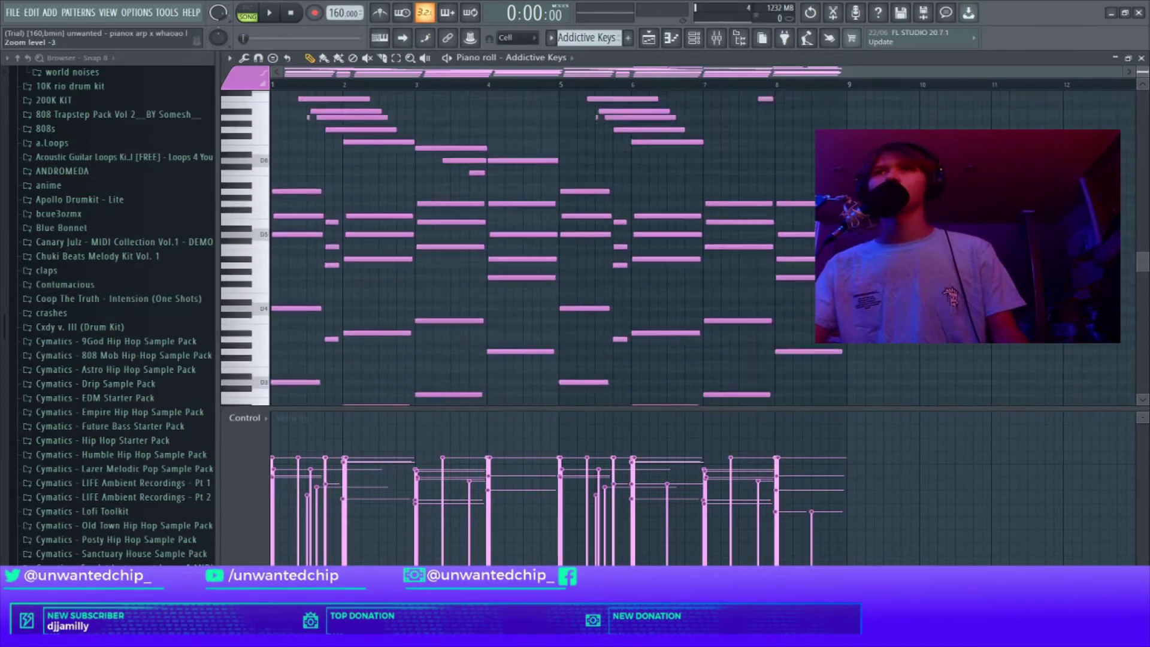
{"action": "left_click_drag", "start_coordinate": [1142, 72], "coordinate": [1143, 79]}
{"action": "scroll", "coordinate": [706, 185], "scroll_direction": "up", "scroll_amount": 2}
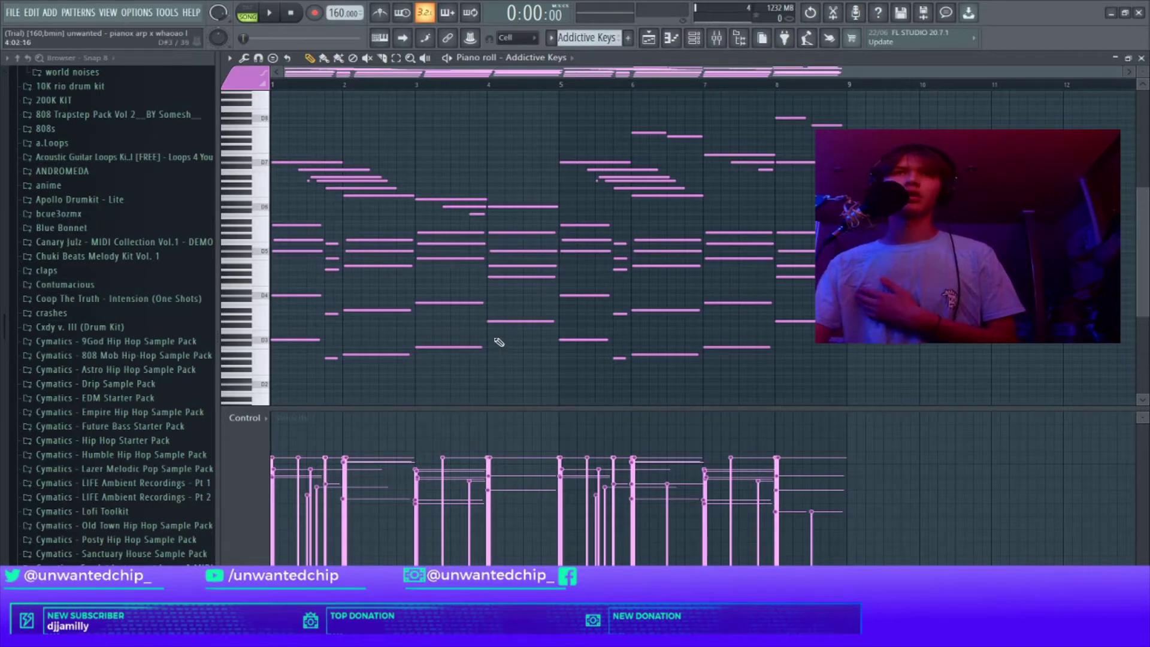
{"action": "scroll", "coordinate": [361, 342], "scroll_direction": "up", "scroll_amount": 4}
{"action": "left_click_drag", "start_coordinate": [394, 72], "coordinate": [39, 86]}
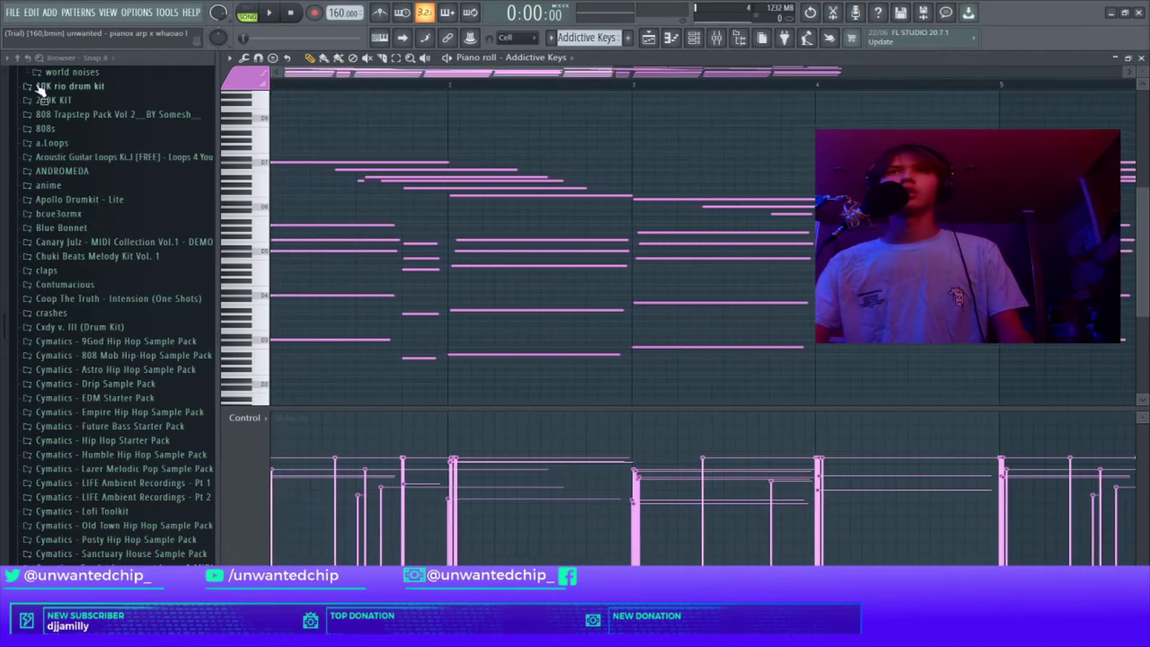
{"action": "scroll", "coordinate": [454, 294], "scroll_direction": "down", "scroll_amount": 5}
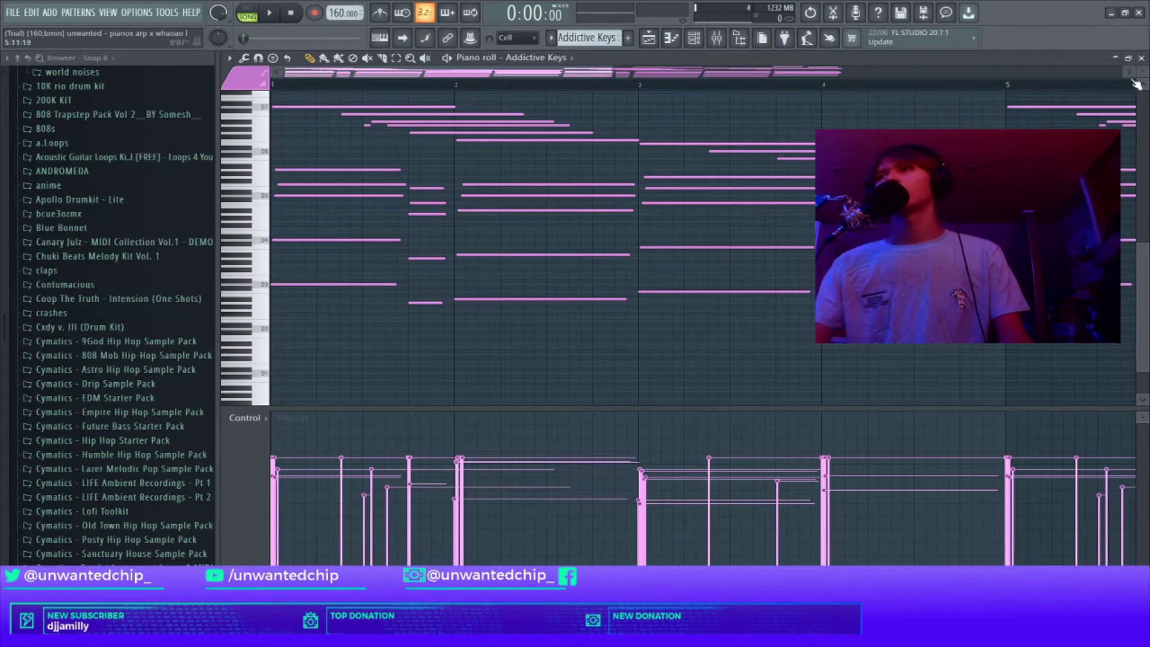
{"action": "left_click_drag", "start_coordinate": [1141, 71], "coordinate": [1141, 42]}
{"action": "scroll", "coordinate": [595, 272], "scroll_direction": "up", "scroll_amount": 4}
{"action": "scroll", "coordinate": [455, 286], "scroll_direction": "down", "scroll_amount": 4}
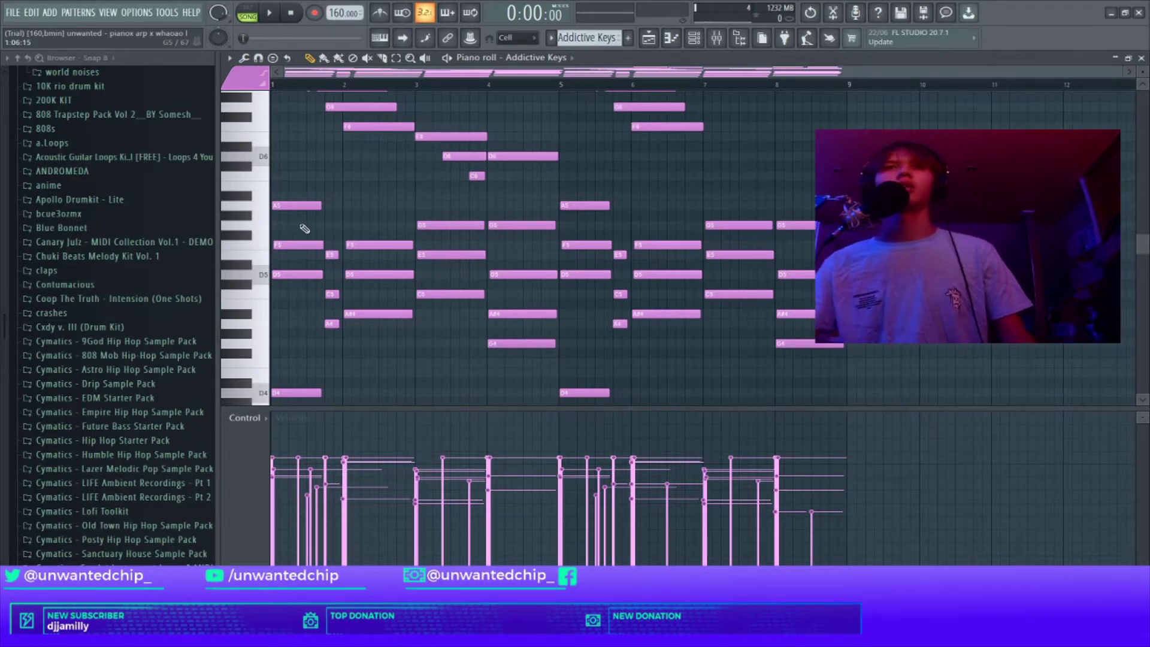
{"action": "scroll", "coordinate": [305, 228], "scroll_direction": "up", "scroll_amount": 3}
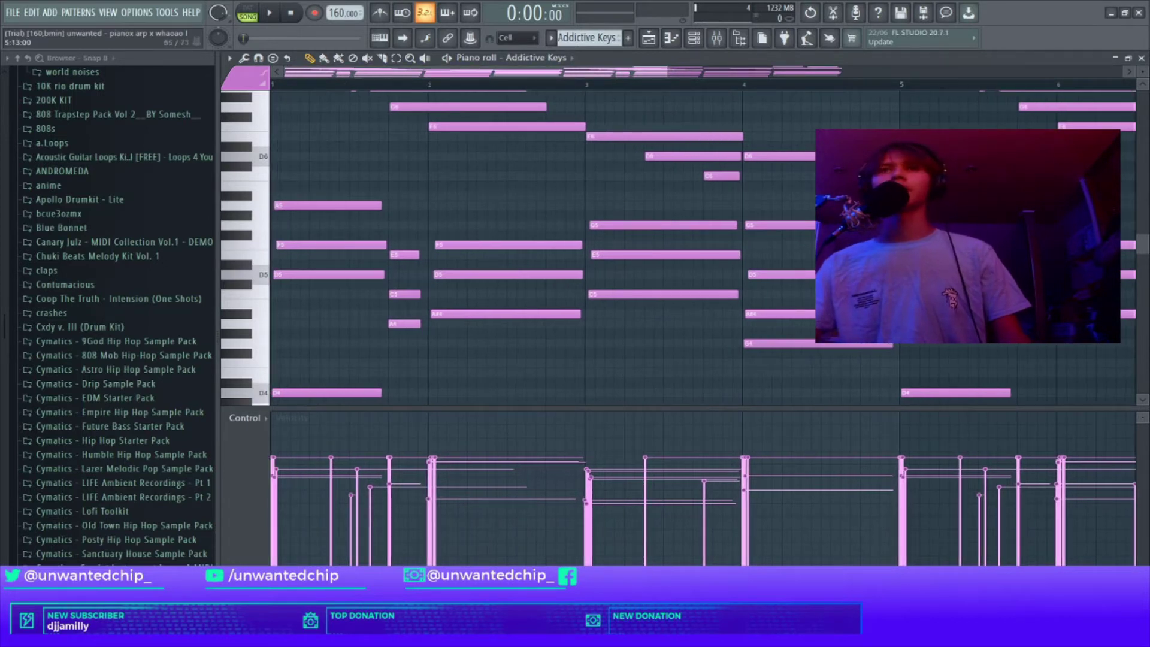
{"action": "scroll", "coordinate": [953, 125], "scroll_direction": "down", "scroll_amount": 2}
{"action": "scroll", "coordinate": [423, 218], "scroll_direction": "down", "scroll_amount": 3}
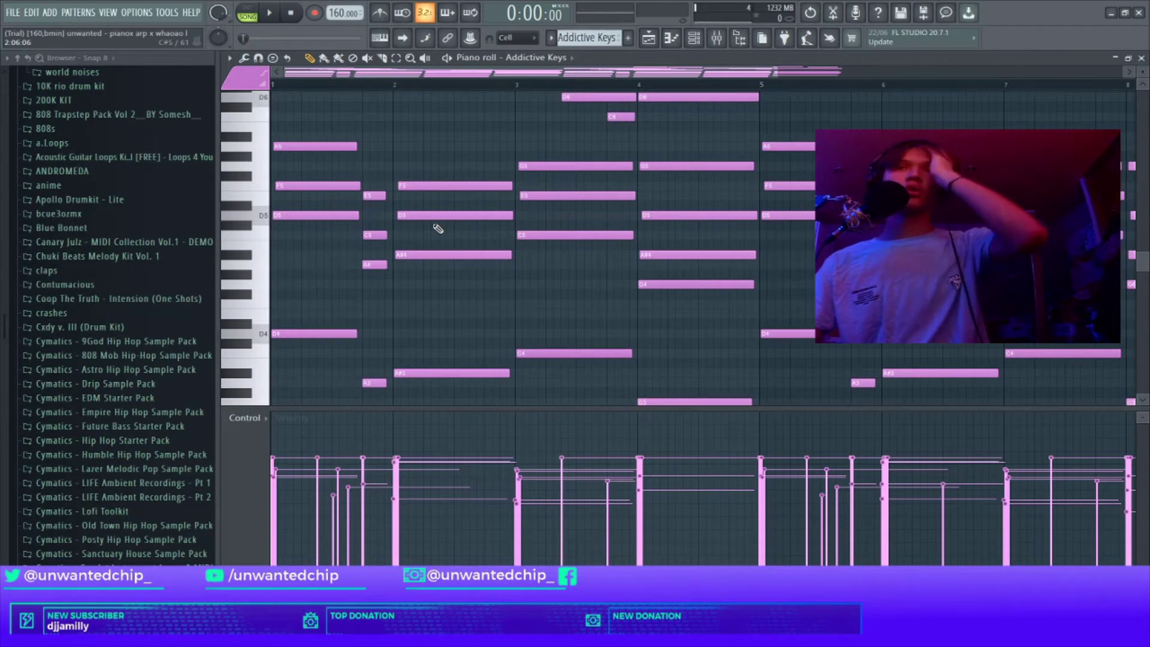
Select the low bass notes across all eight bars of the Addictive Keys pattern to single them out.
{"action": "scroll", "coordinate": [411, 249], "scroll_direction": "down", "scroll_amount": 7}
{"action": "left_click_drag", "start_coordinate": [297, 159], "coordinate": [1132, 401]}
{"action": "scroll", "coordinate": [731, 364], "scroll_direction": "down", "scroll_amount": 4}
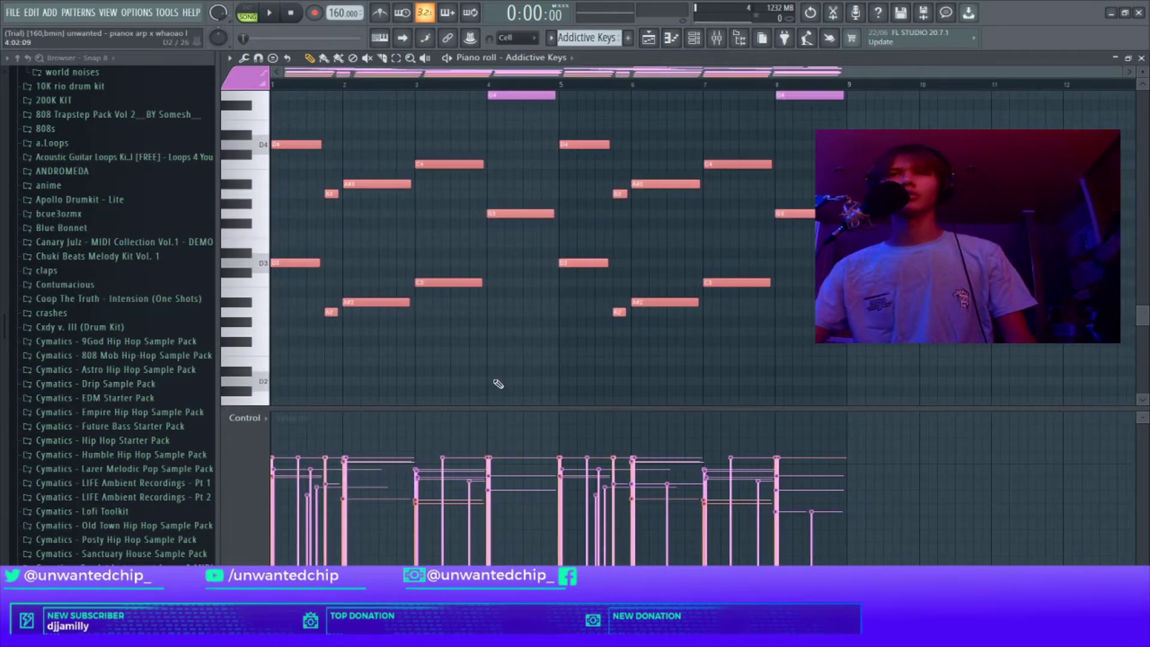
Select the mid-range chord notes of bars 1 to 4, leaving out the melody and bass notes.
{"action": "scroll", "coordinate": [479, 378], "scroll_direction": "up", "scroll_amount": 6}
{"action": "scroll", "coordinate": [395, 264], "scroll_direction": "up", "scroll_amount": 4}
{"action": "left_click_drag", "start_coordinate": [289, 140], "coordinate": [431, 300]}
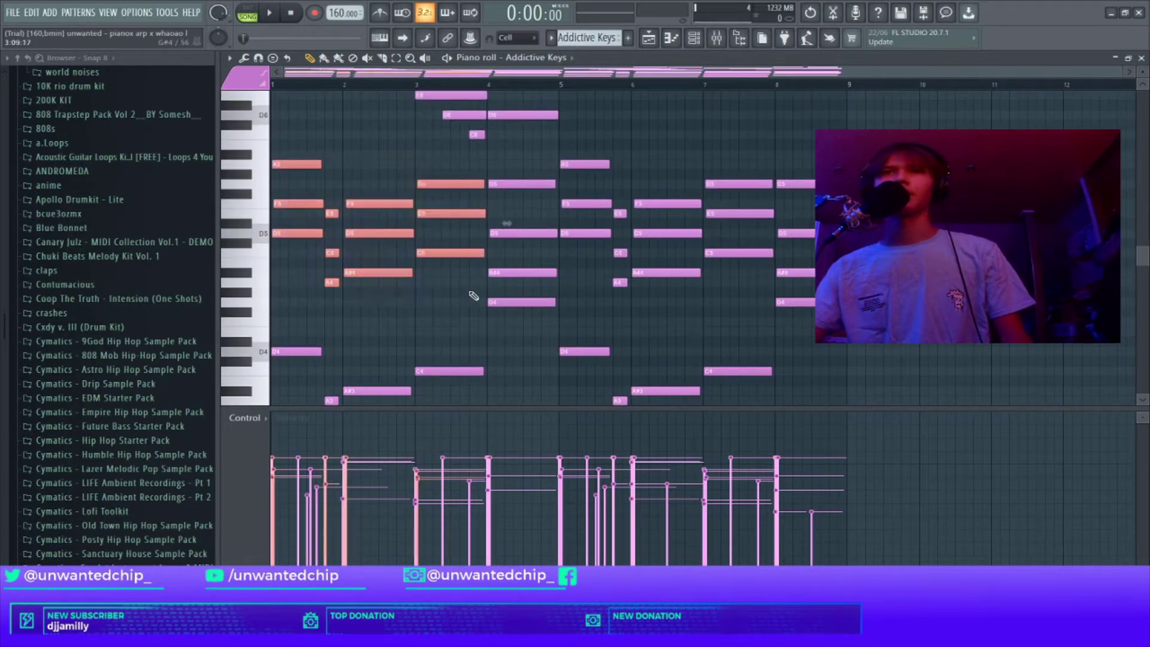
{"action": "left_click_drag", "start_coordinate": [515, 207], "coordinate": [530, 279]}
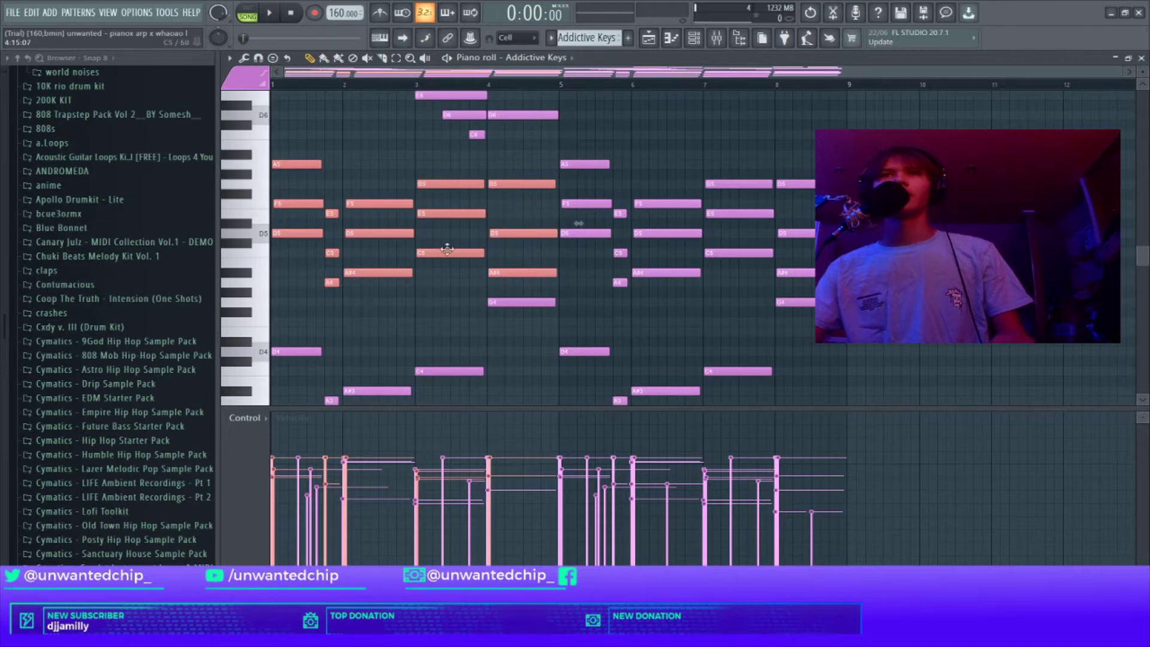
Try lowering the G5 chord note in bar 3 by one octave.
{"action": "scroll", "coordinate": [396, 268], "scroll_direction": "up", "scroll_amount": 5}
{"action": "left_click_drag", "start_coordinate": [422, 72], "coordinate": [96, 102]}
{"action": "scroll", "coordinate": [547, 187], "scroll_direction": "down", "scroll_amount": 2}
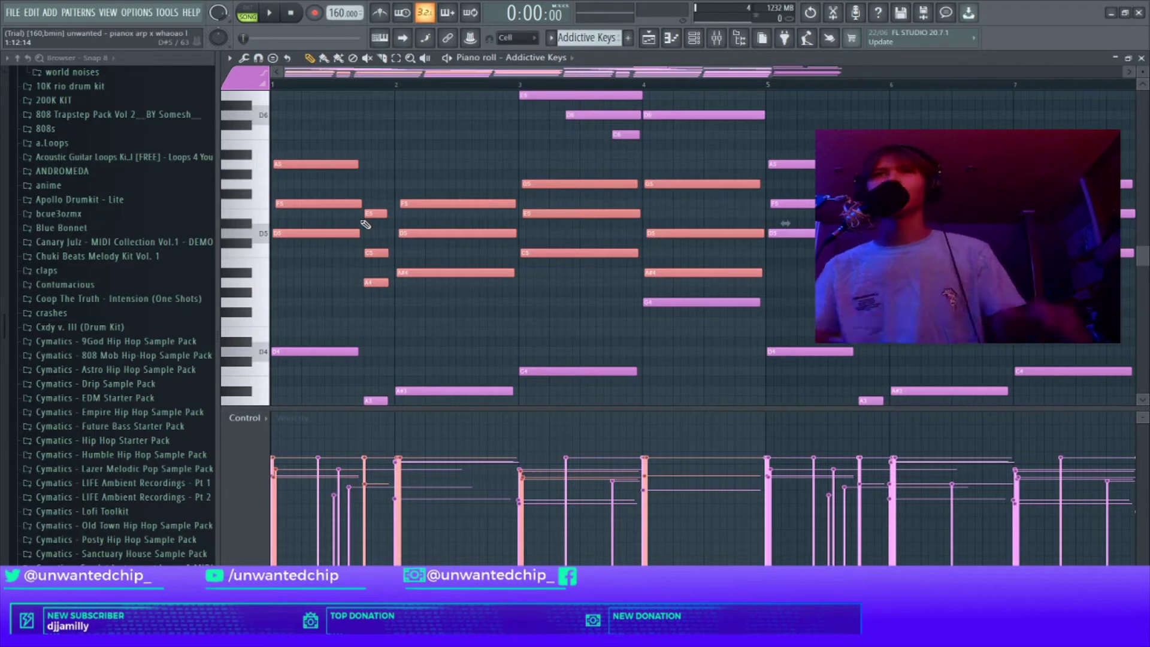
{"action": "scroll", "coordinate": [360, 224], "scroll_direction": "up", "scroll_amount": 3}
{"action": "left_click_drag", "start_coordinate": [337, 77], "coordinate": [323, 77]}
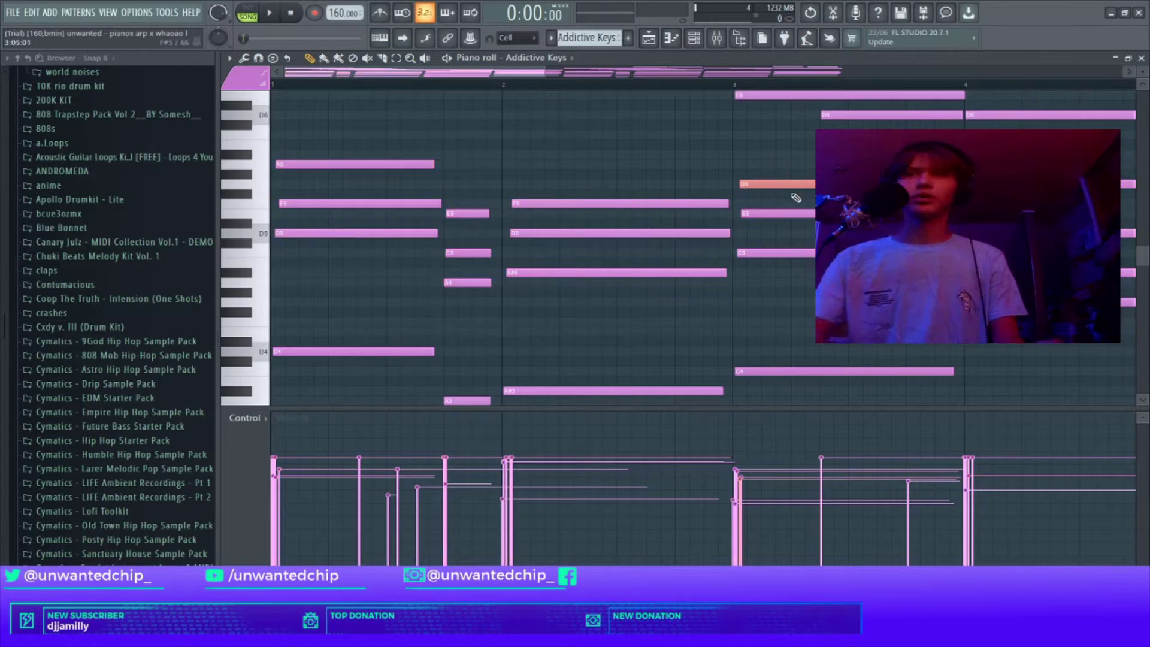
{"action": "key", "text": "ctrl+Down"}
{"action": "scroll", "coordinate": [592, 315], "scroll_direction": "up", "scroll_amount": 2}
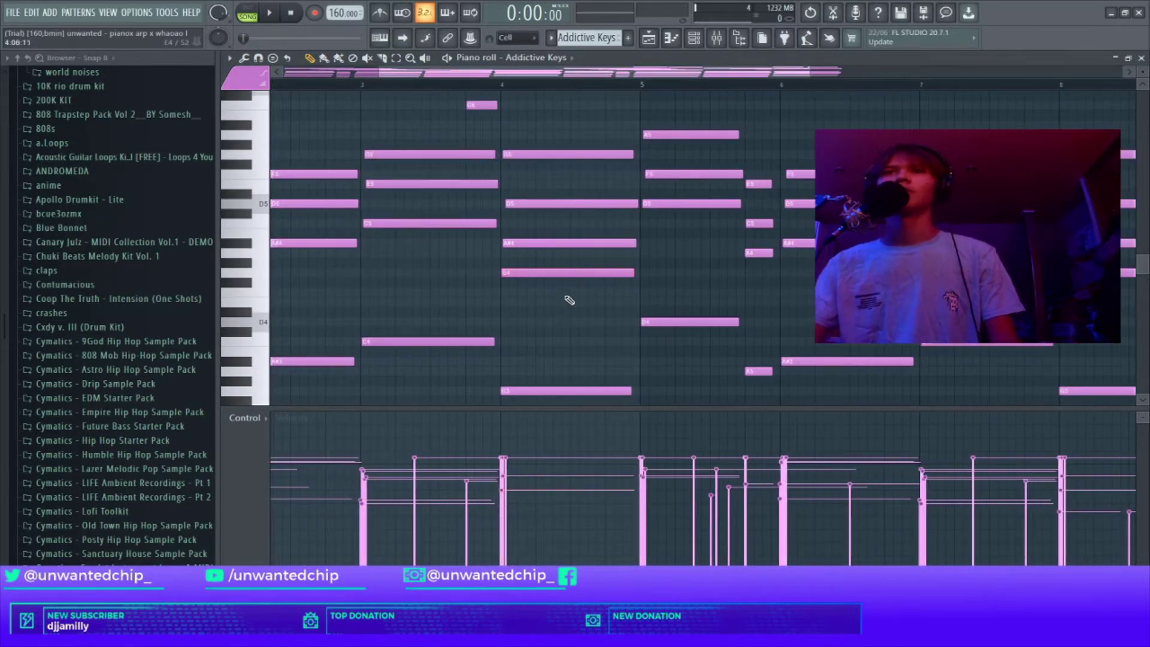
Try the G5 note of the bar 4 chord one octave lower and return it to G5, repeating the comparison.
{"action": "left_click", "coordinate": [559, 155]}
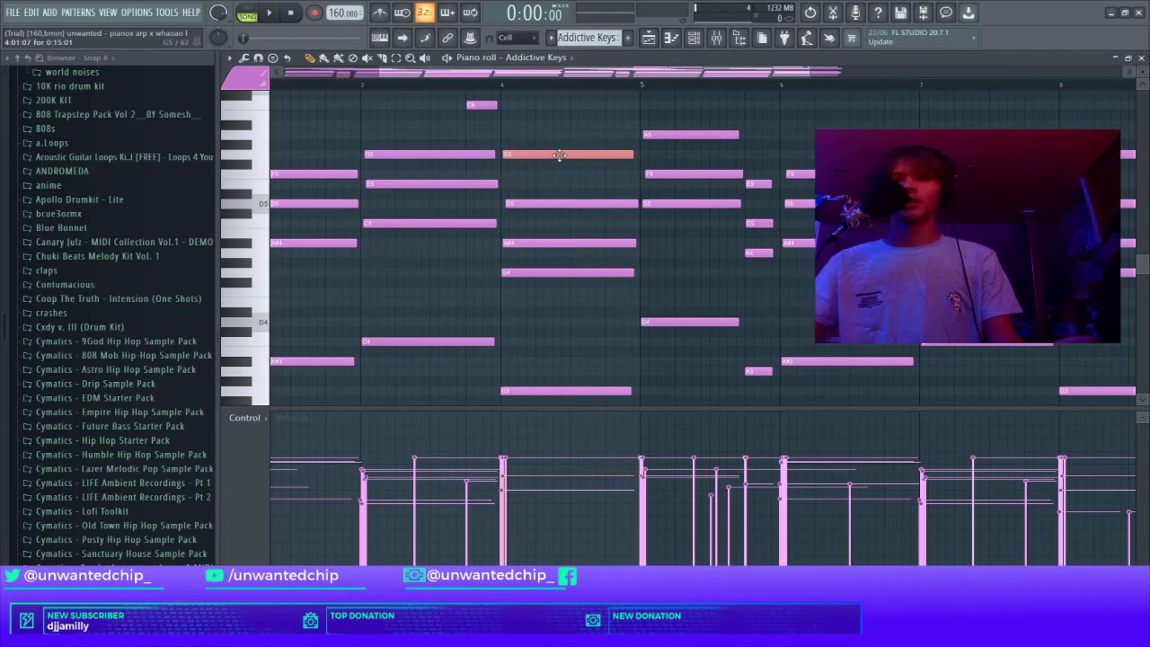
{"action": "key", "text": "ctrl+Down"}
{"action": "key", "text": "ctrl+Up"}
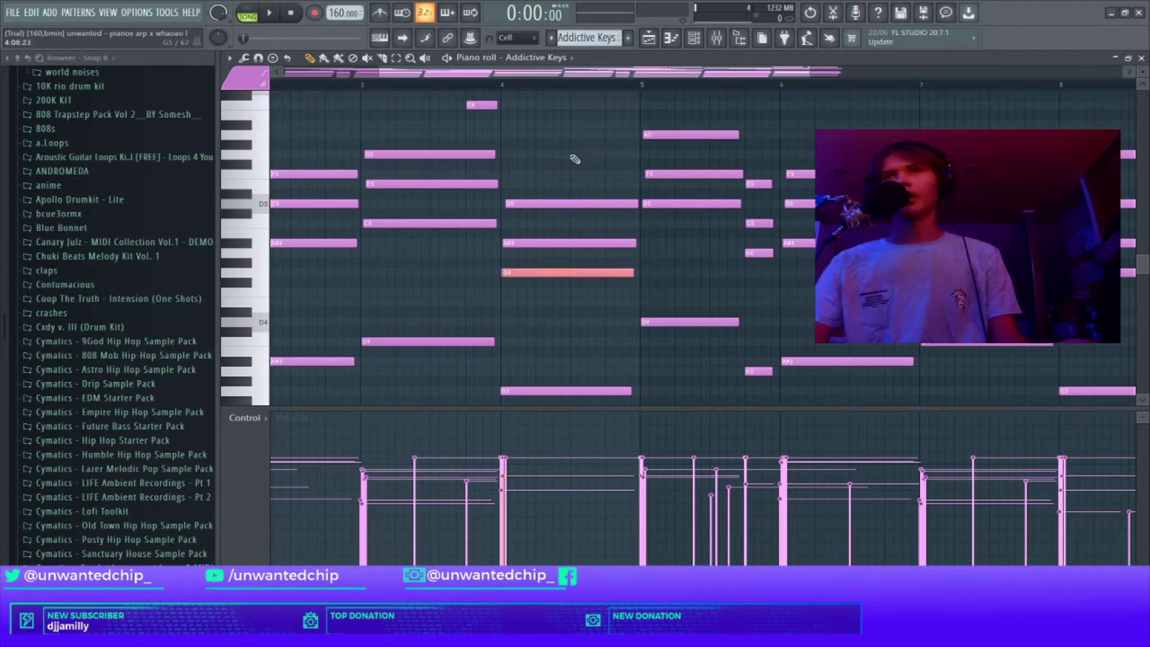
{"action": "left_click_drag", "start_coordinate": [566, 149], "coordinate": [563, 253]}
{"action": "left_click_drag", "start_coordinate": [562, 126], "coordinate": [564, 160]}
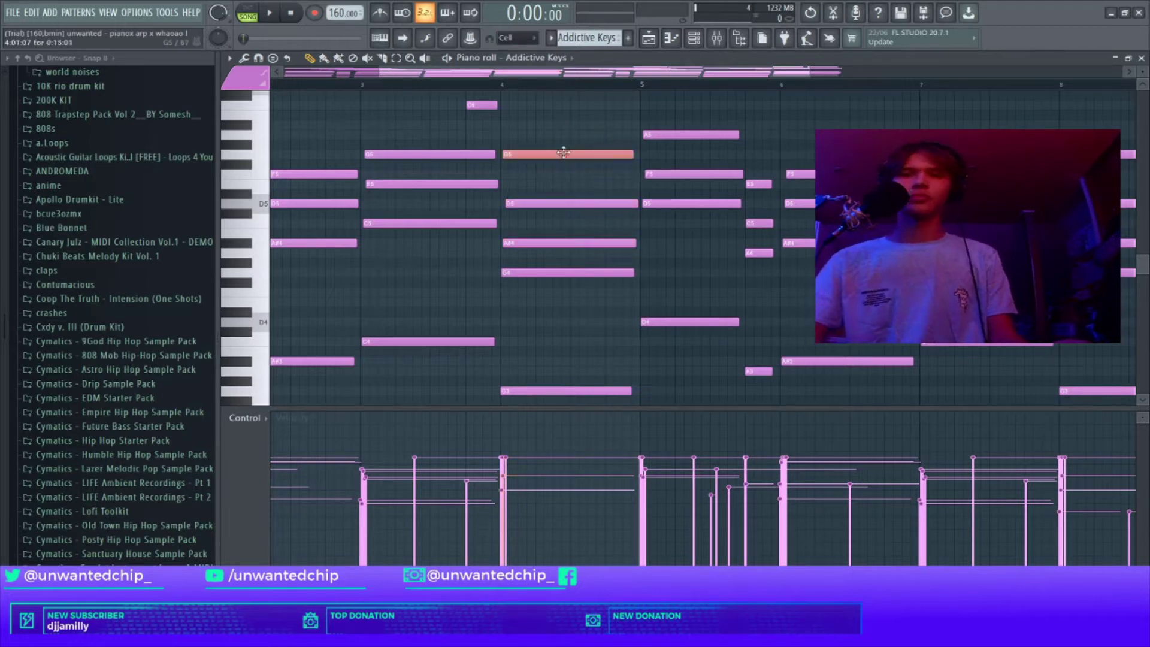
{"action": "key", "text": "ctrl+Down"}
{"action": "key", "text": "ctrl+Up"}
{"action": "left_click_drag", "start_coordinate": [471, 275], "coordinate": [600, 299]}
{"action": "right_click", "coordinate": [601, 302]}
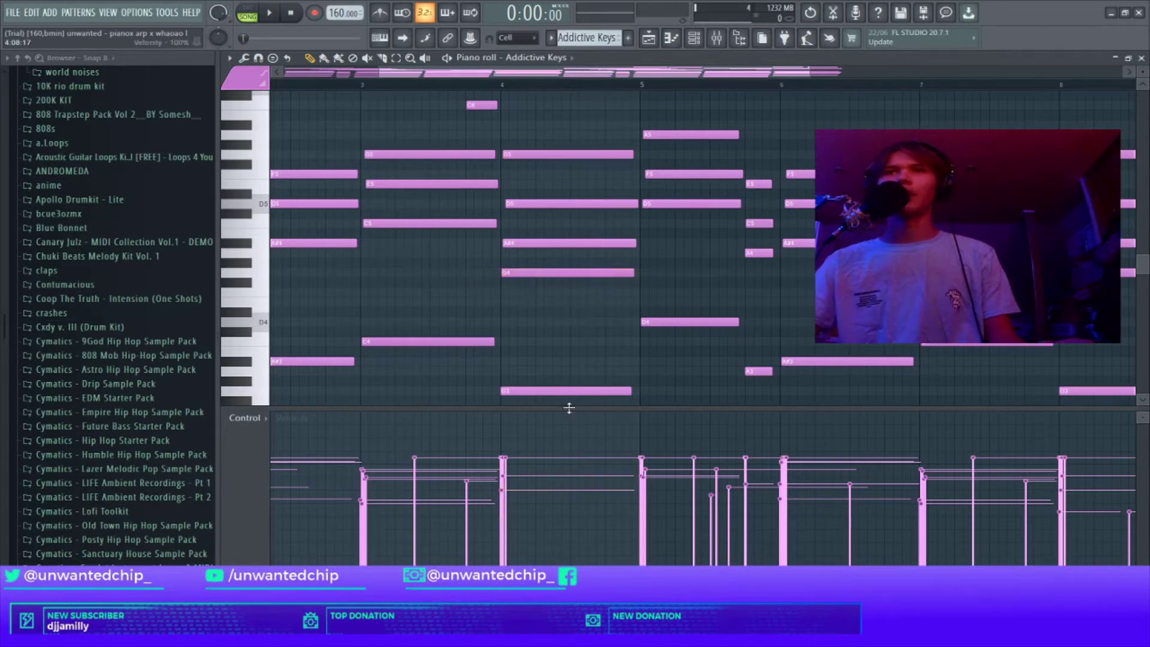
{"action": "left_click", "coordinate": [566, 154]}
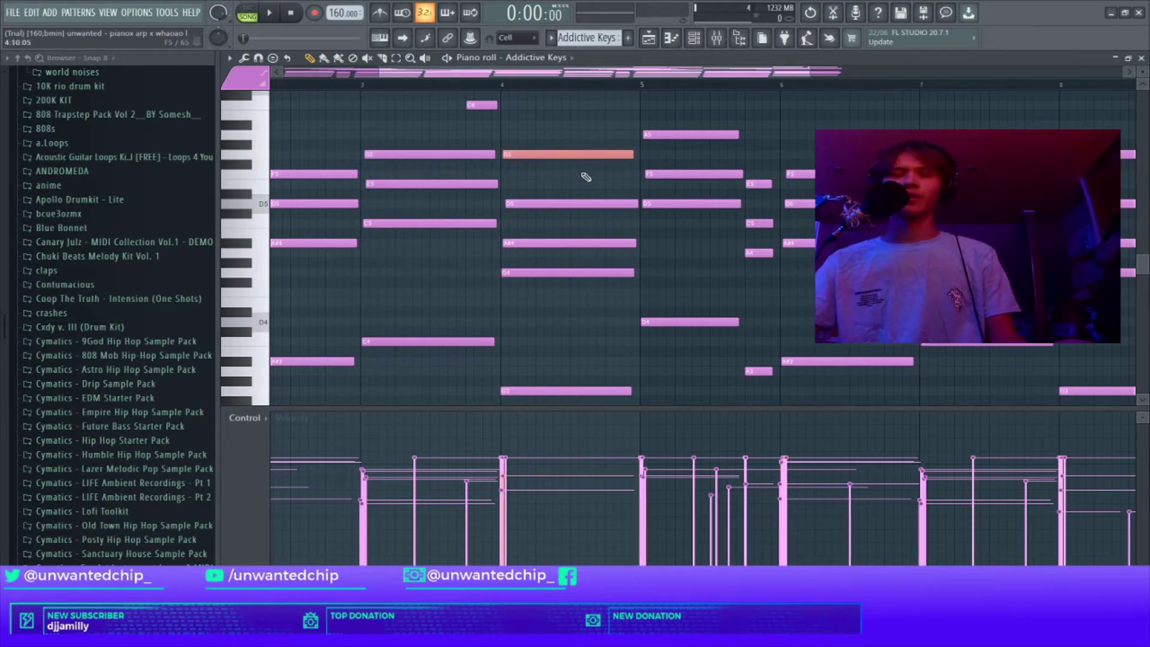
{"action": "key", "text": "ctrl+Down"}
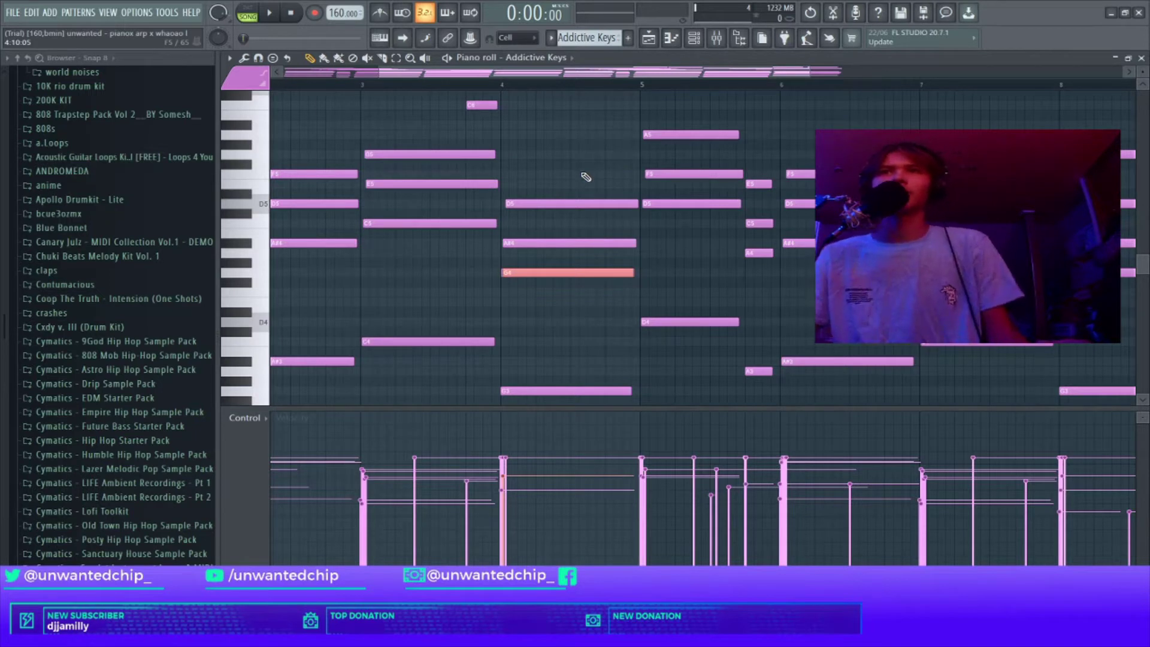
{"action": "key", "text": "ctrl+Up"}
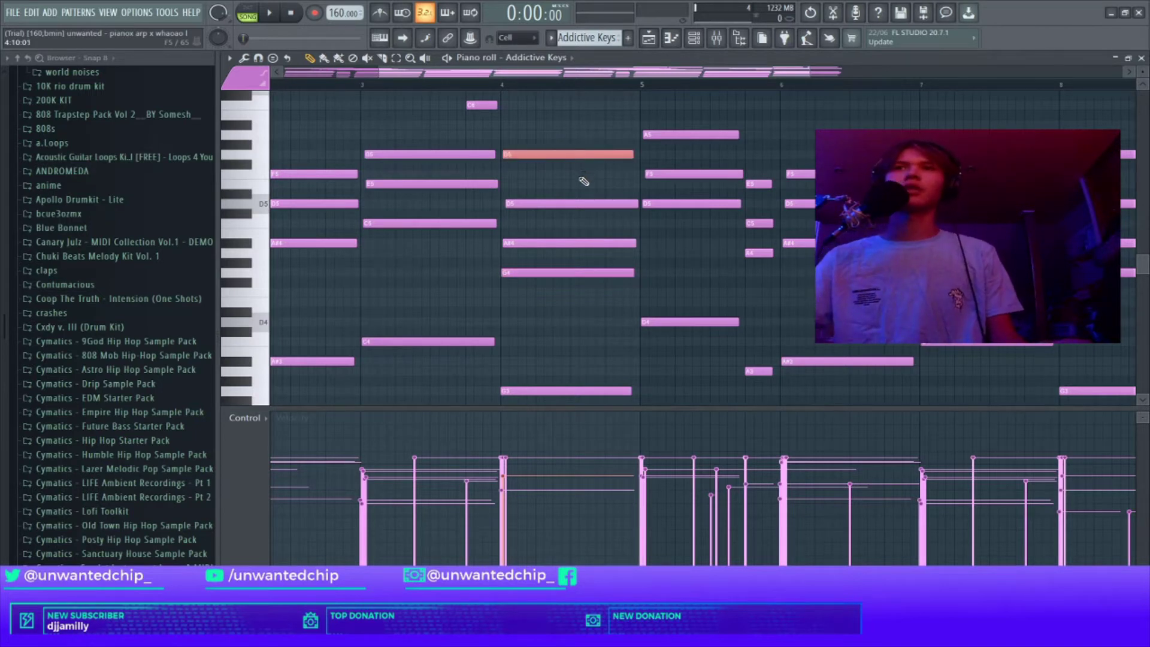
{"action": "left_click", "coordinate": [581, 186], "text": "ctrl"}
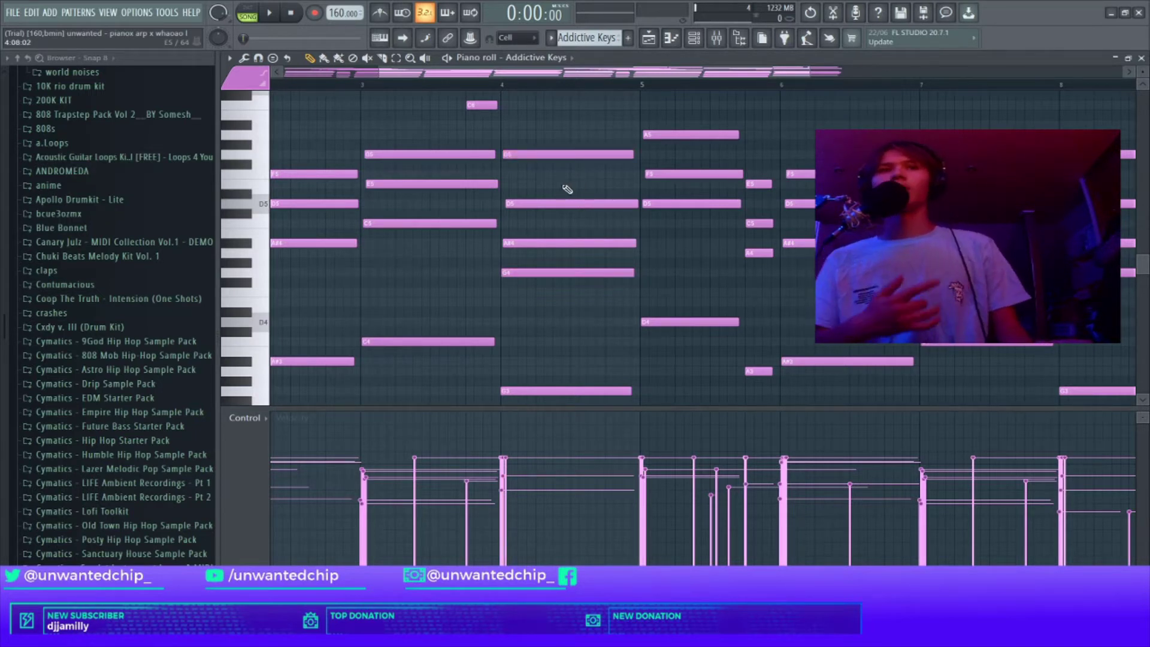
Highlight the chord notes of bars 3 and 4 to compare their voicings, and clear the selection.
{"action": "scroll", "coordinate": [453, 185], "scroll_direction": "down", "scroll_amount": 3}
{"action": "left_click_drag", "start_coordinate": [459, 131], "coordinate": [465, 259]}
{"action": "left_click_drag", "start_coordinate": [535, 131], "coordinate": [533, 258]}
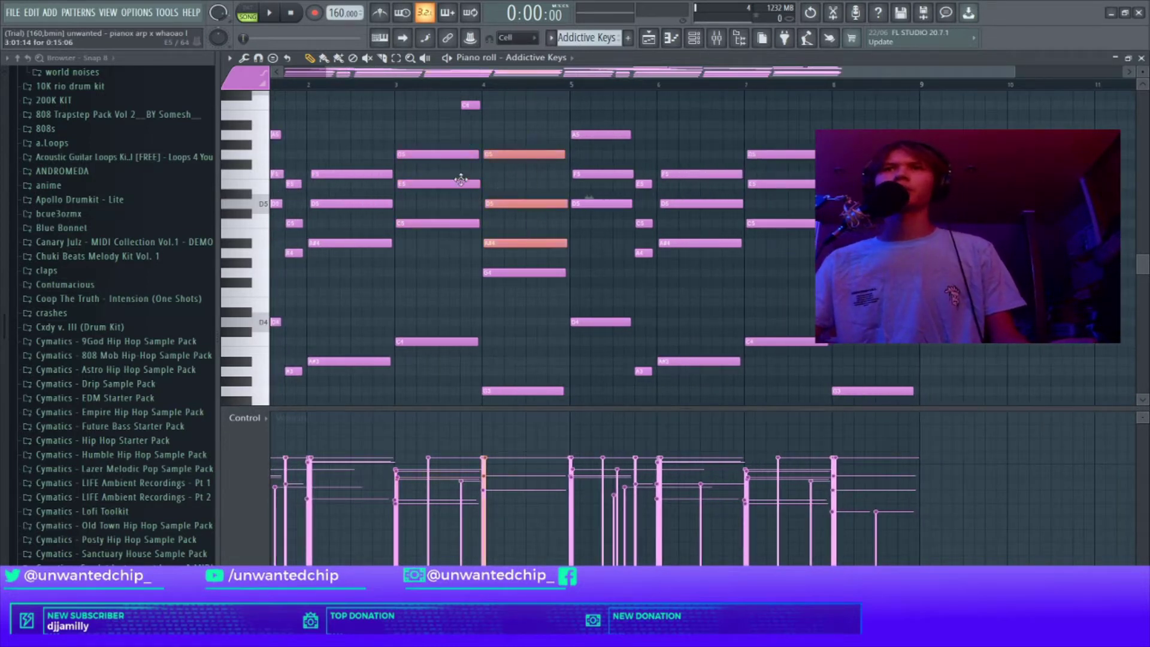
{"action": "left_click_drag", "start_coordinate": [445, 131], "coordinate": [461, 256]}
{"action": "right_click", "coordinate": [463, 230]}
{"action": "right_click", "coordinate": [461, 256]}
{"action": "left_click_drag", "start_coordinate": [441, 131], "coordinate": [460, 165]}
{"action": "left_click_drag", "start_coordinate": [491, 131], "coordinate": [504, 174]}
{"action": "right_click", "coordinate": [506, 174]}
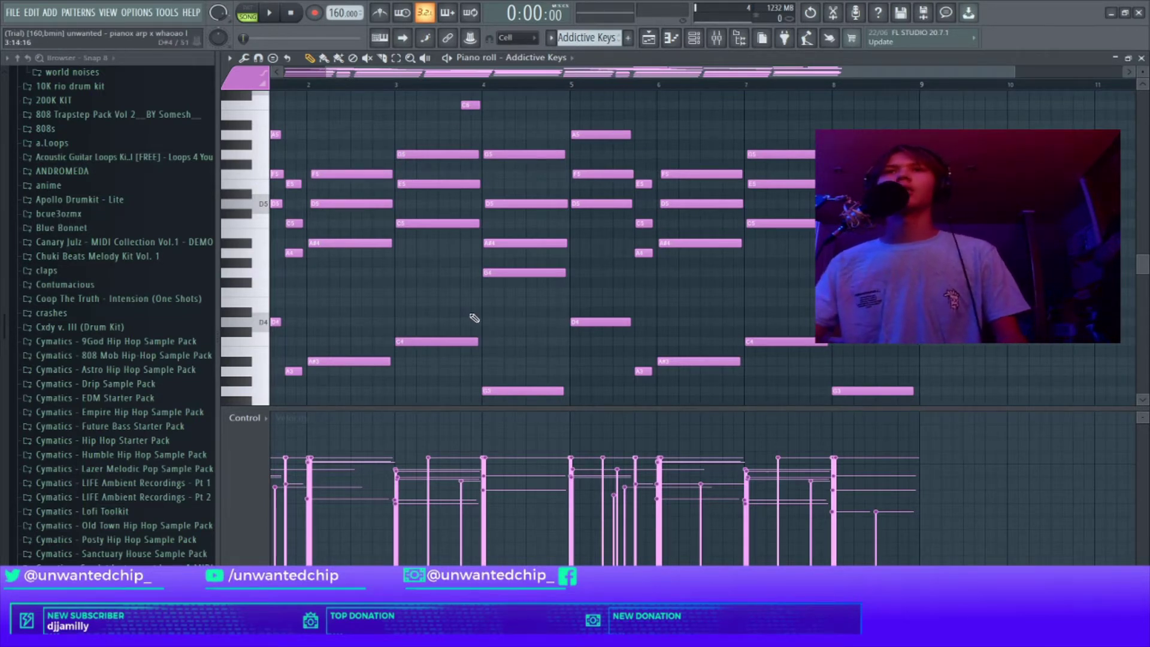
Select the short chord at the end of bar 1, including its E5, C5, A4 and A3 notes.
{"action": "scroll", "coordinate": [424, 95], "scroll_direction": "up", "scroll_amount": 3}
{"action": "scroll", "coordinate": [423, 96], "scroll_direction": "down", "scroll_amount": 4}
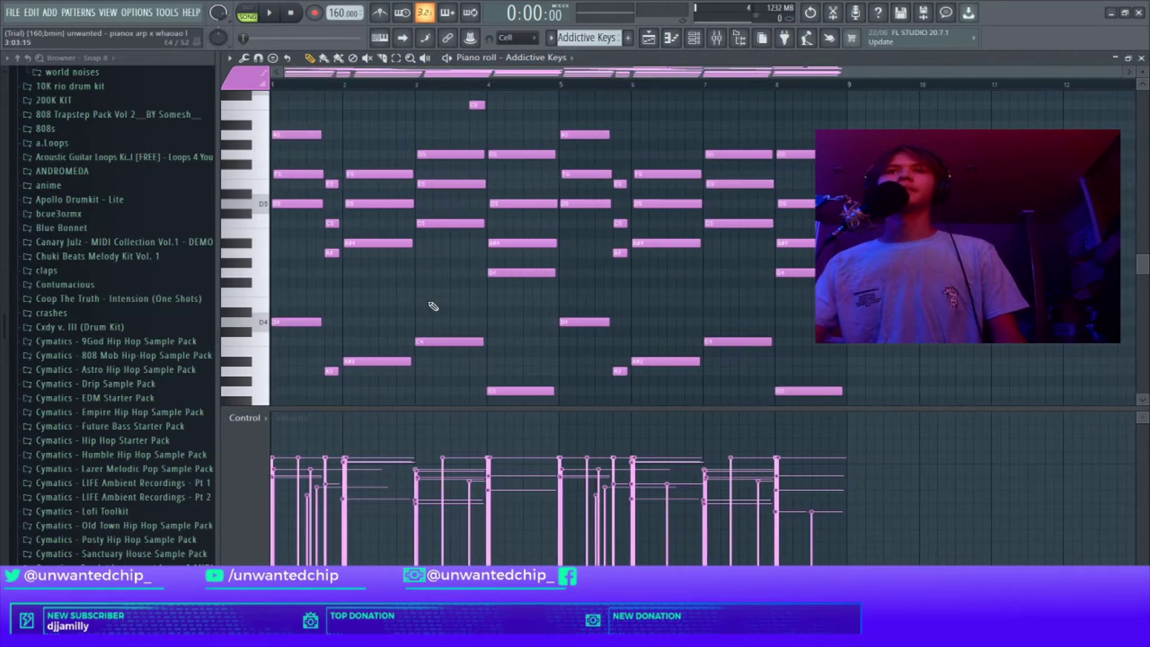
{"action": "scroll", "coordinate": [433, 306], "scroll_direction": "up", "scroll_amount": 4}
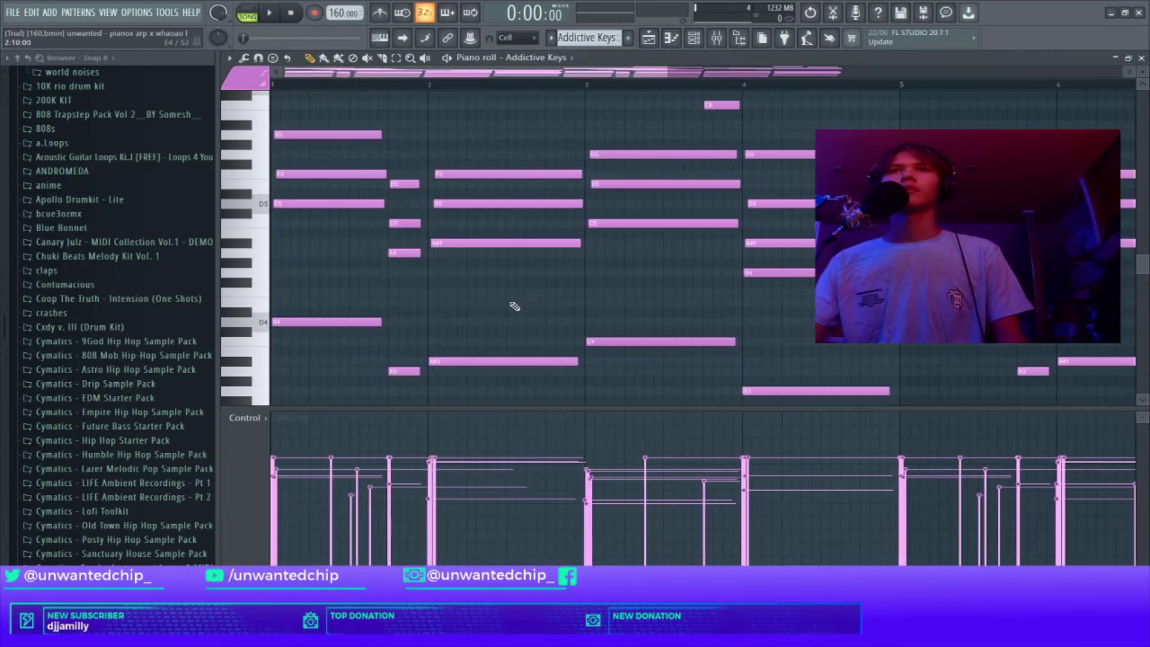
{"action": "scroll", "coordinate": [515, 306], "scroll_direction": "up", "scroll_amount": 2}
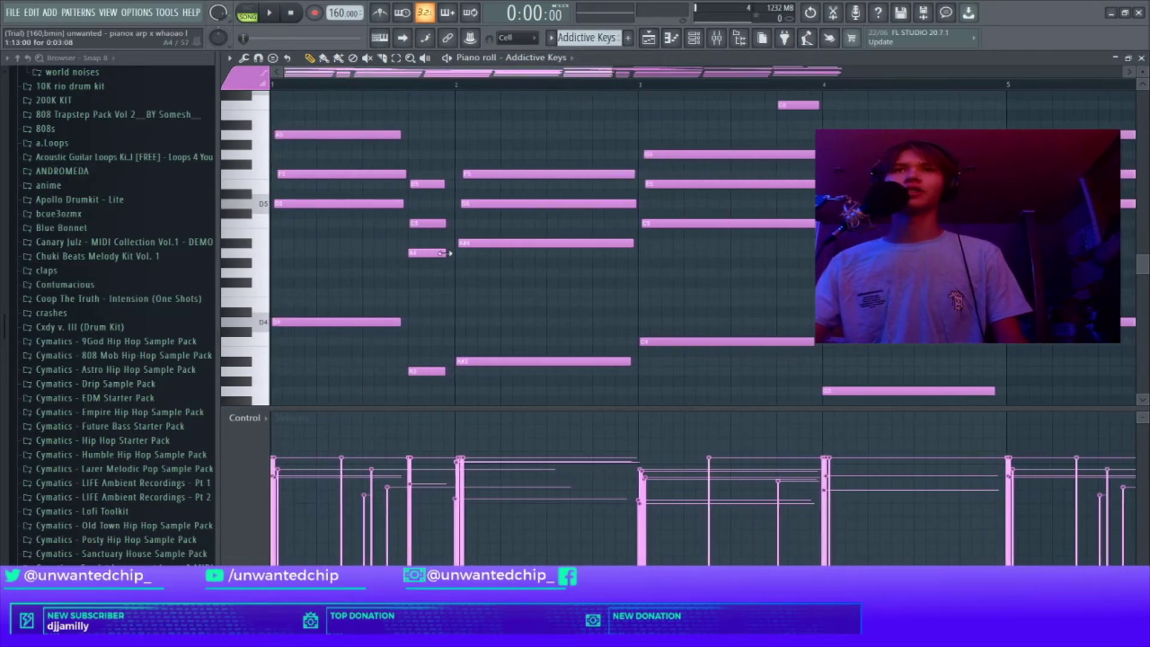
{"action": "scroll", "coordinate": [444, 253], "scroll_direction": "down", "scroll_amount": 2}
{"action": "left_click_drag", "start_coordinate": [430, 131], "coordinate": [422, 367]}
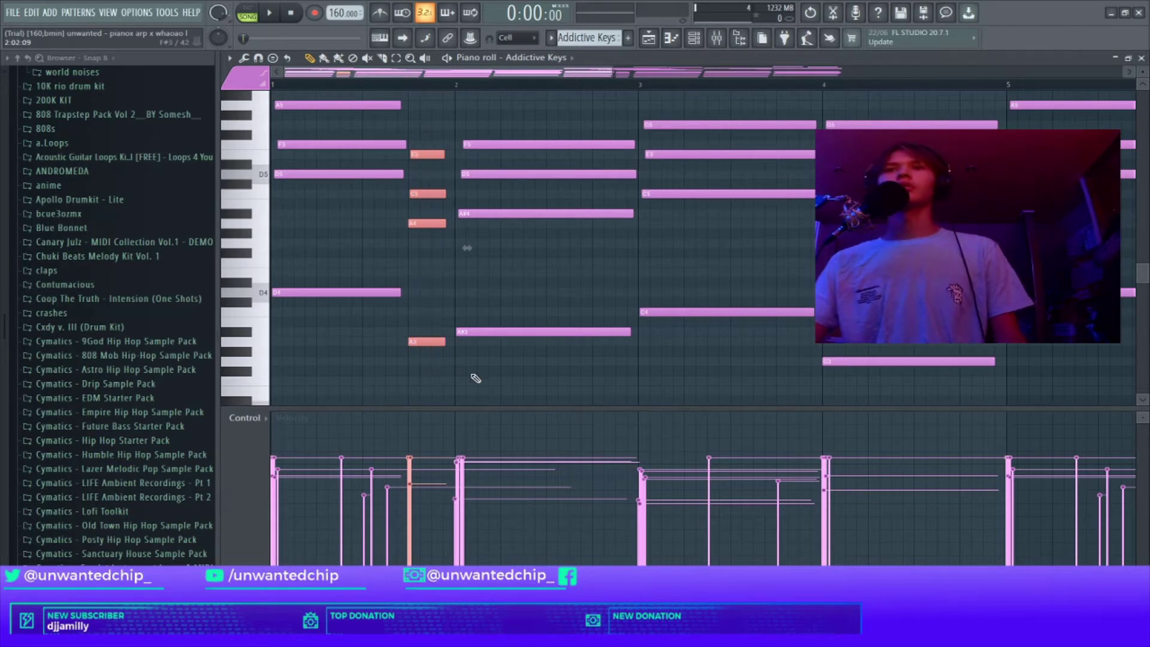
Clear the chord selection and play back the Addictive Keys pattern from bar 1, stopping after the first bars.
{"action": "scroll", "coordinate": [473, 383], "scroll_direction": "down", "scroll_amount": 3}
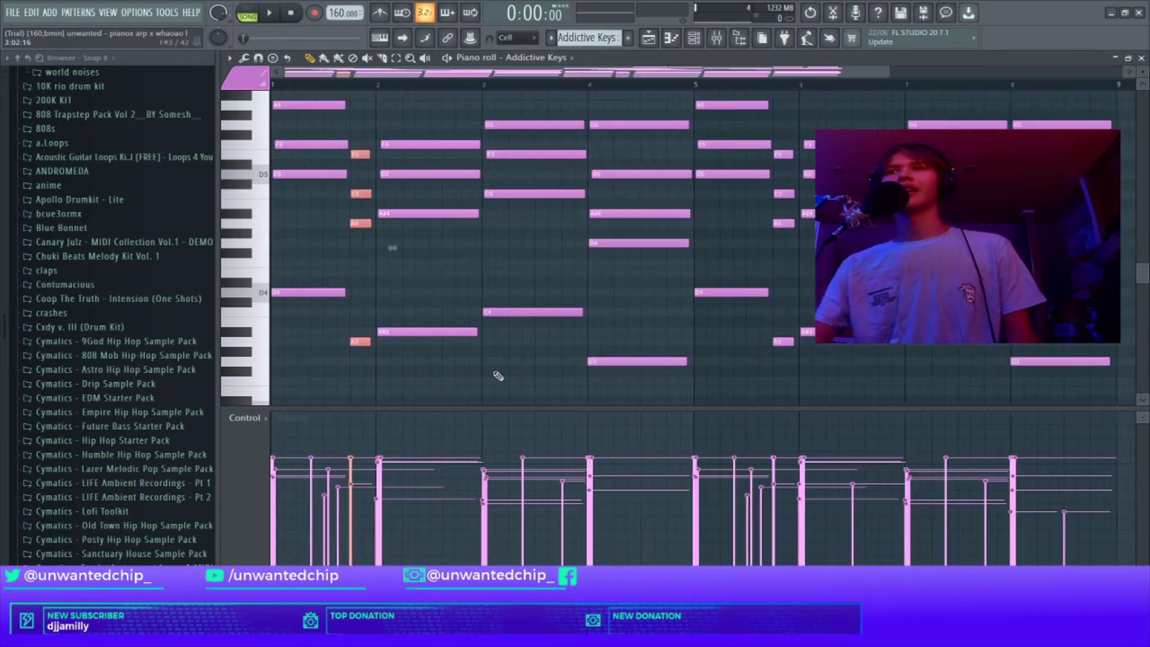
{"action": "left_click", "coordinate": [495, 407], "text": "ctrl"}
{"action": "scroll", "coordinate": [419, 359], "scroll_direction": "up", "scroll_amount": 3}
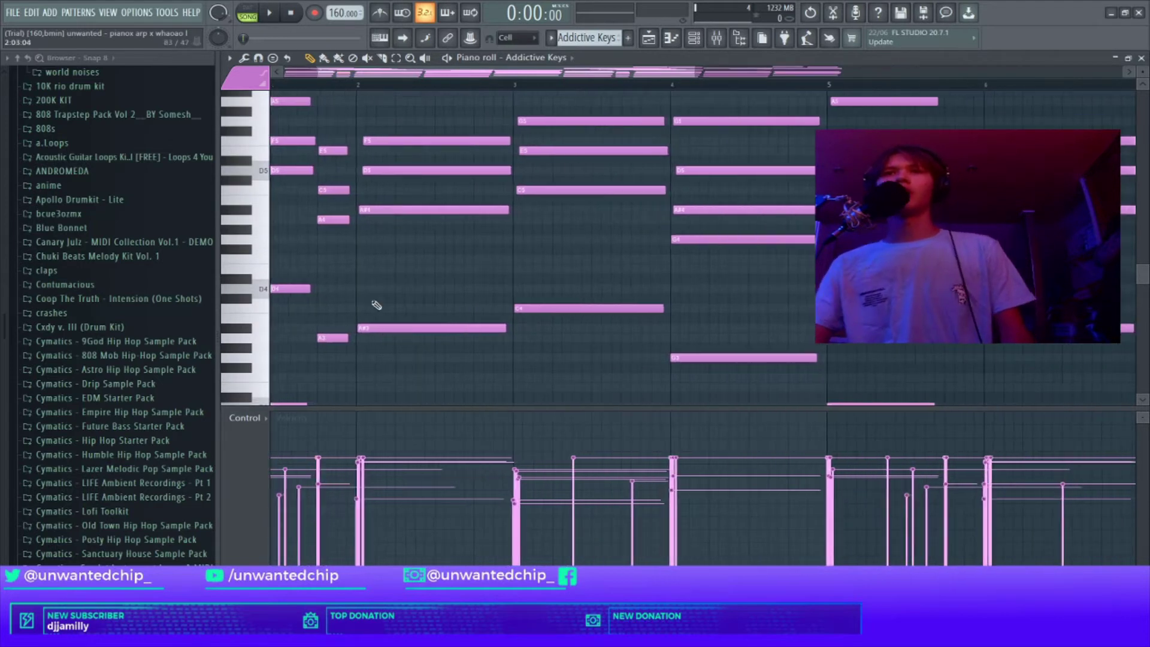
{"action": "left_click_drag", "start_coordinate": [423, 72], "coordinate": [335, 78]}
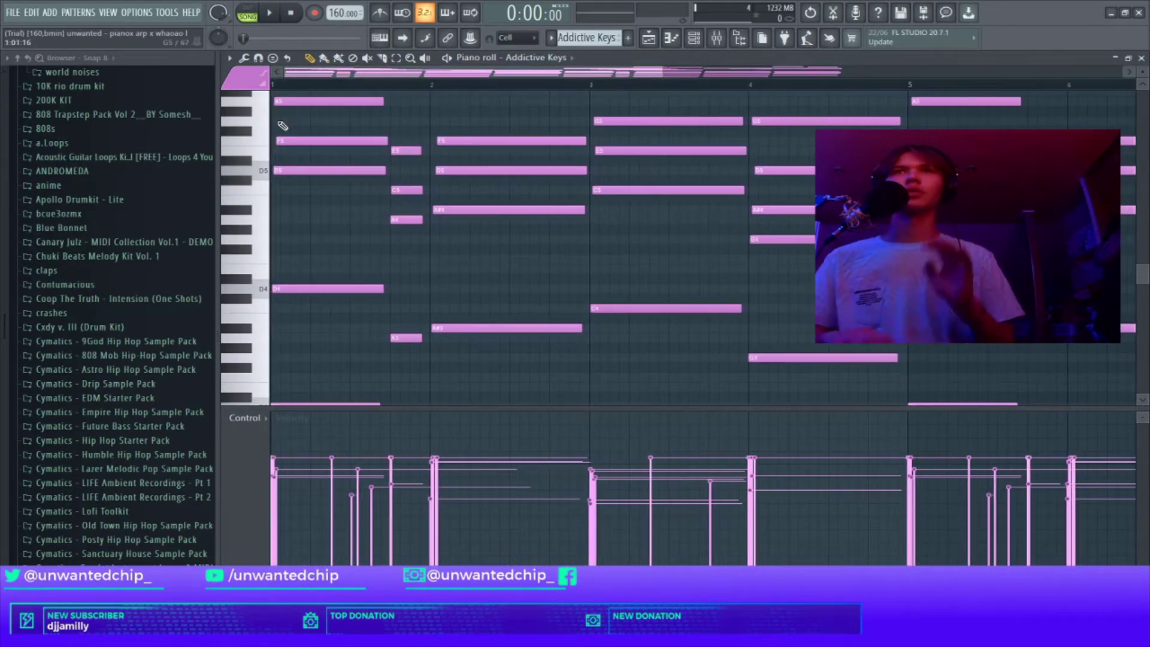
{"action": "key", "text": "space"}
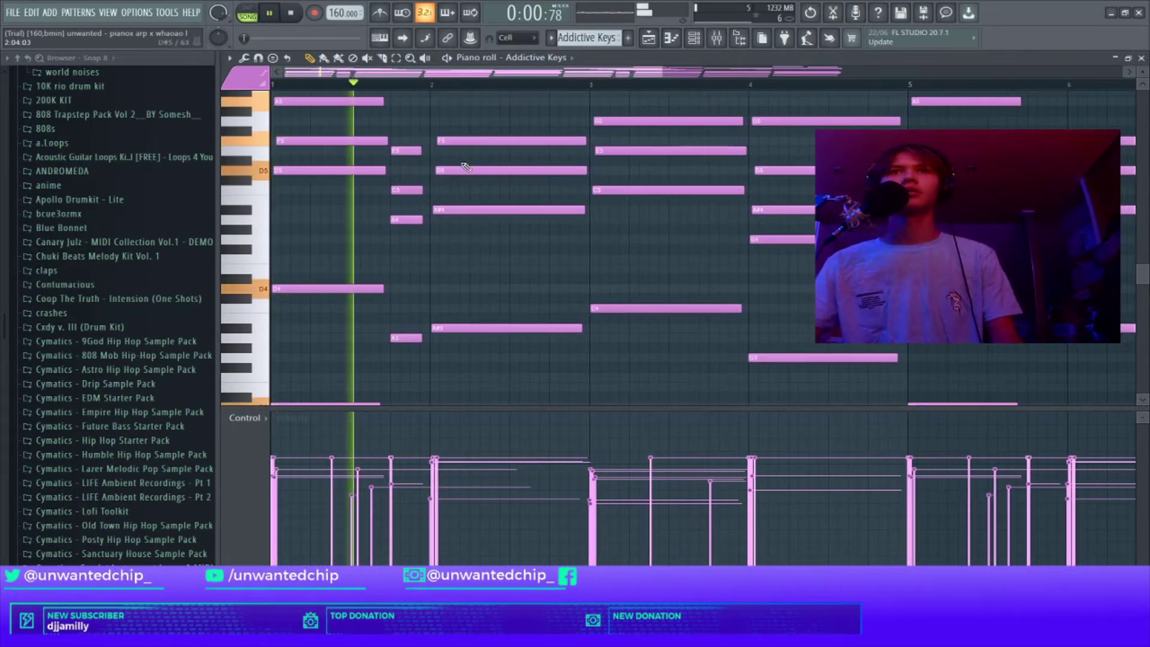
{"action": "key", "text": "space"}
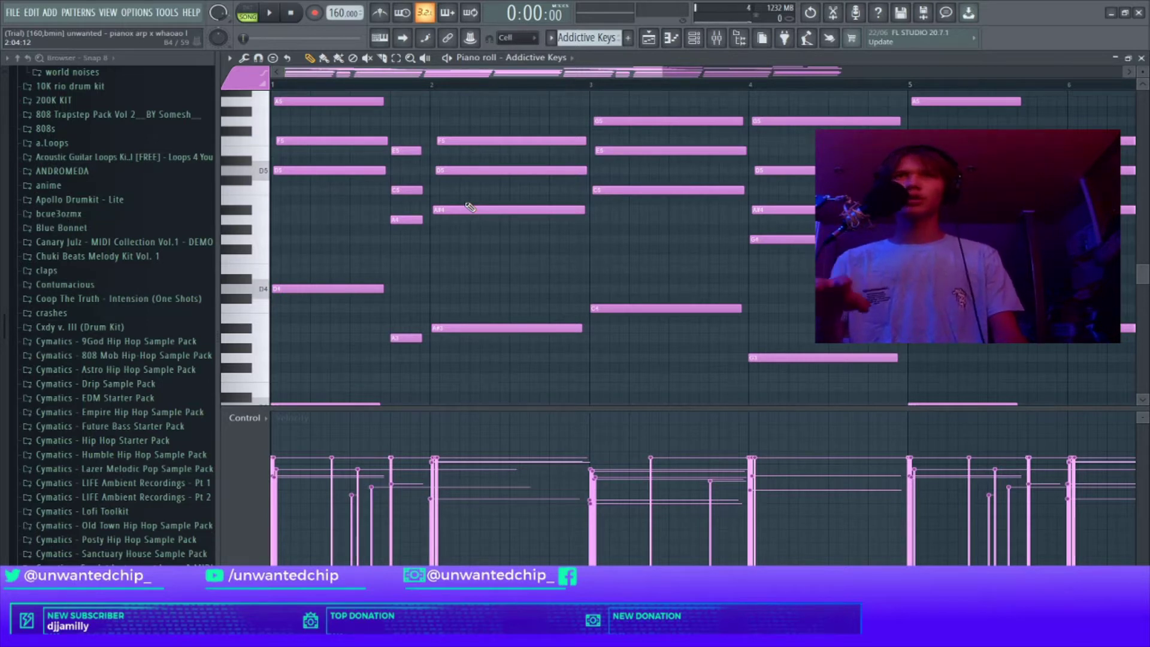
Highlight the chord notes of bars 1 to 4 below the melody, and clear the selection.
{"action": "scroll", "coordinate": [420, 215], "scroll_direction": "down", "scroll_amount": 3}
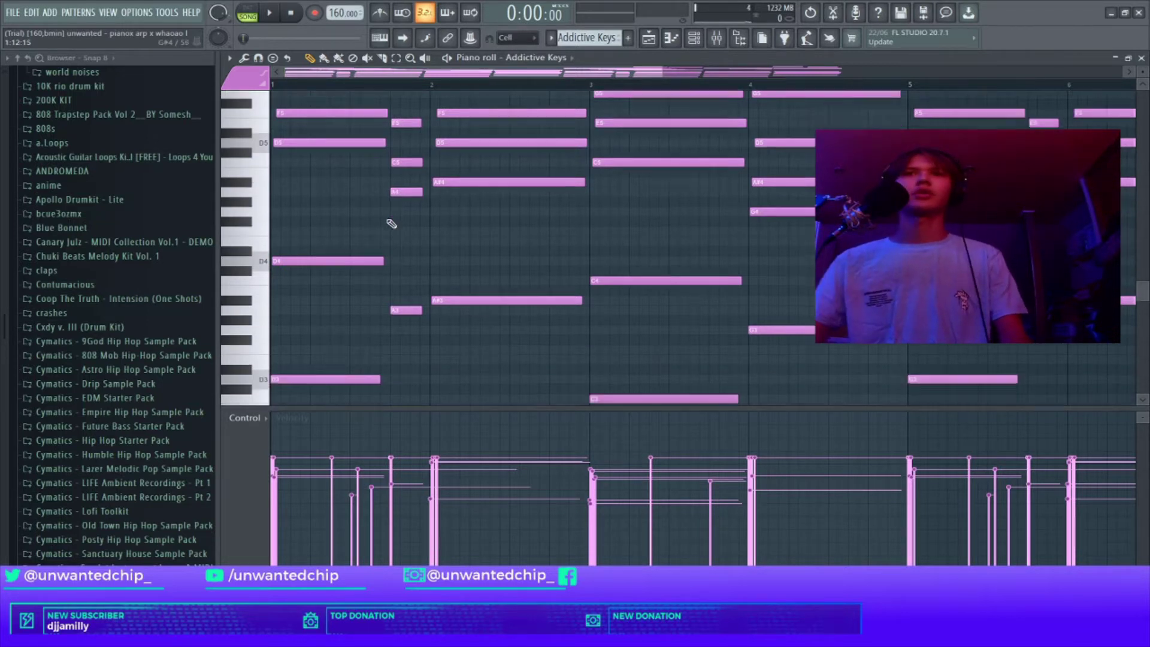
{"action": "scroll", "coordinate": [503, 187], "scroll_direction": "up", "scroll_amount": 2, "text": "ctrl"}
{"action": "scroll", "coordinate": [491, 182], "scroll_direction": "down", "scroll_amount": 2, "text": "ctrl"}
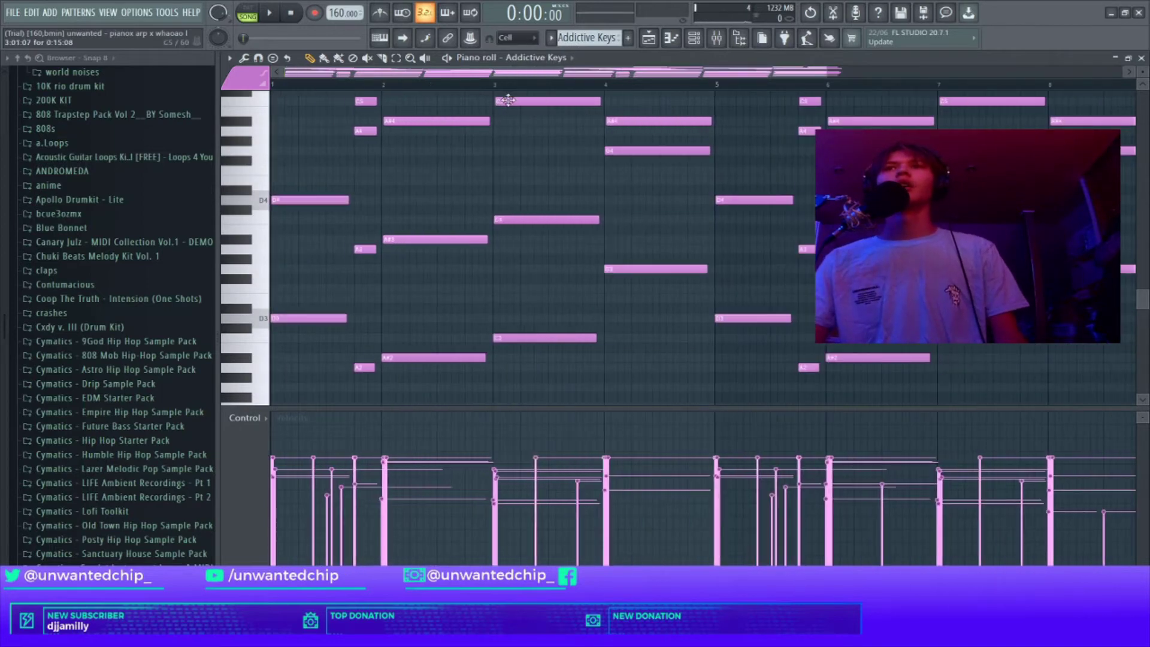
{"action": "scroll", "coordinate": [475, 189], "scroll_direction": "up", "scroll_amount": 4}
{"action": "scroll", "coordinate": [515, 240], "scroll_direction": "down", "scroll_amount": 2}
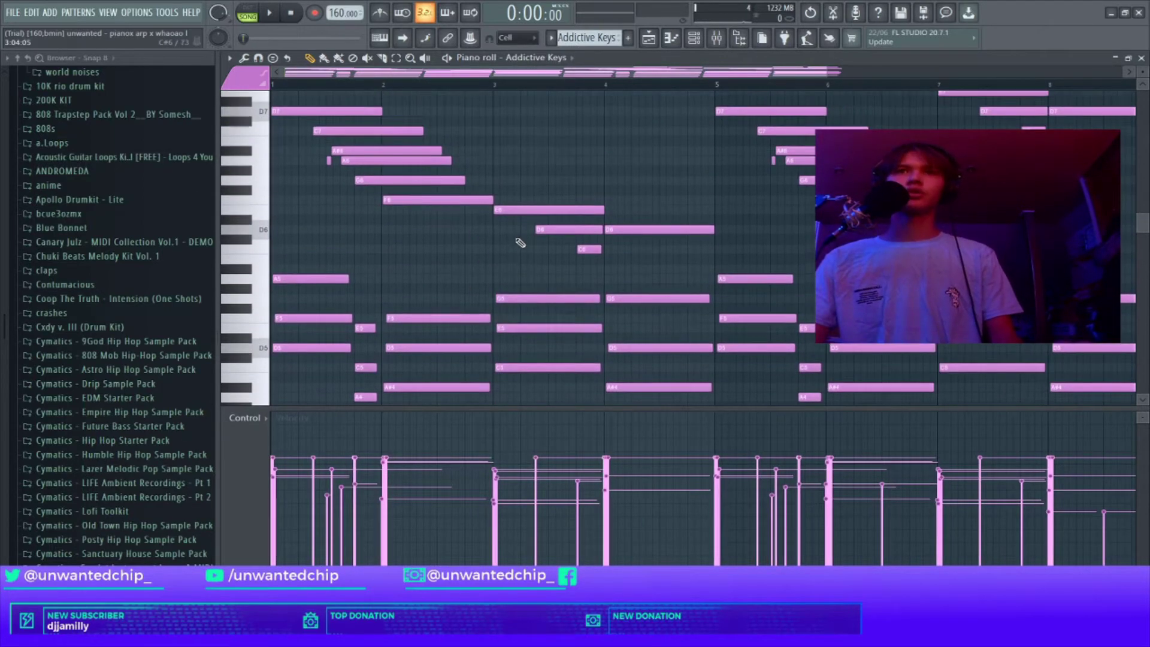
{"action": "left_click_drag", "start_coordinate": [305, 140], "coordinate": [689, 414]}
{"action": "left_click", "coordinate": [621, 389]}
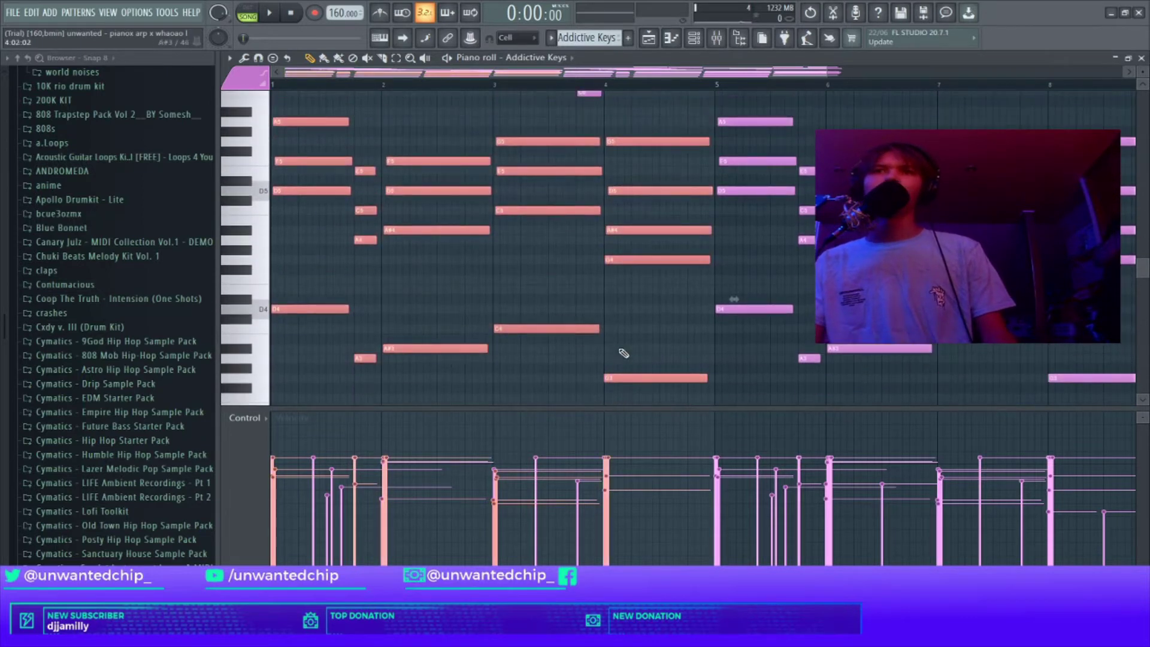
{"action": "scroll", "coordinate": [449, 133], "scroll_direction": "up", "scroll_amount": 2, "text": "ctrl"}
{"action": "left_click_drag", "start_coordinate": [414, 72], "coordinate": [210, 84]}
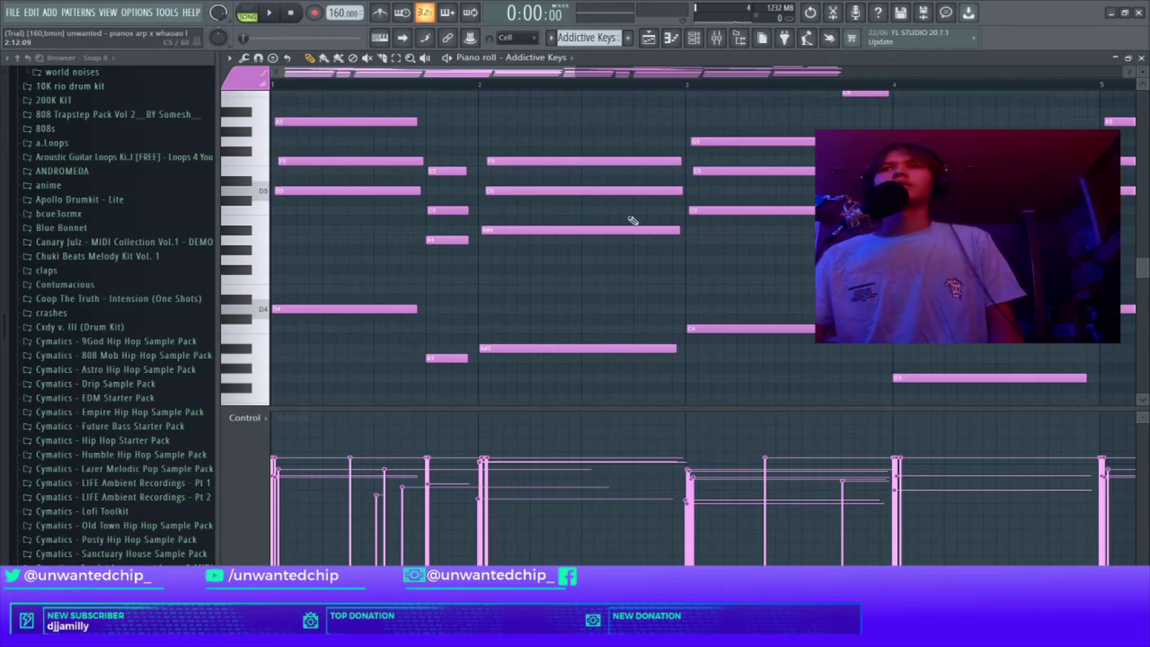
Highlight the descending melody notes above the chords, starting at D7 in bar 1, and clear the selection.
{"action": "scroll", "coordinate": [560, 257], "scroll_direction": "up", "scroll_amount": 2}
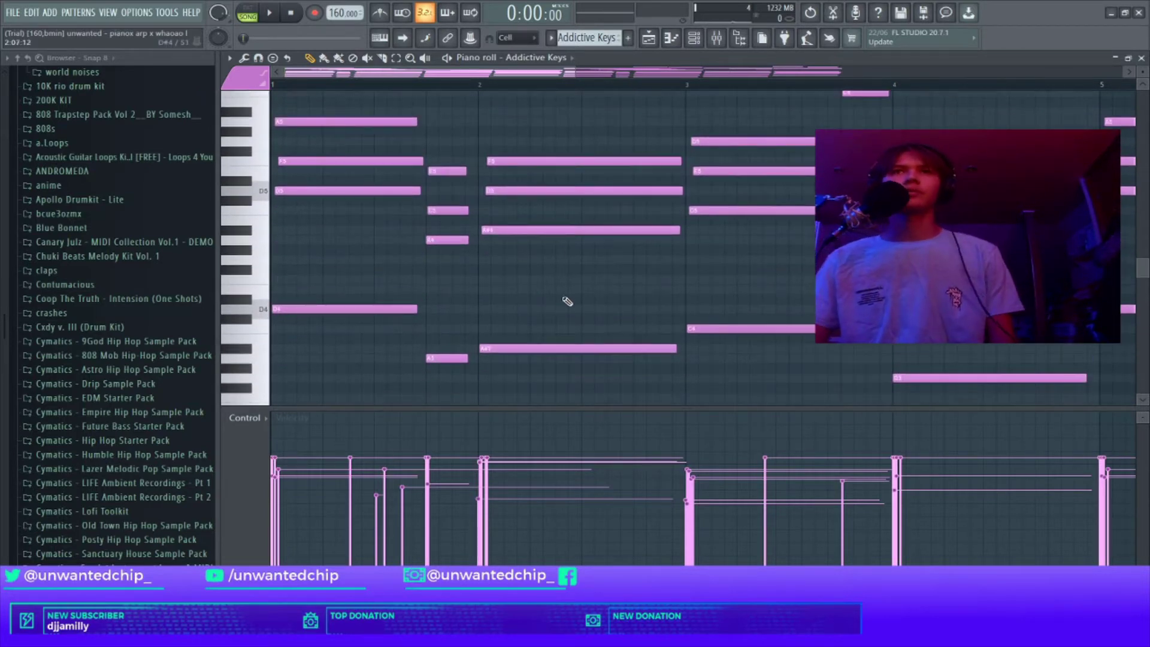
{"action": "scroll", "coordinate": [565, 311], "scroll_direction": "up", "scroll_amount": 5}
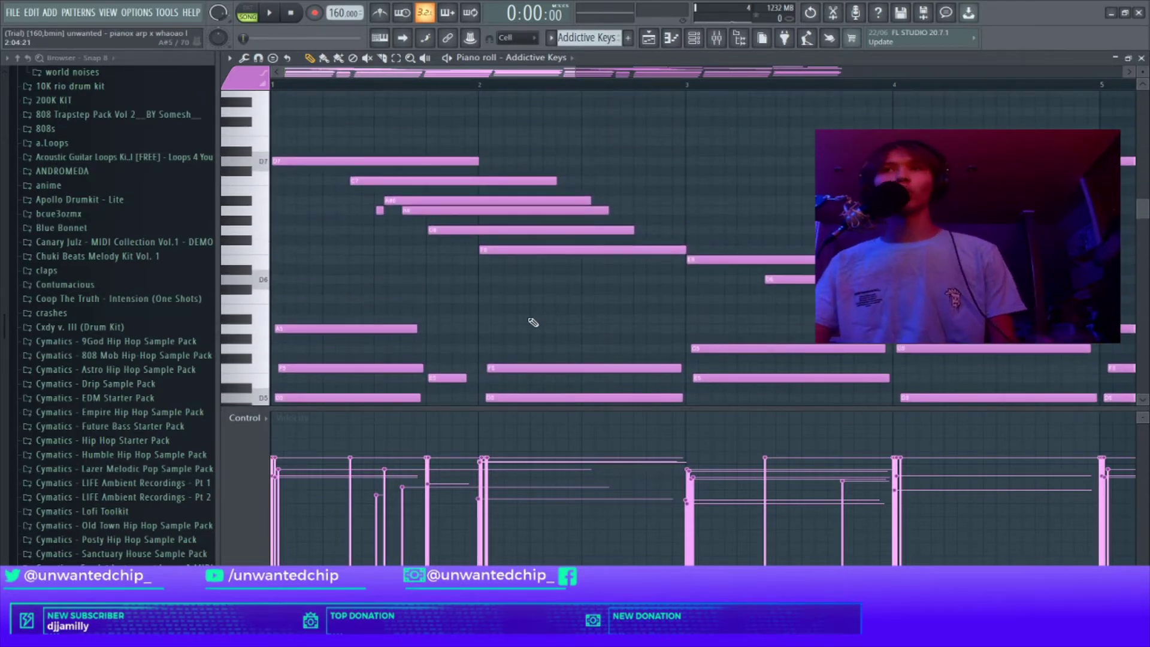
{"action": "left_click_drag", "start_coordinate": [356, 142], "coordinate": [814, 320]}
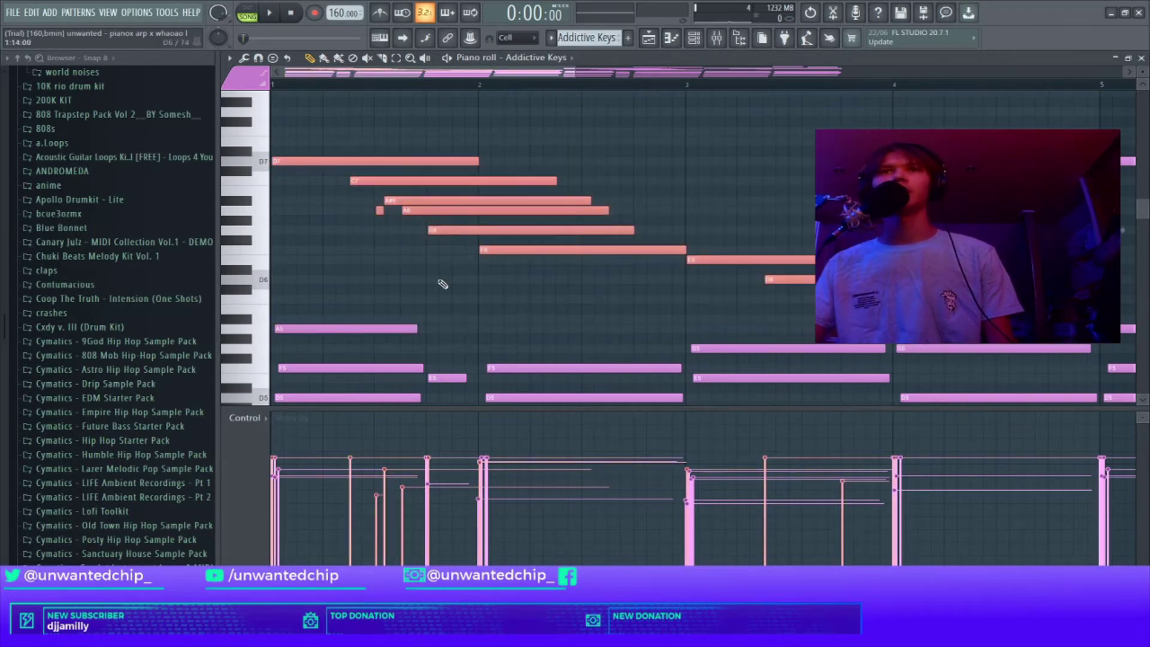
{"action": "left_click_drag", "start_coordinate": [319, 128], "coordinate": [995, 322]}
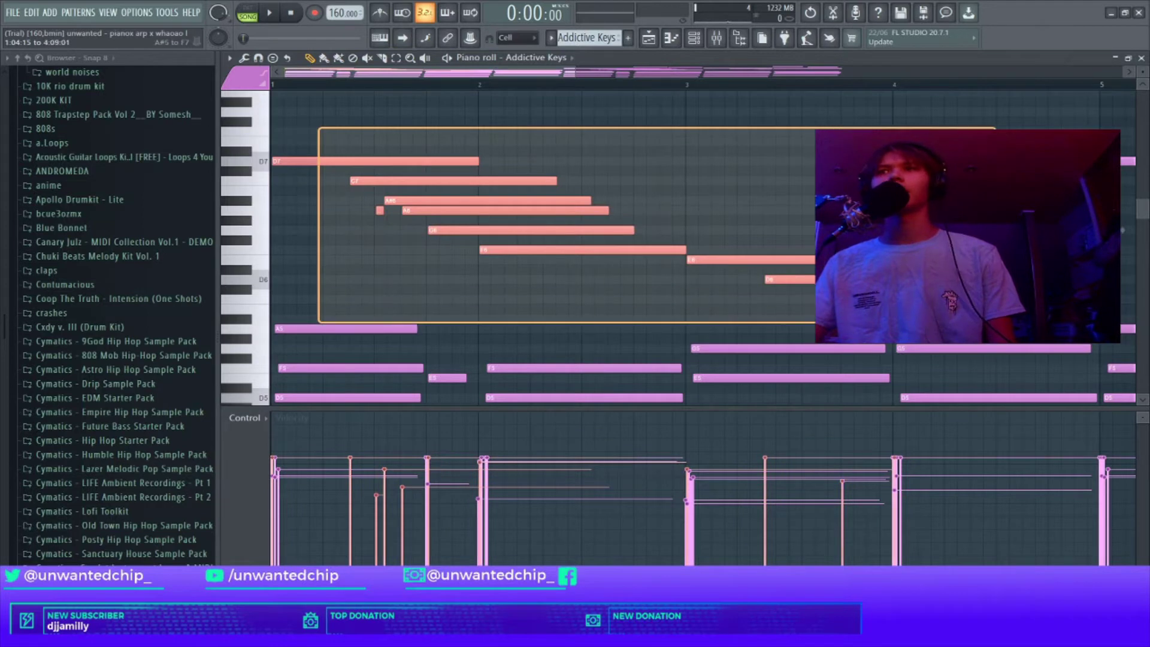
{"action": "left_click", "coordinate": [446, 279], "text": "ctrl"}
Play back the melody together with the chords from bar 1, and stop the playback.
{"action": "scroll", "coordinate": [333, 158], "scroll_direction": "down", "scroll_amount": 2}
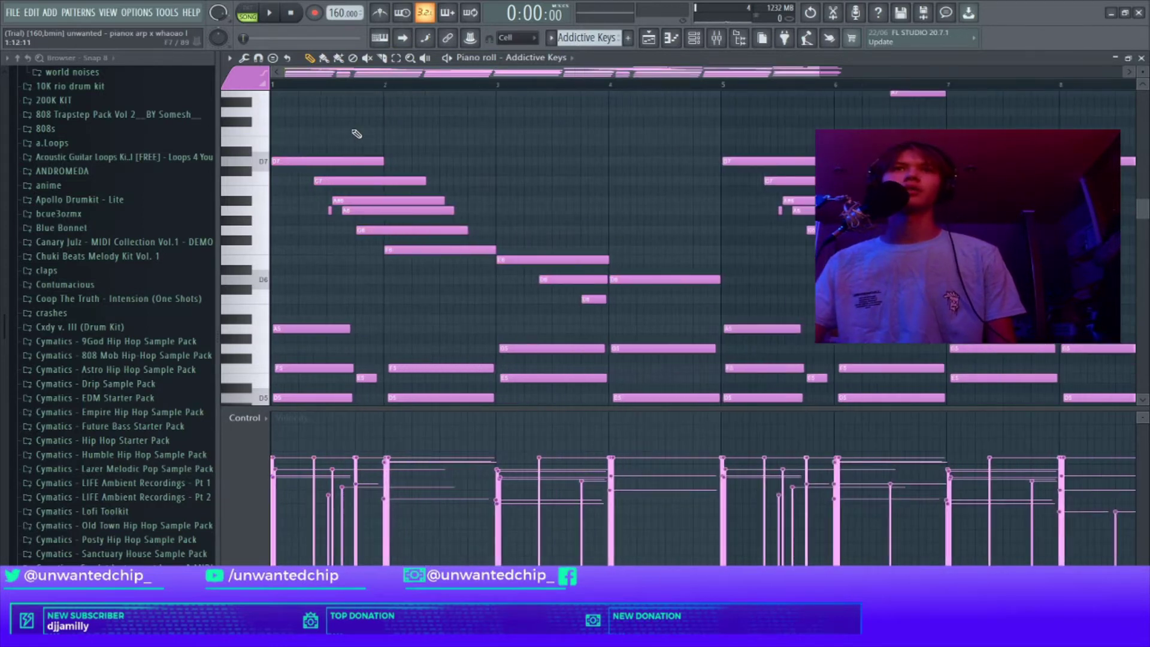
{"action": "key", "text": "space"}
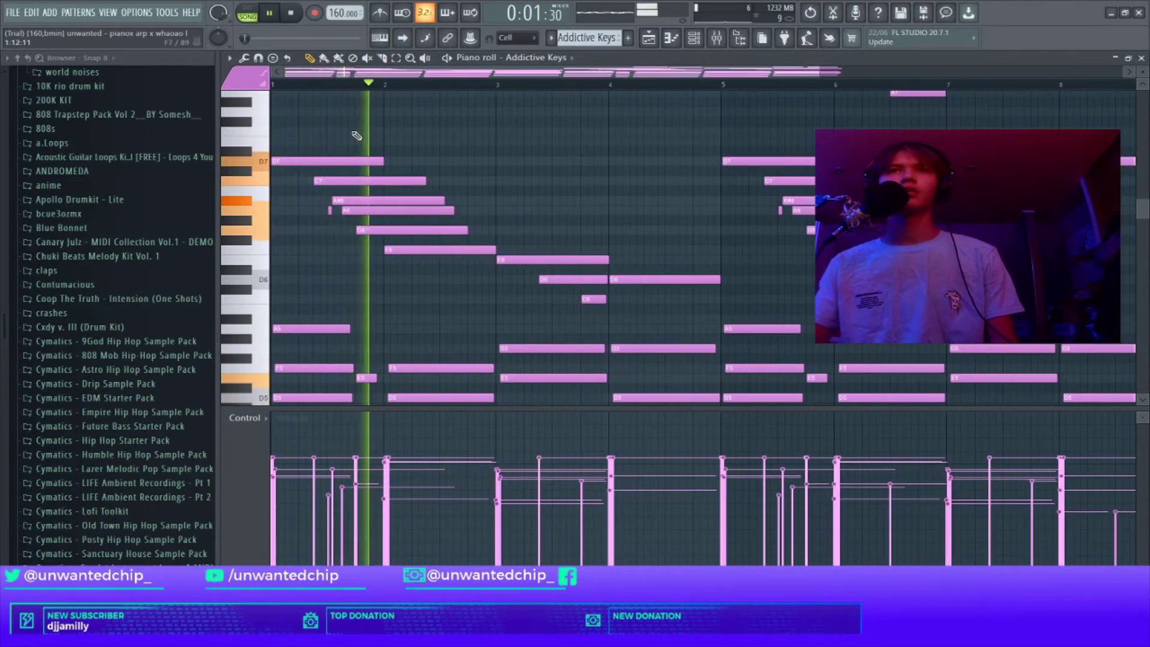
{"action": "key", "text": "space"}
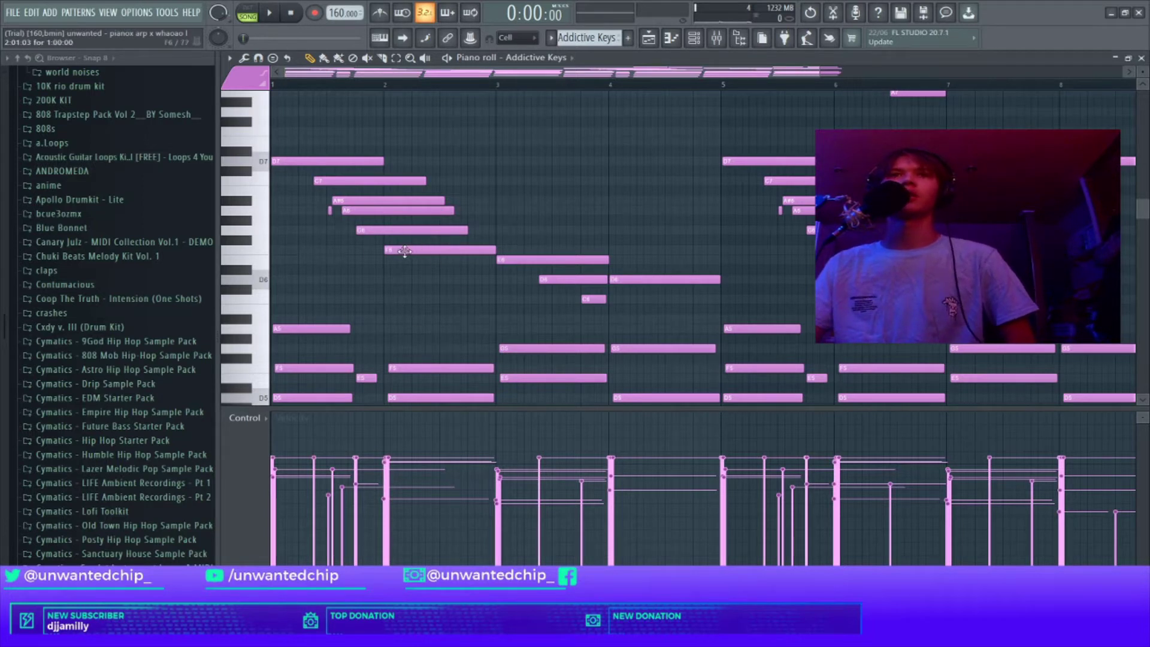
Highlight the short grace note and the A#6 note in bar 1, select the opening D7 melody note, and clear the selection.
{"action": "scroll", "coordinate": [479, 274], "scroll_direction": "down", "scroll_amount": 2}
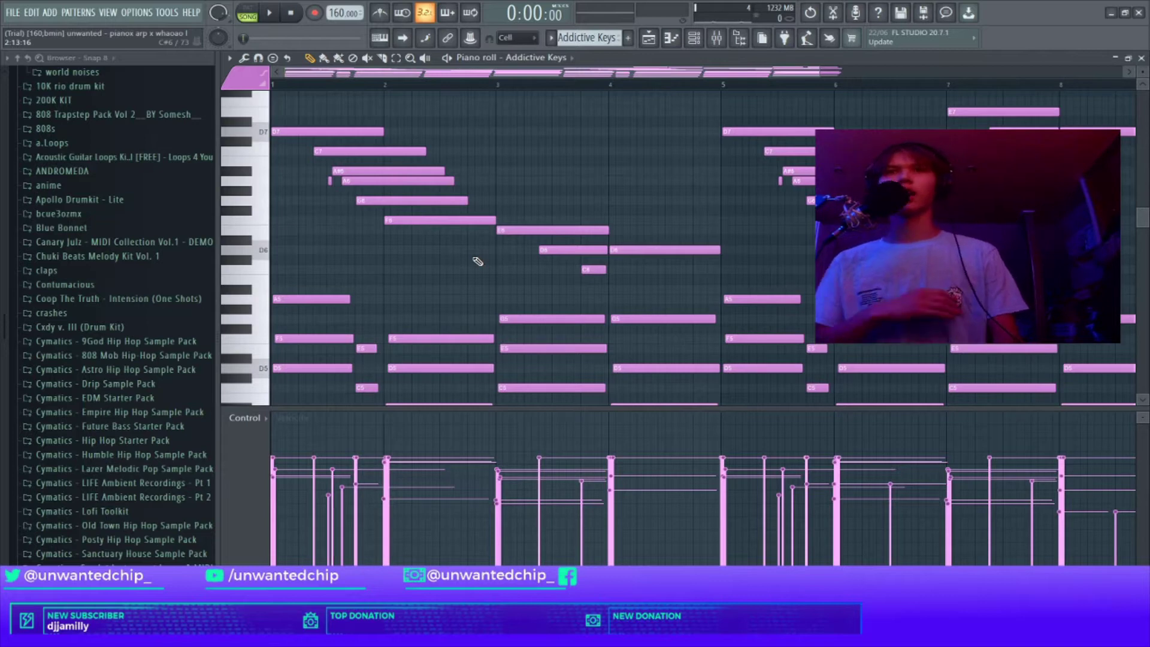
{"action": "scroll", "coordinate": [560, 195], "scroll_direction": "down", "scroll_amount": 2}
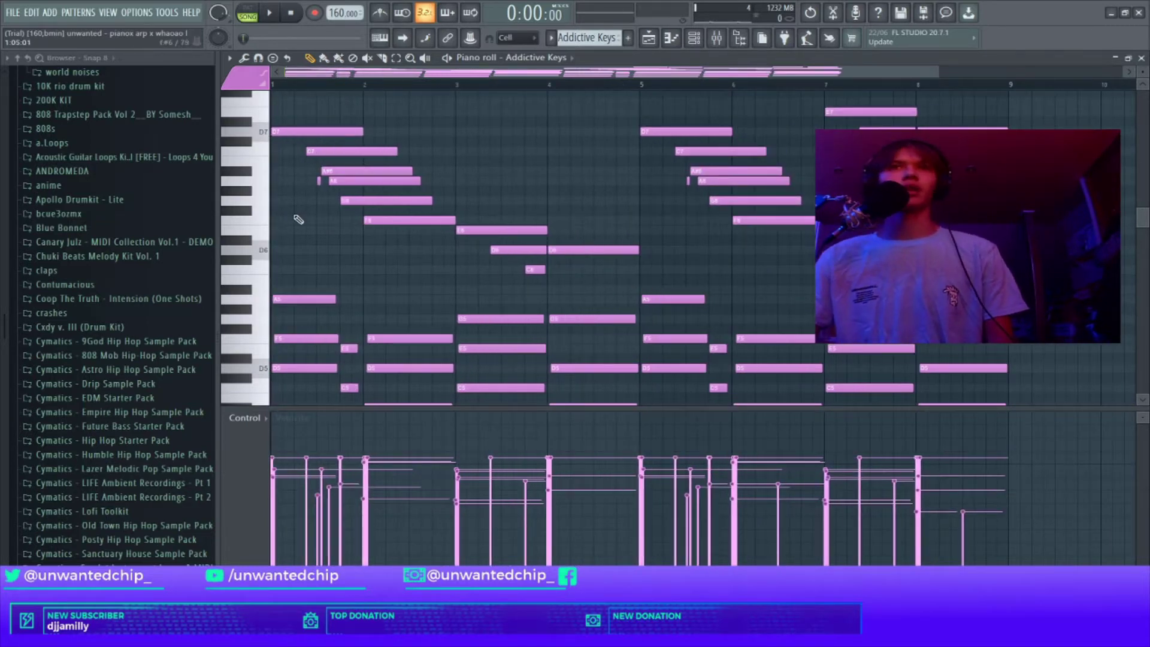
{"action": "scroll", "coordinate": [303, 239], "scroll_direction": "up", "scroll_amount": 2}
{"action": "scroll", "coordinate": [304, 239], "scroll_direction": "up", "scroll_amount": 3}
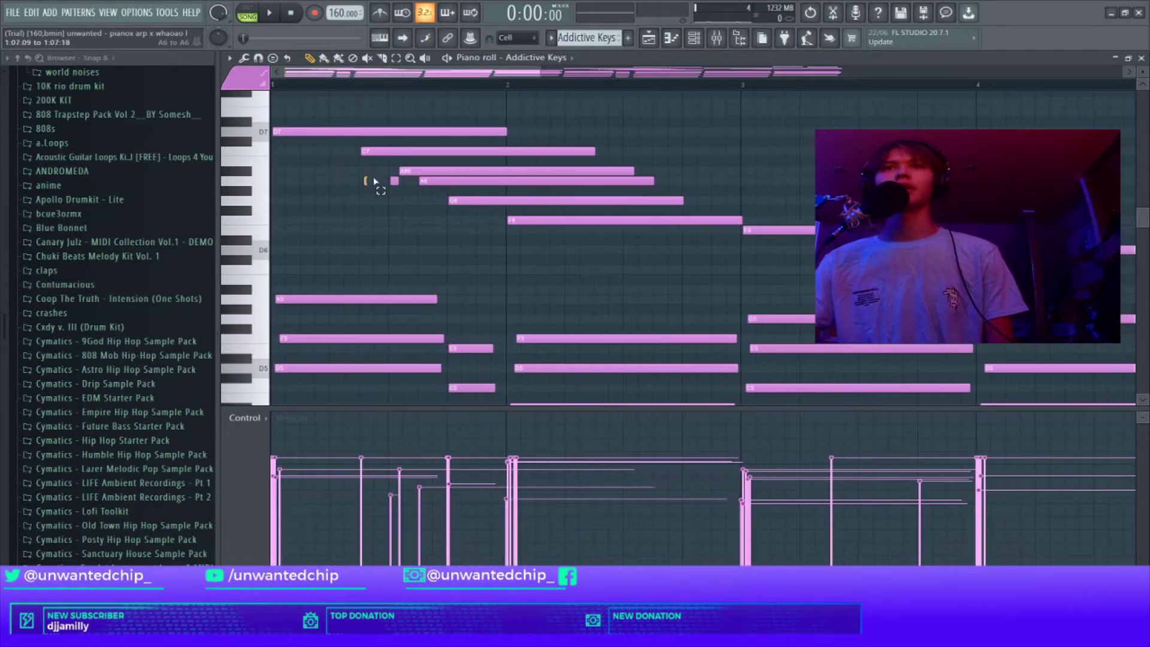
{"action": "left_click_drag", "start_coordinate": [364, 180], "coordinate": [414, 175]}
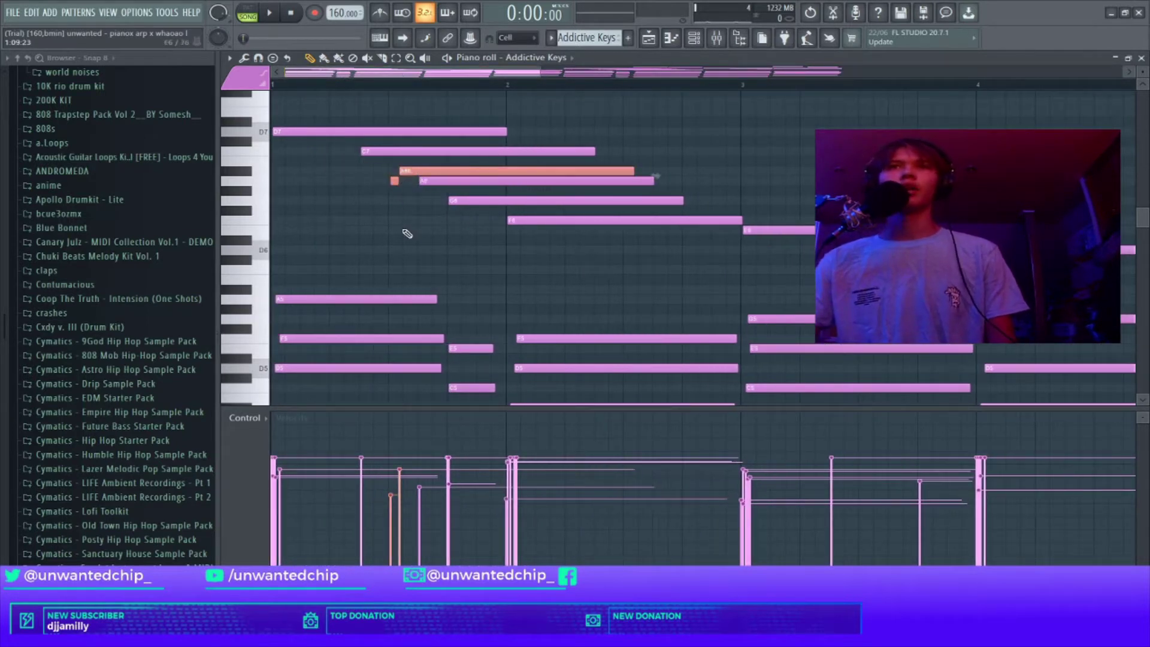
{"action": "left_click", "coordinate": [304, 130]}
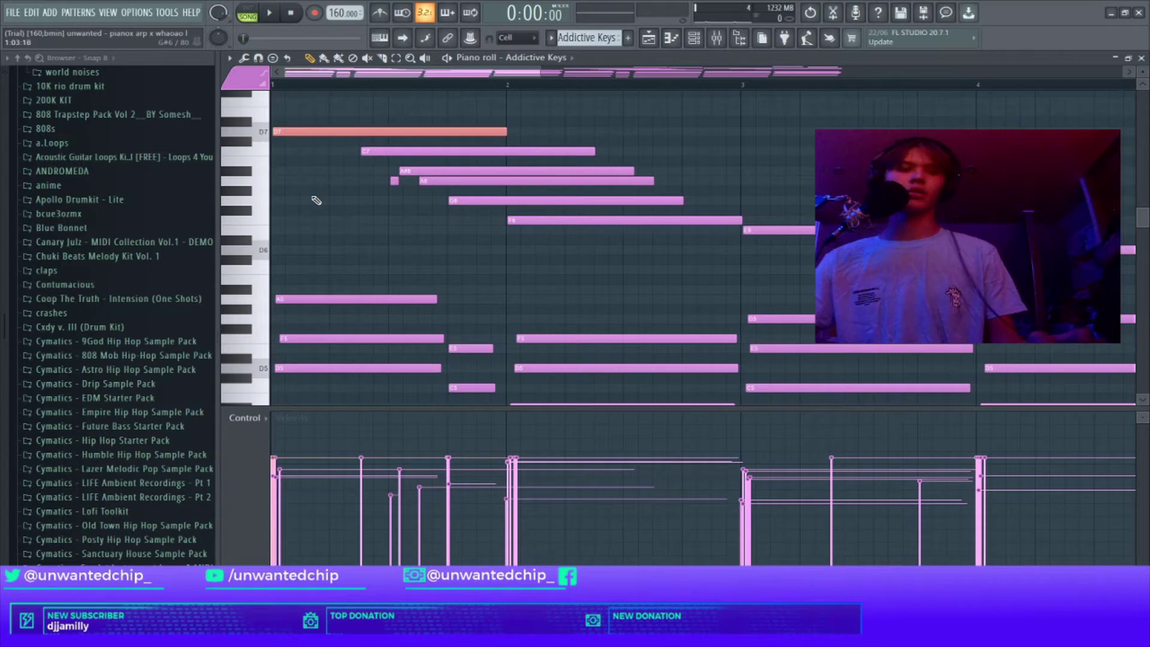
{"action": "key", "text": "alt+shift+f"}
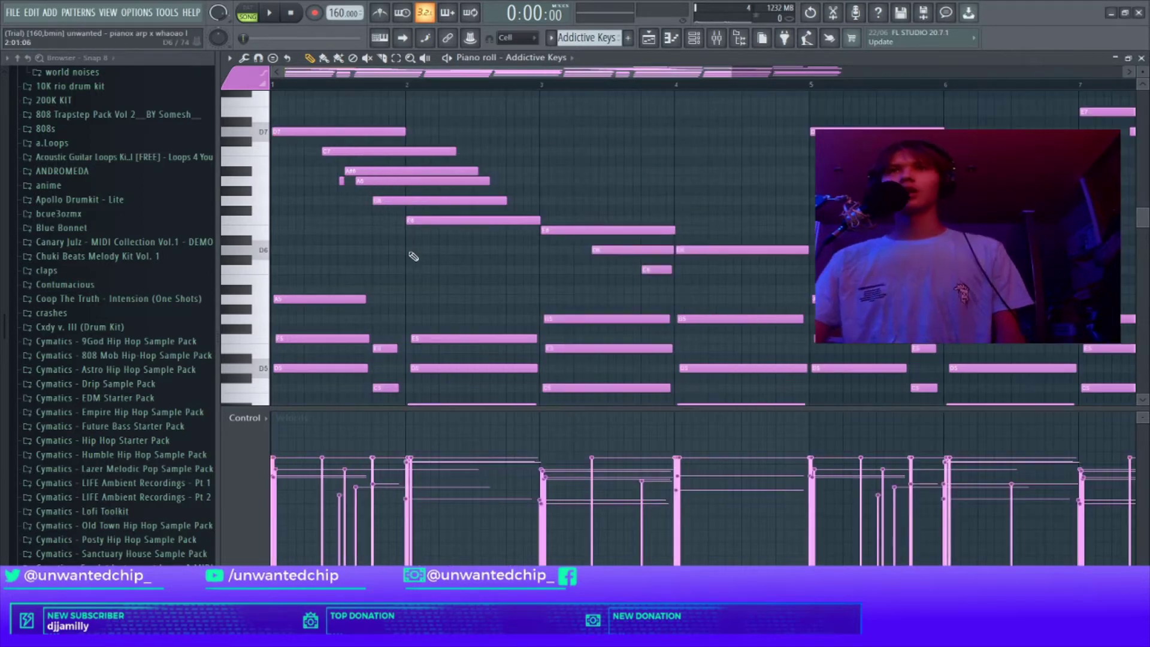
Highlight the high melody notes added in bars 6 and 8, including A#7, A7 and D8, to compare them.
{"action": "scroll", "coordinate": [434, 293], "scroll_direction": "down", "scroll_amount": 2}
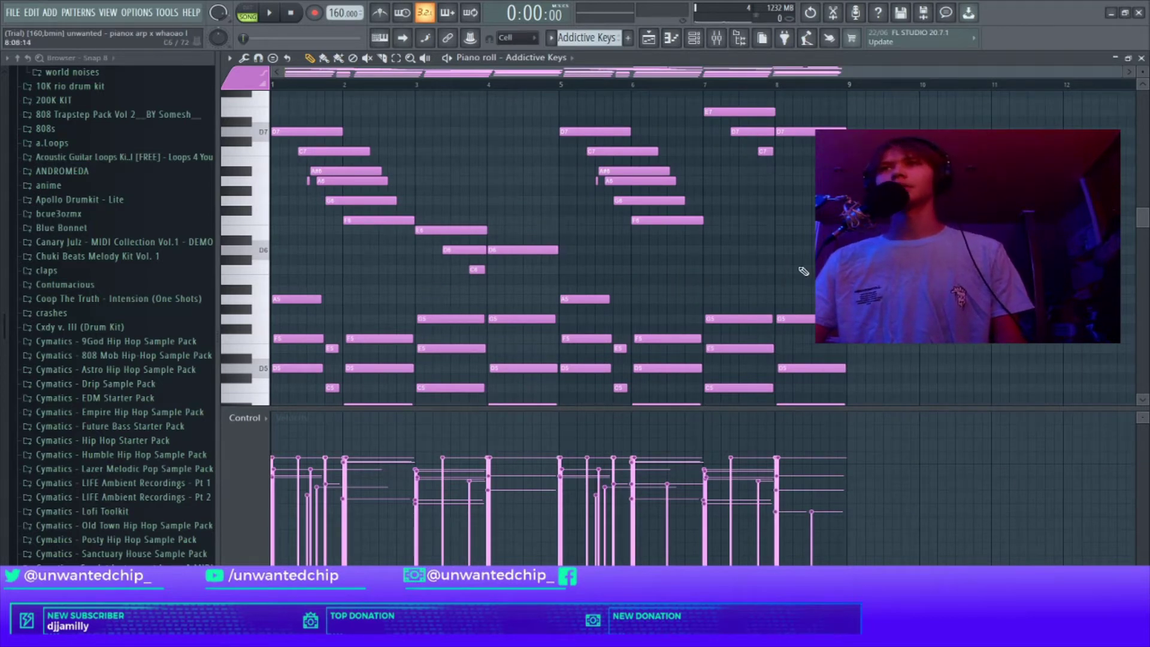
{"action": "scroll", "coordinate": [811, 275], "scroll_direction": "up", "scroll_amount": 4}
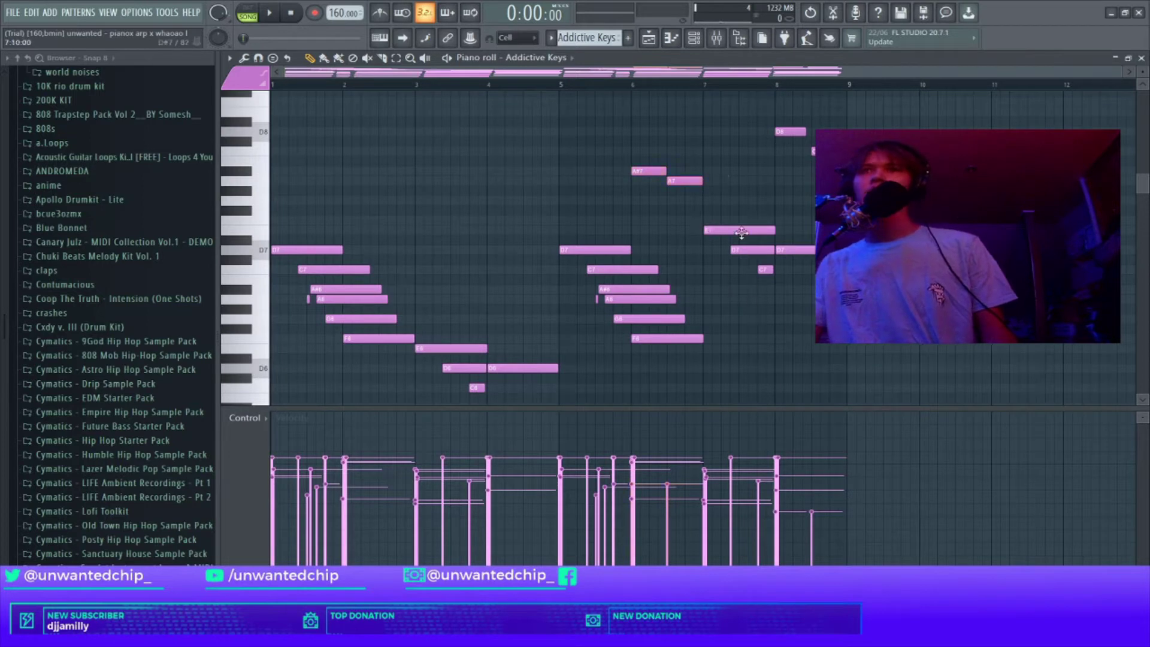
{"action": "left_click_drag", "start_coordinate": [733, 129], "coordinate": [876, 156]}
{"action": "left_click_drag", "start_coordinate": [617, 128], "coordinate": [694, 197]}
{"action": "left_click_drag", "start_coordinate": [774, 118], "coordinate": [862, 165]}
{"action": "left_click_drag", "start_coordinate": [642, 125], "coordinate": [699, 197]}
{"action": "left_click_drag", "start_coordinate": [740, 108], "coordinate": [855, 187]}
{"action": "scroll", "coordinate": [757, 210], "scroll_direction": "down", "scroll_amount": 2}
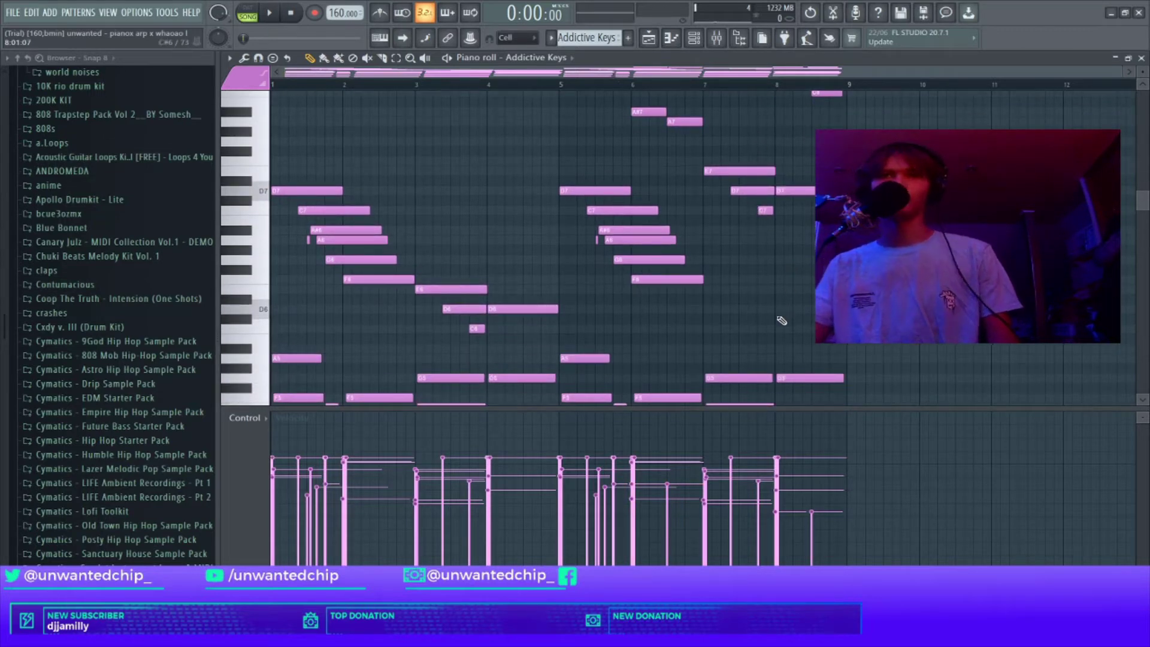
Highlight the melody notes of bars 3 and 4 and those of bar 7 to compare their octaves.
{"action": "scroll", "coordinate": [782, 320], "scroll_direction": "up", "scroll_amount": 3}
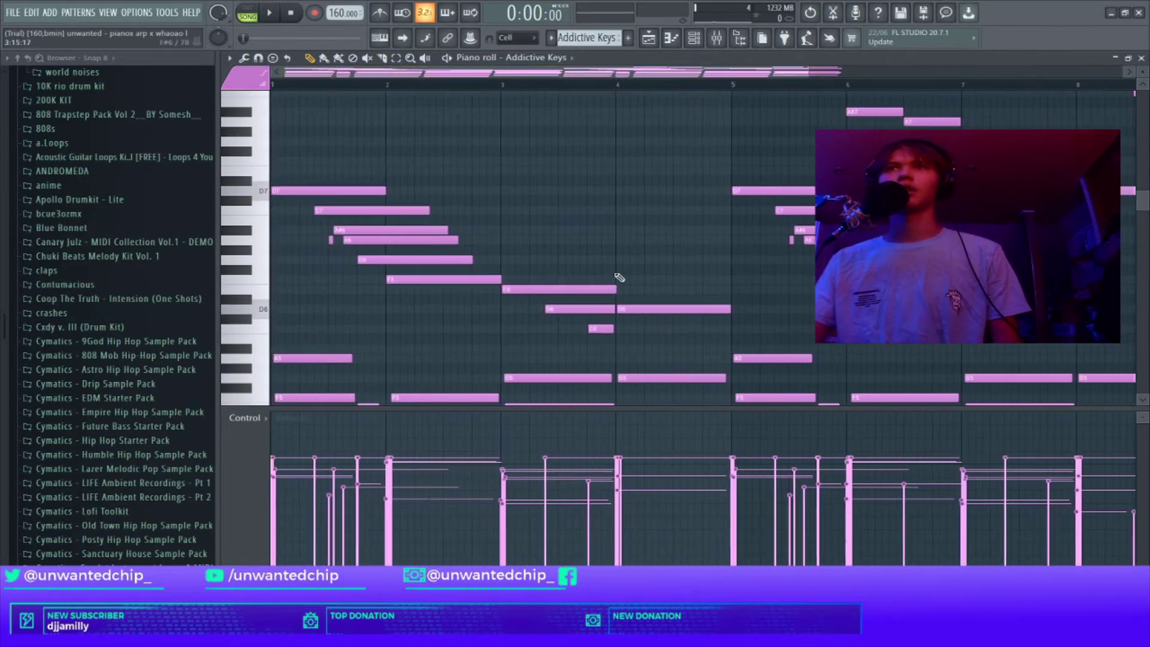
{"action": "left_click_drag", "start_coordinate": [514, 246], "coordinate": [613, 352]}
{"action": "scroll", "coordinate": [942, 309], "scroll_direction": "down", "scroll_amount": 1}
{"action": "left_click_drag", "start_coordinate": [810, 169], "coordinate": [977, 233]}
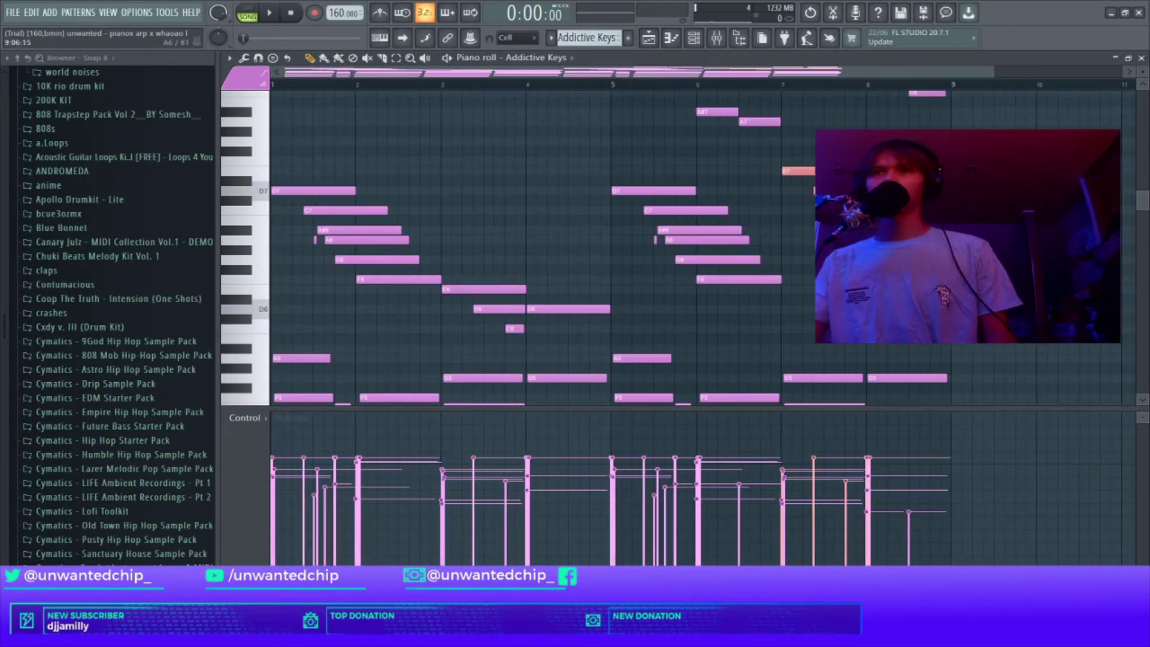
{"action": "left_click_drag", "start_coordinate": [472, 256], "coordinate": [581, 339]}
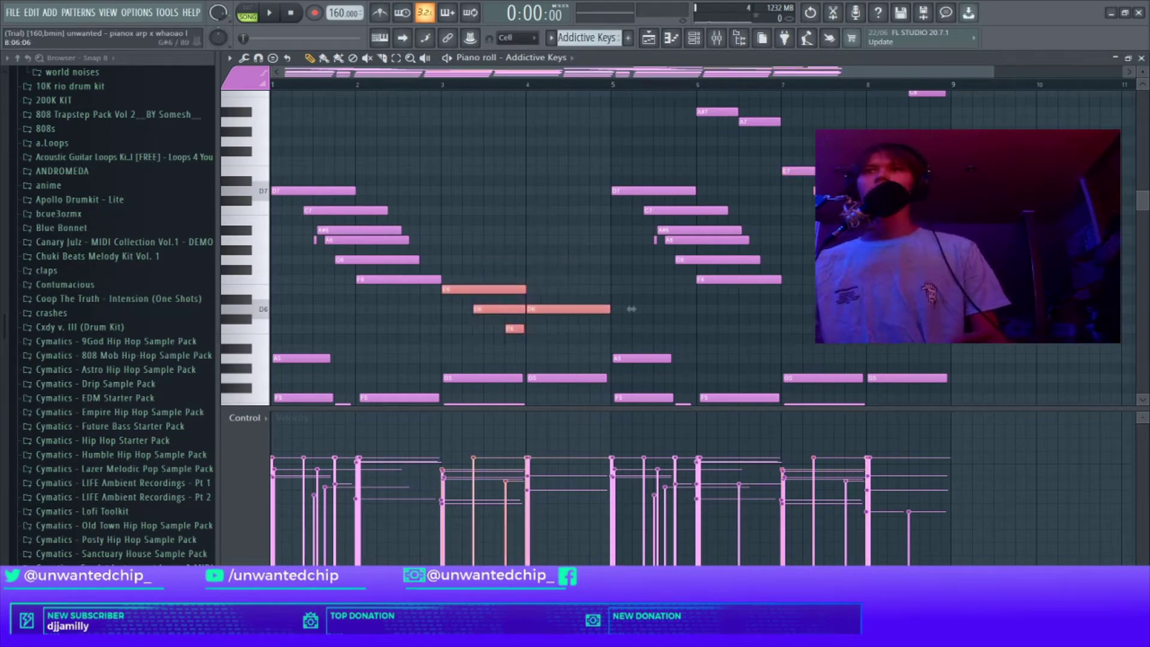
Try the bar 7 melody notes one octave lower and return them to their original octave.
{"action": "left_click", "coordinate": [800, 171]}
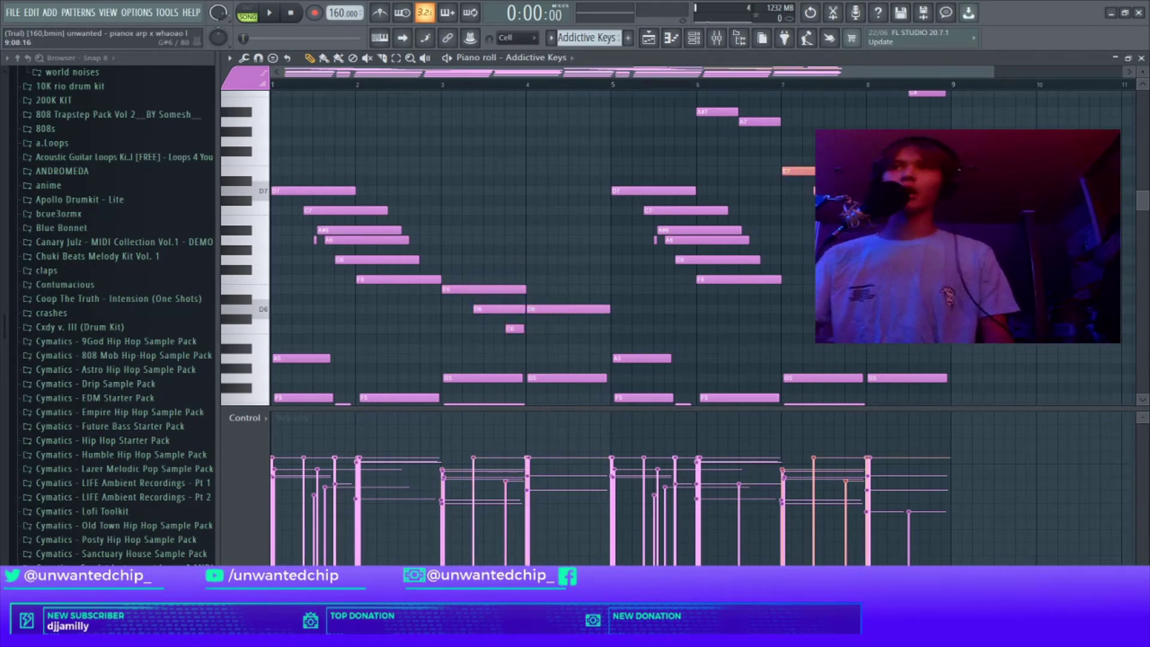
{"action": "key", "text": "ctrl+Down"}
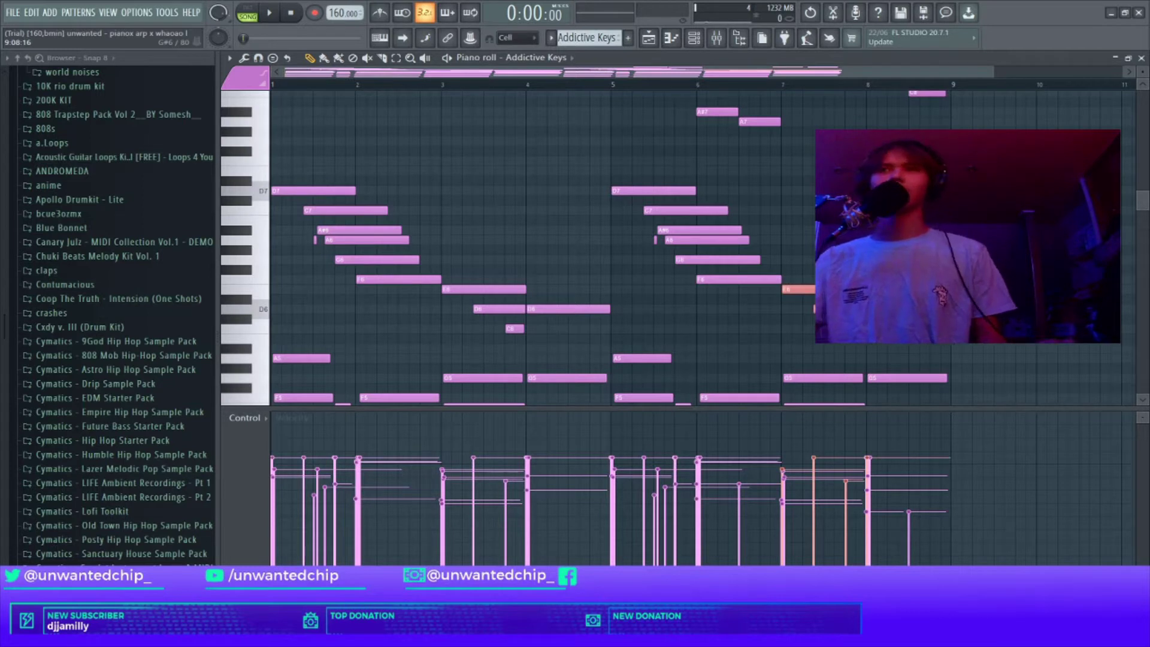
{"action": "key", "text": "ctrl+Up"}
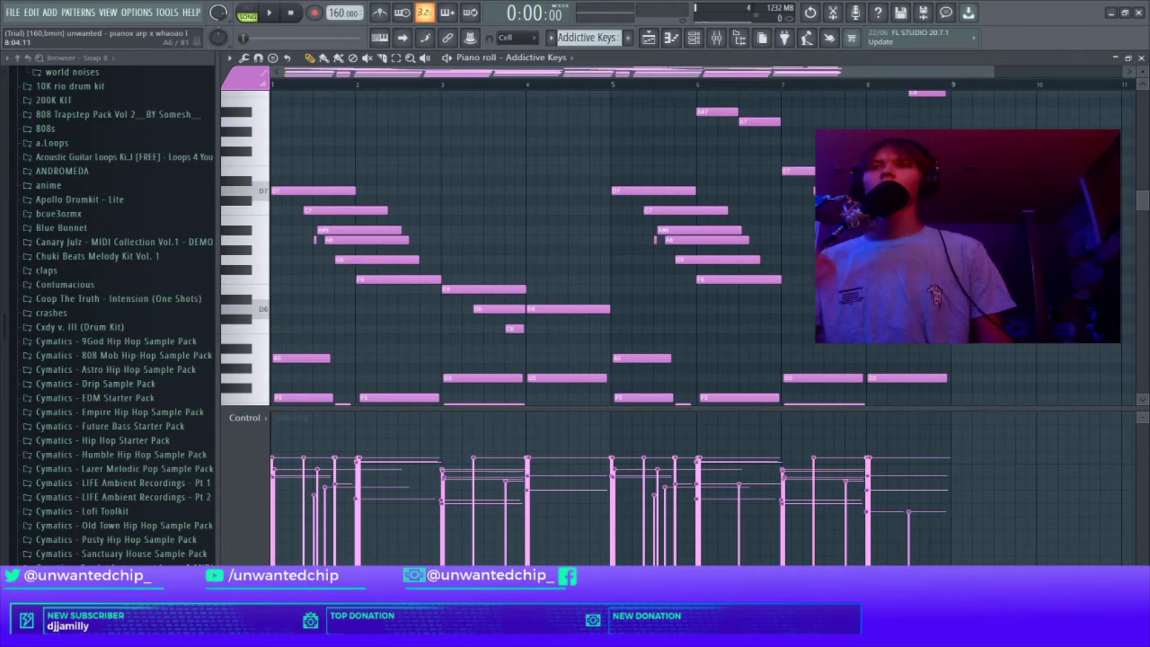
Open the LABS pattern from track 2 of the playlist in the piano roll and play it back.
{"action": "key", "text": "F5"}
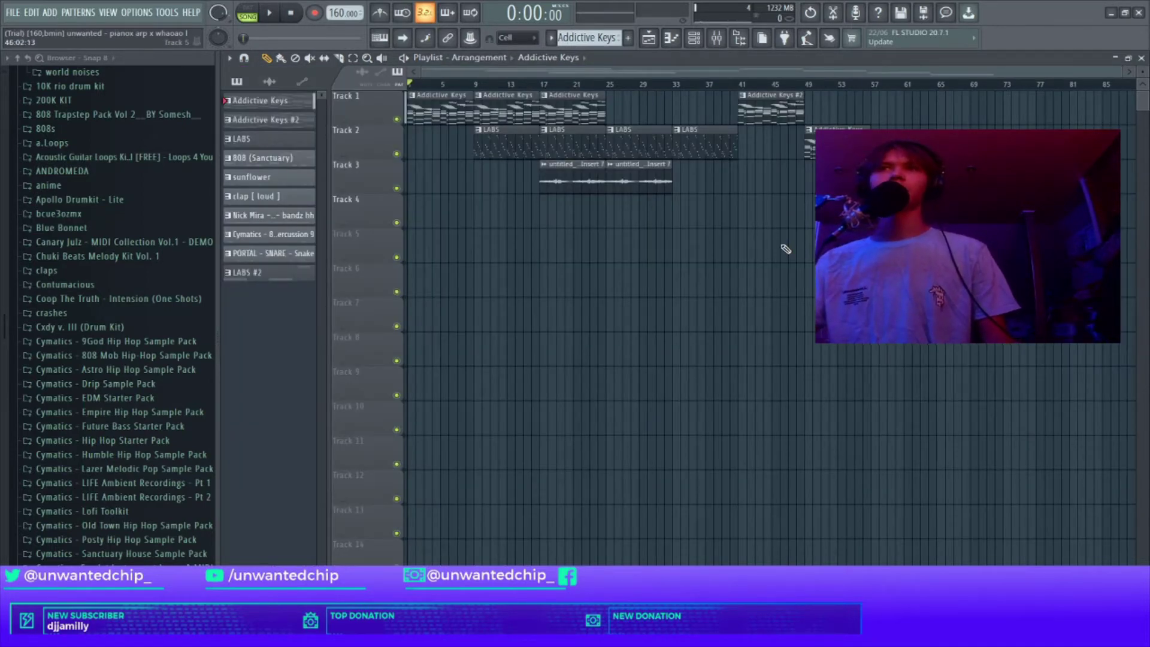
{"action": "double_click", "coordinate": [519, 146]}
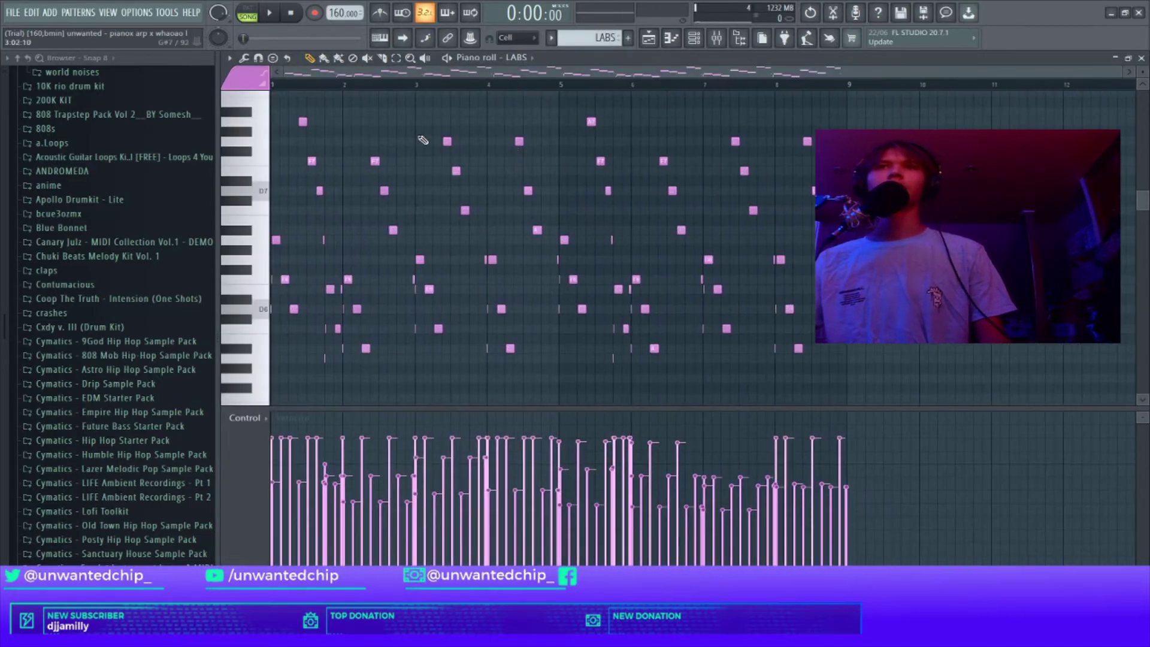
{"action": "key", "text": "space"}
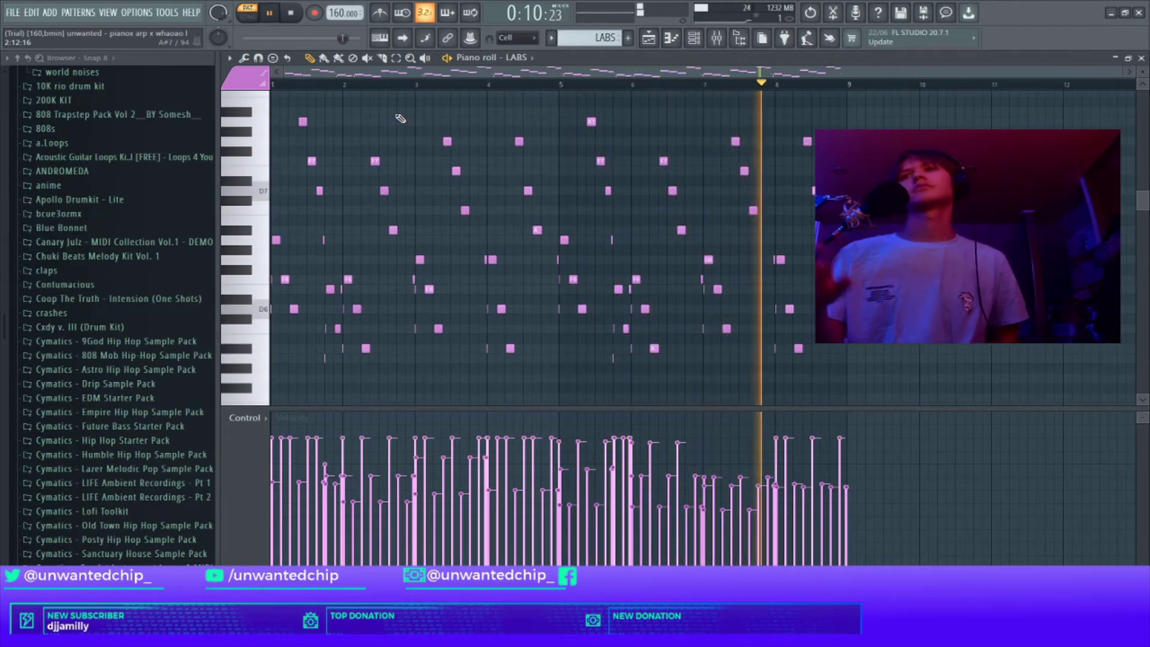
Stop playback and open the LABS channel's instrument from the channel rack to check its preset, closing it again.
{"action": "key", "text": "space"}
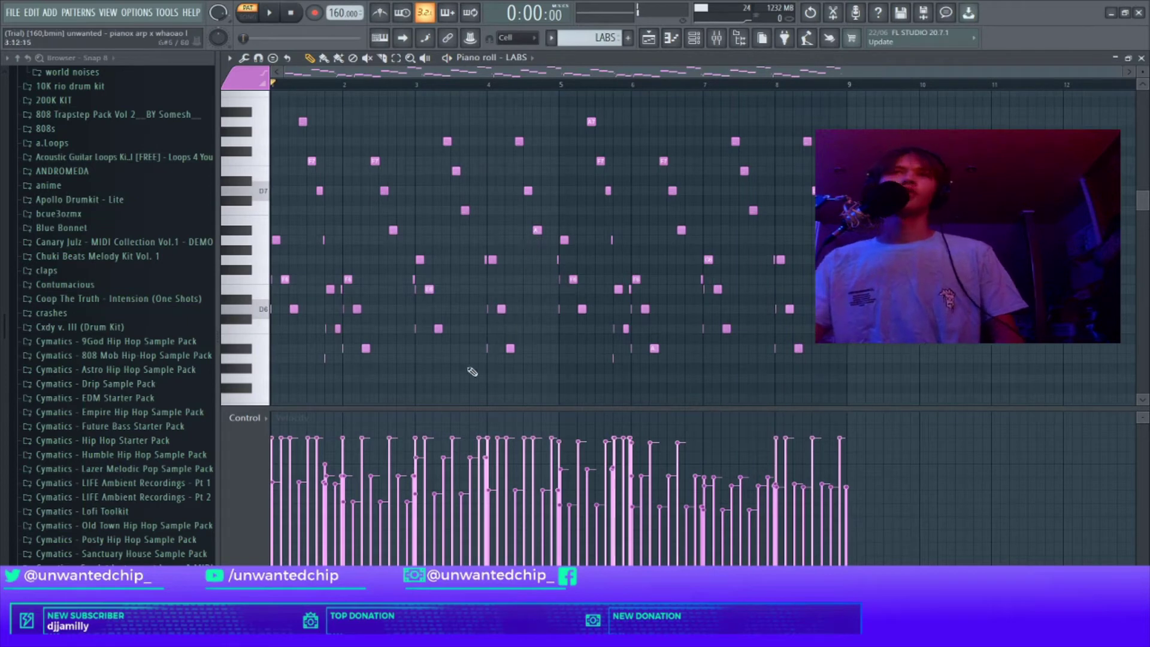
{"action": "key", "text": "F7"}
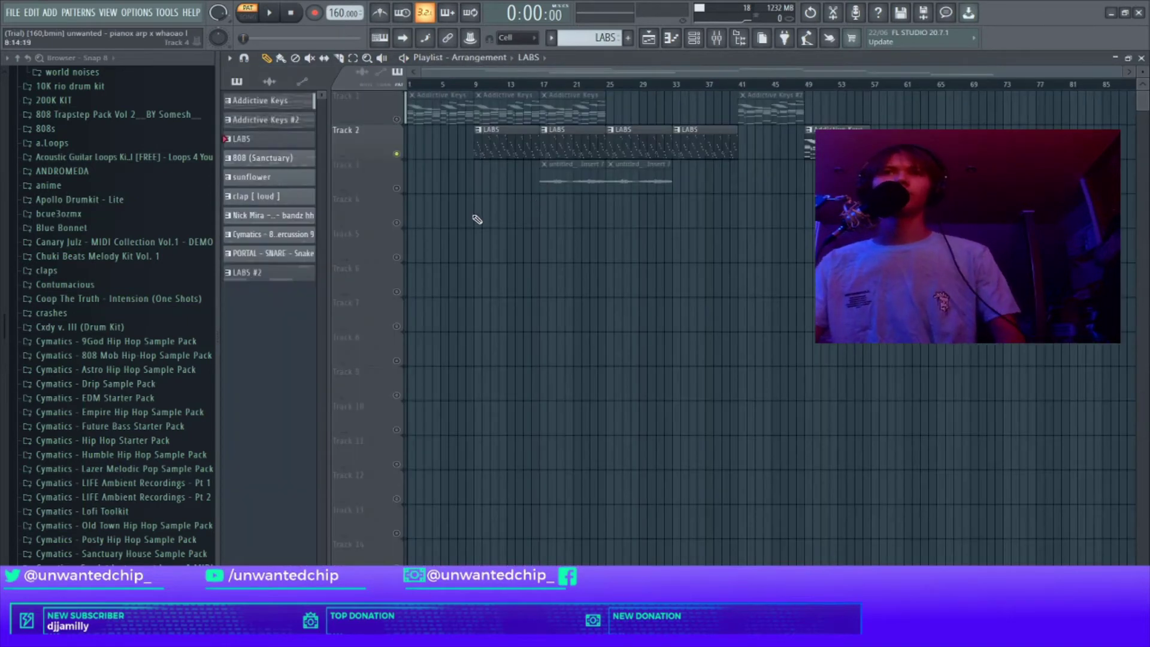
{"action": "key", "text": "F6"}
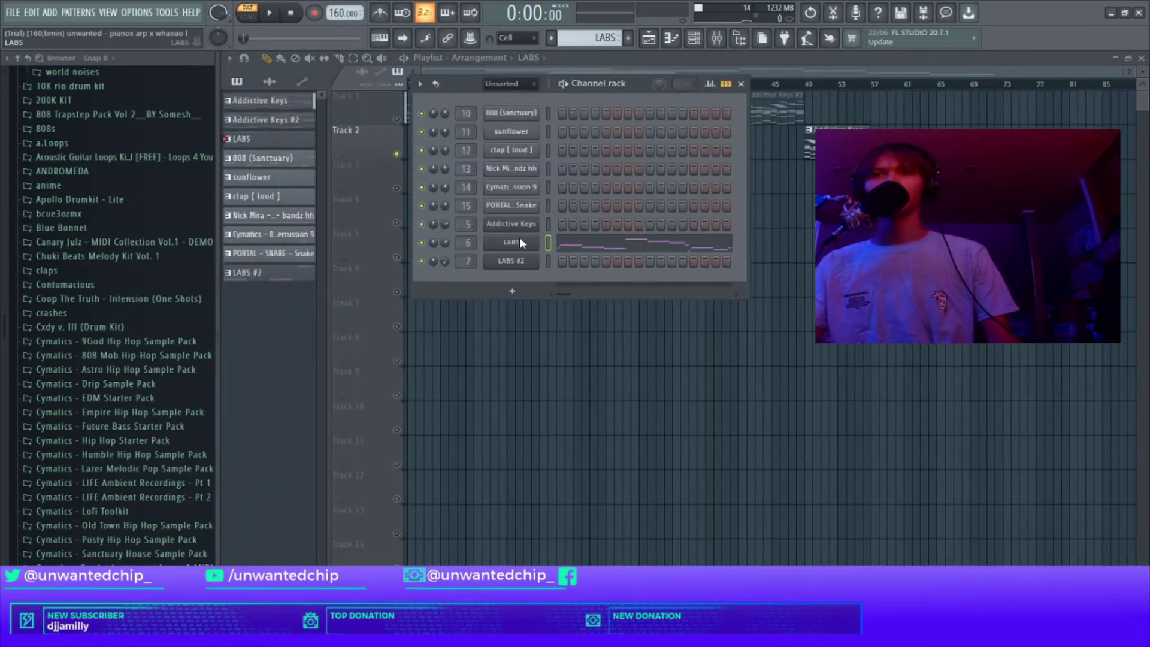
{"action": "left_click", "coordinate": [518, 241]}
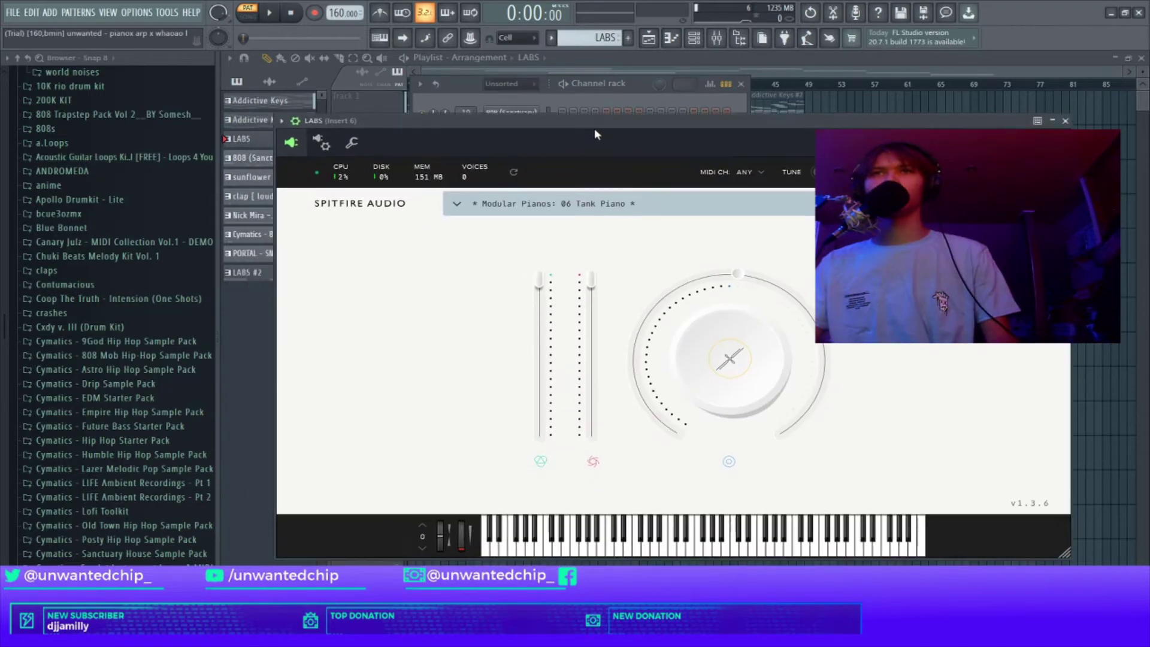
{"action": "left_click_drag", "start_coordinate": [595, 131], "coordinate": [573, 132]}
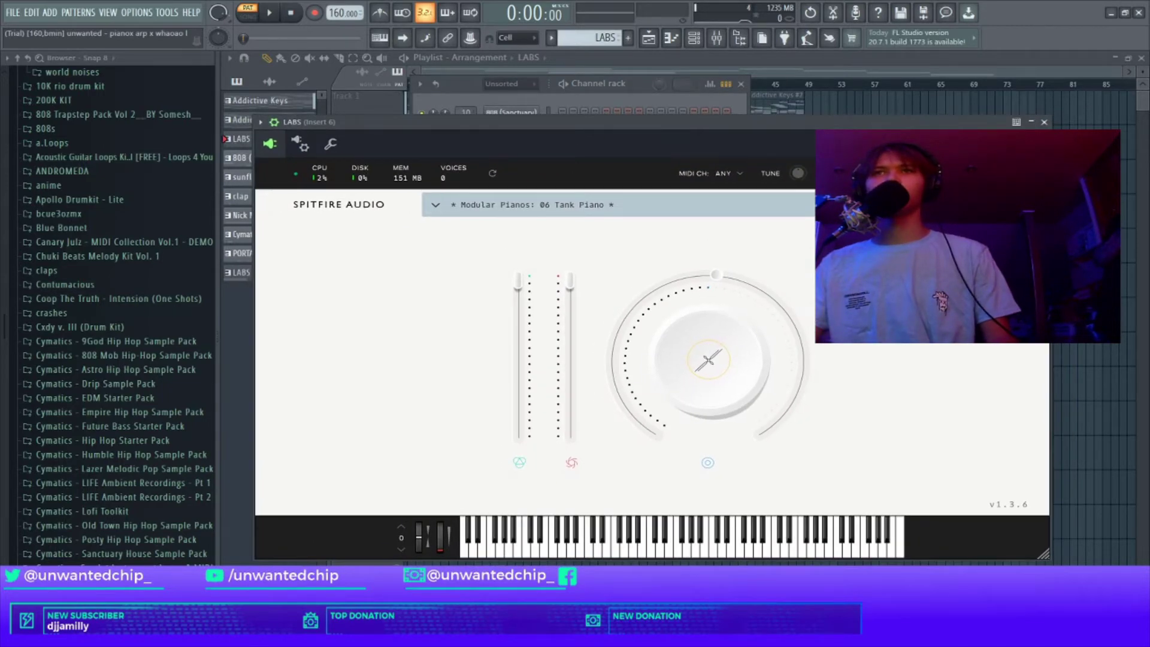
{"action": "left_click", "coordinate": [1044, 121]}
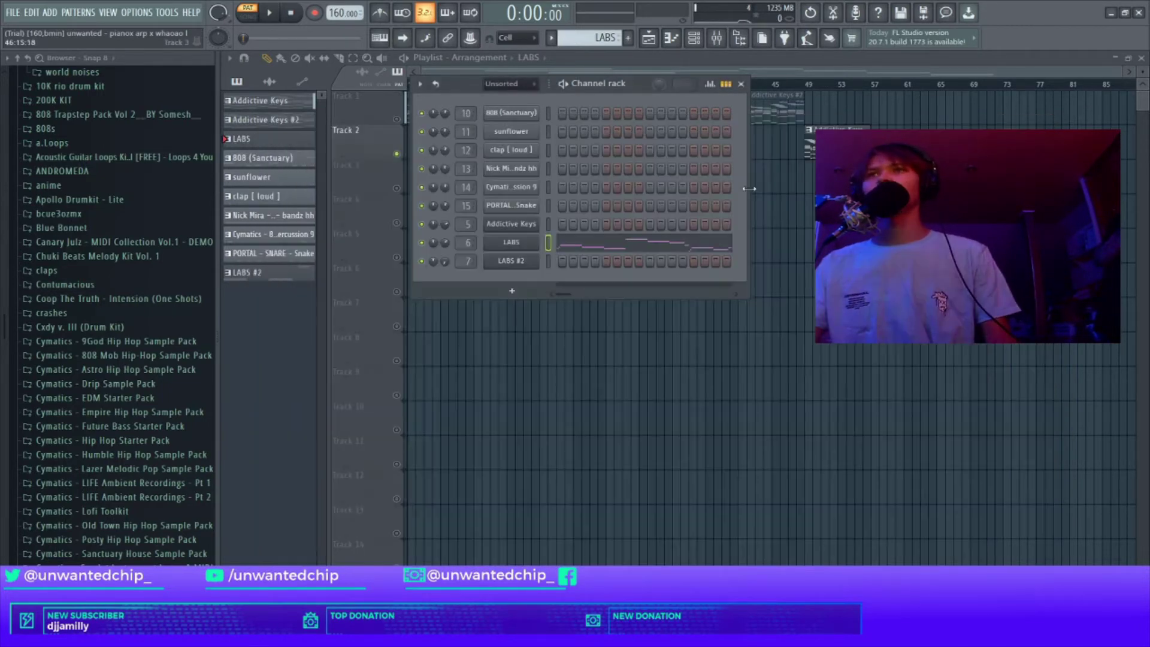
Show the arpeggiator settings for the LABS pattern in the piano roll and close the tool without applying it.
{"action": "left_click", "coordinate": [584, 251]}
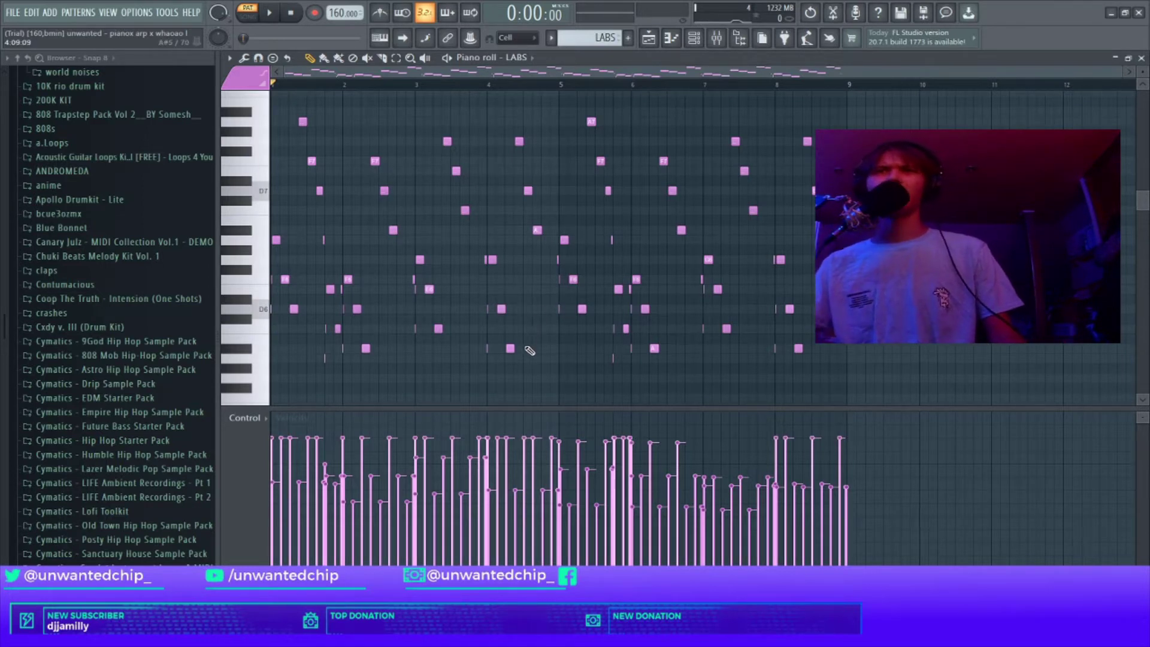
{"action": "key", "text": "alt+a"}
{"action": "left_click_drag", "start_coordinate": [523, 152], "coordinate": [505, 156]}
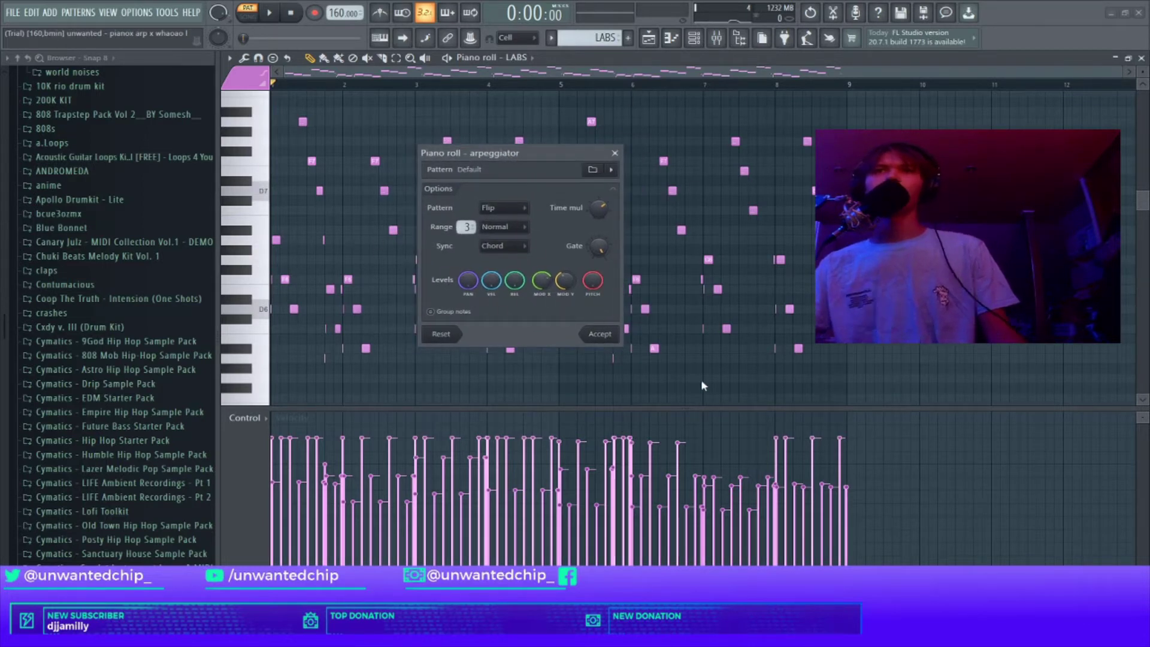
{"action": "left_click_drag", "start_coordinate": [527, 162], "coordinate": [494, 169]}
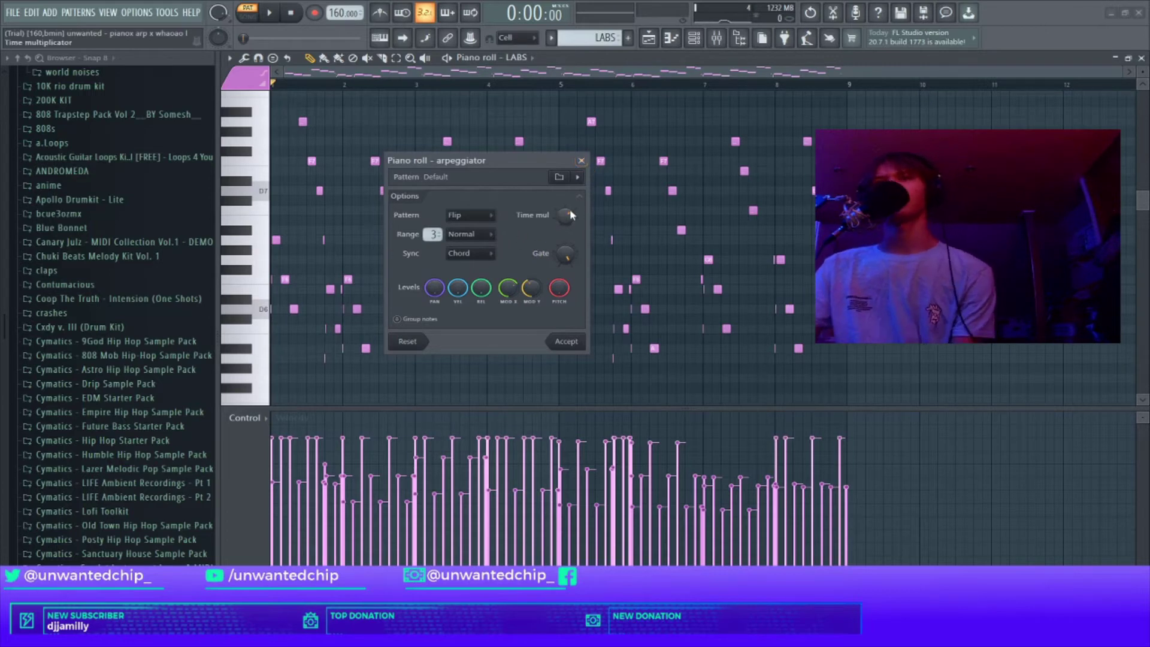
{"action": "left_click", "coordinate": [581, 160]}
{"action": "key", "text": "Escape"}
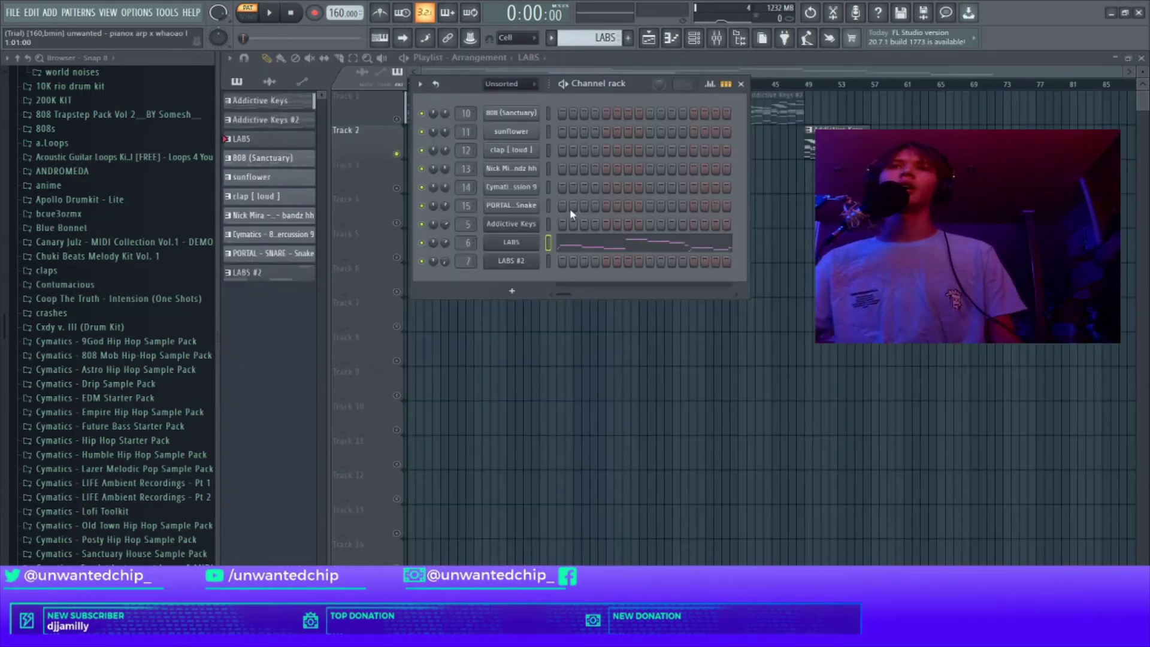
Close the channel rack and check the effects on mixer Insert 6.
{"action": "left_click", "coordinate": [741, 83]}
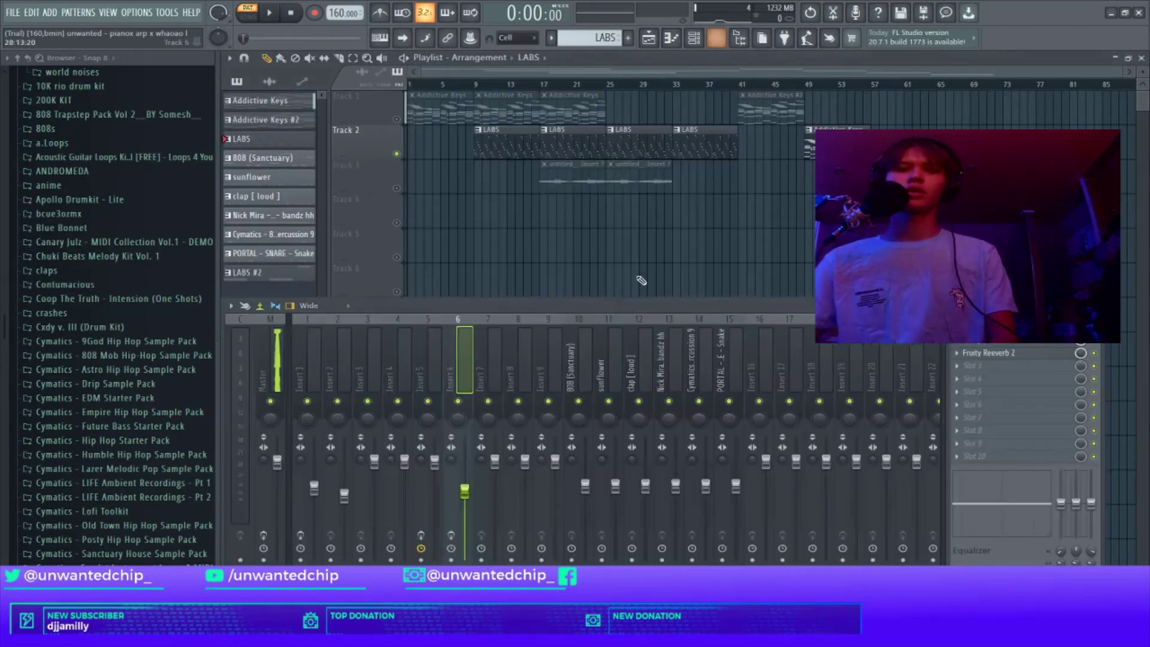
{"action": "left_click", "coordinate": [716, 38]}
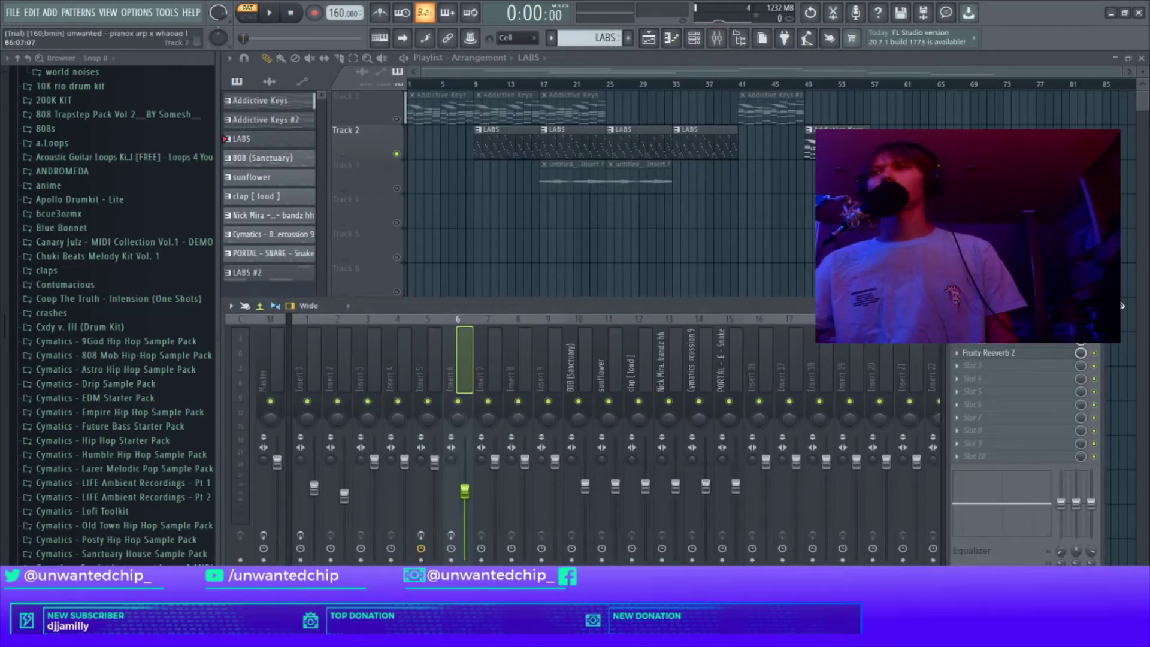
{"action": "key", "text": "F9"}
Play only the audio clips on playlist track 3 from bar 17, rewind to the start and unmute all tracks.
{"action": "left_click", "coordinate": [396, 188]}
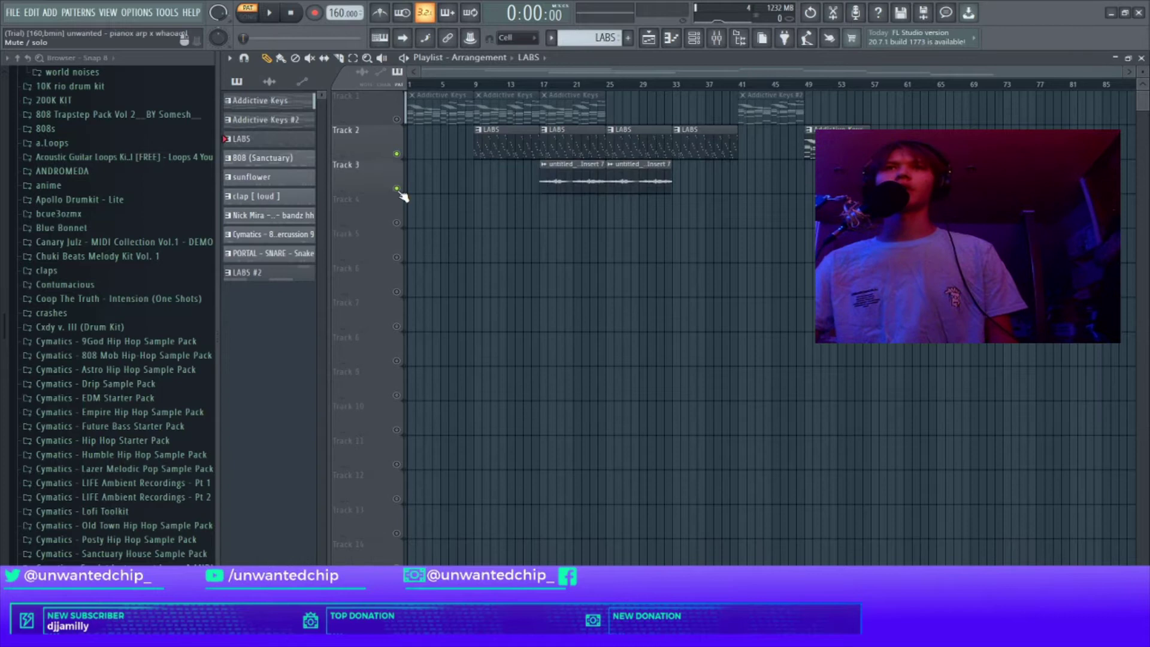
{"action": "left_click", "coordinate": [397, 153]}
{"action": "left_click", "coordinate": [541, 84]}
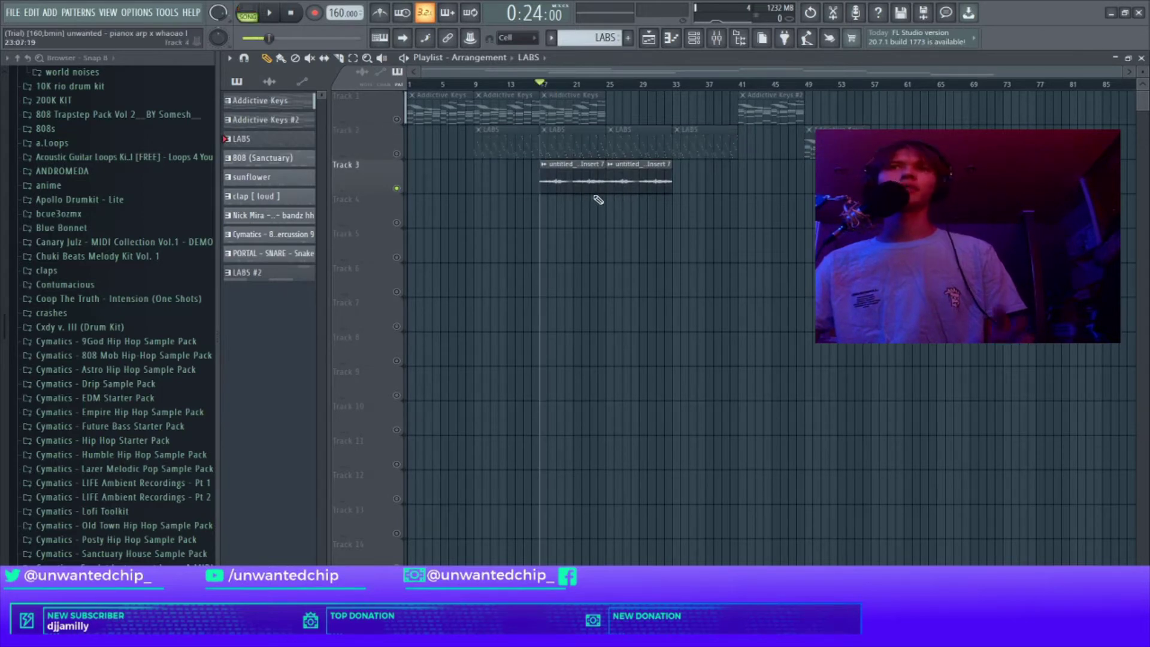
{"action": "key", "text": "space"}
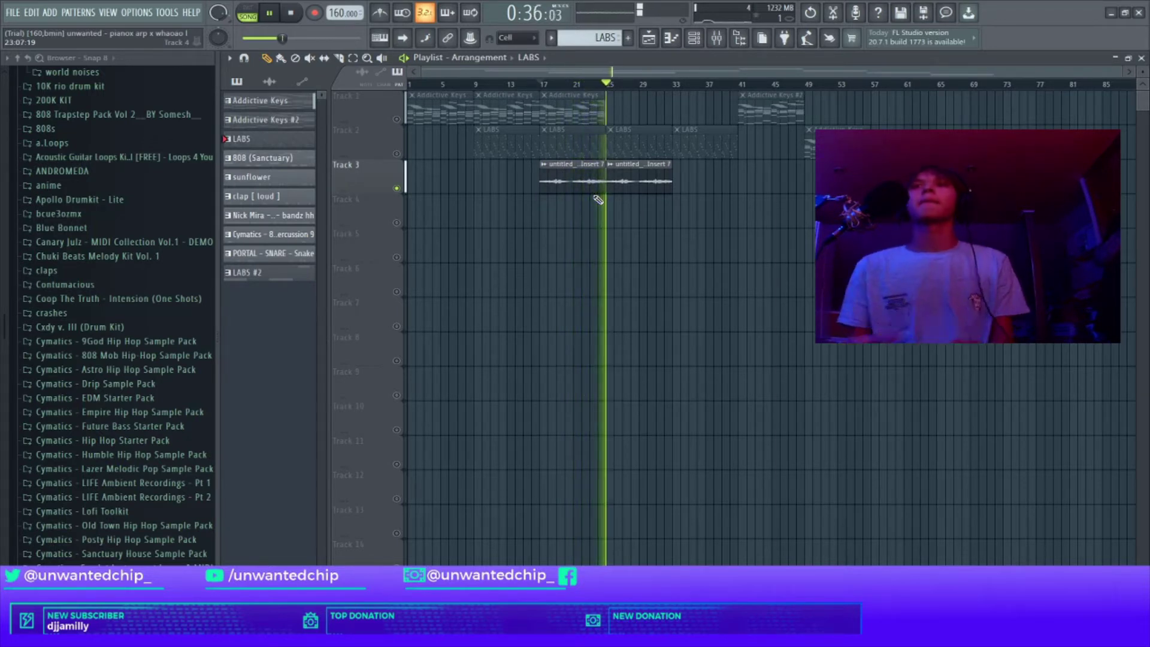
{"action": "key", "text": "space"}
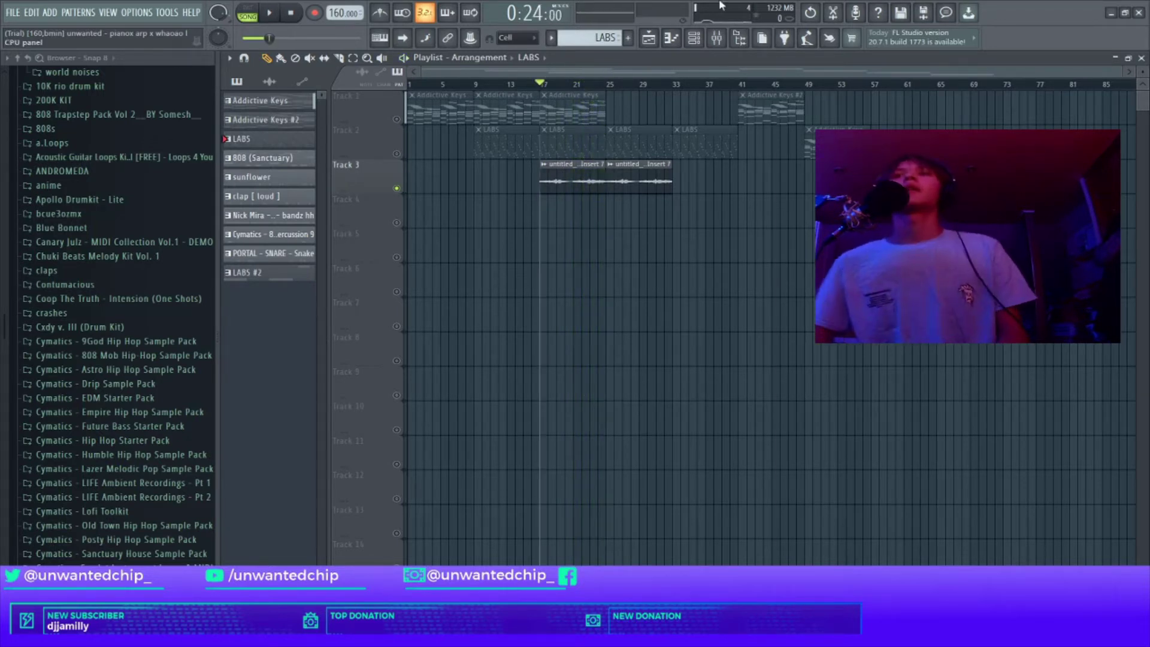
{"action": "left_click", "coordinate": [293, 17]}
{"action": "right_click", "coordinate": [396, 188]}
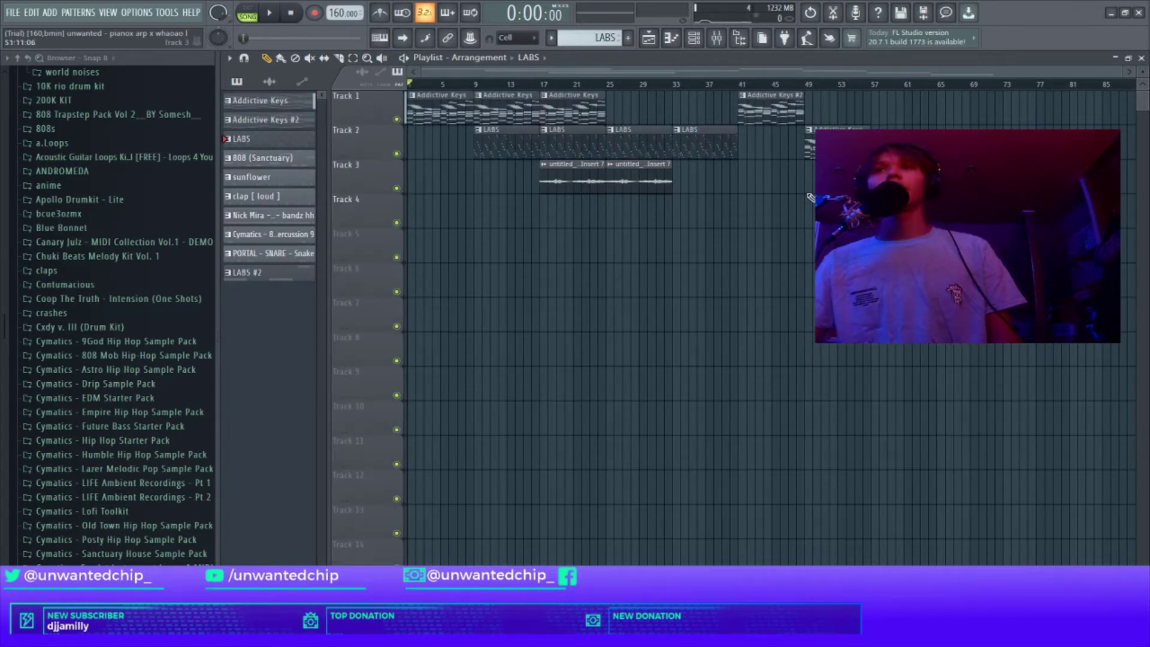
Open the Addictive Keys #2 pattern at bar 41 in the piano roll and play it back, reviewing its melody, chords and bass.
{"action": "left_click", "coordinate": [743, 87]}
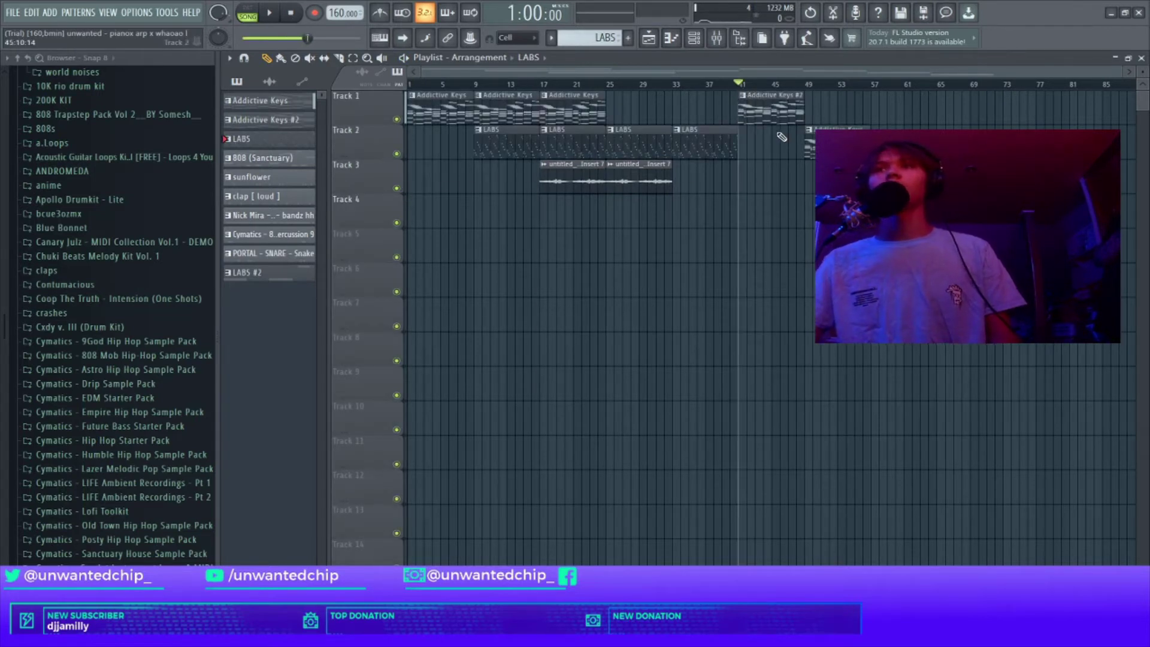
{"action": "double_click", "coordinate": [766, 107]}
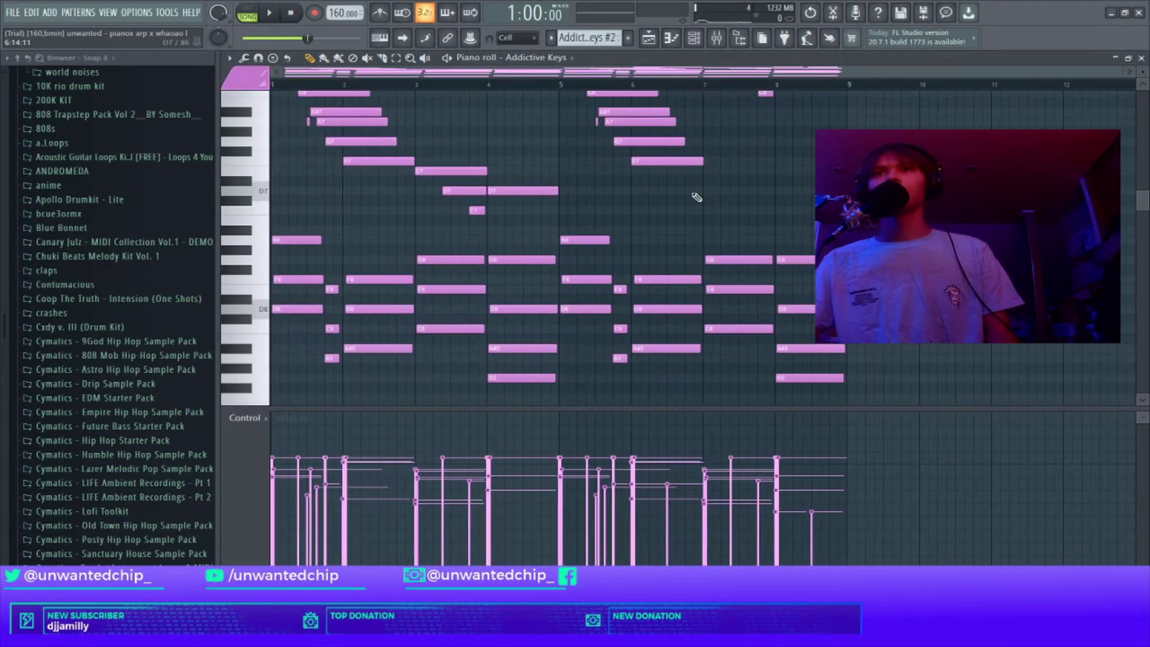
{"action": "scroll", "coordinate": [698, 221], "scroll_direction": "up", "scroll_amount": 3}
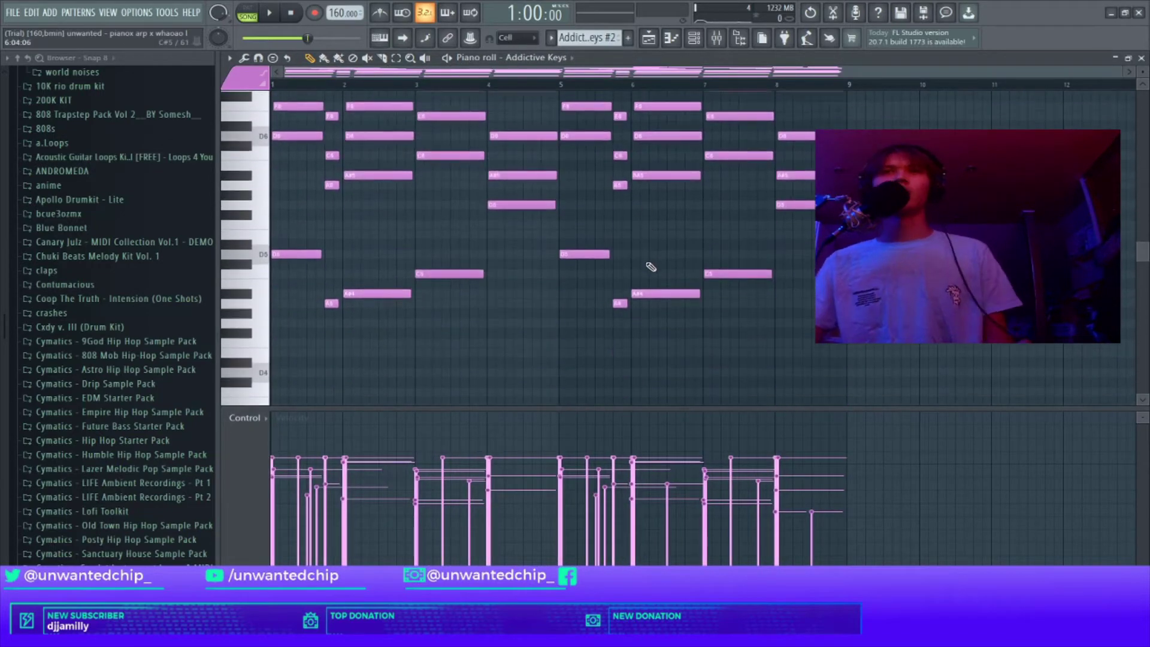
{"action": "scroll", "coordinate": [607, 246], "scroll_direction": "down", "scroll_amount": 6}
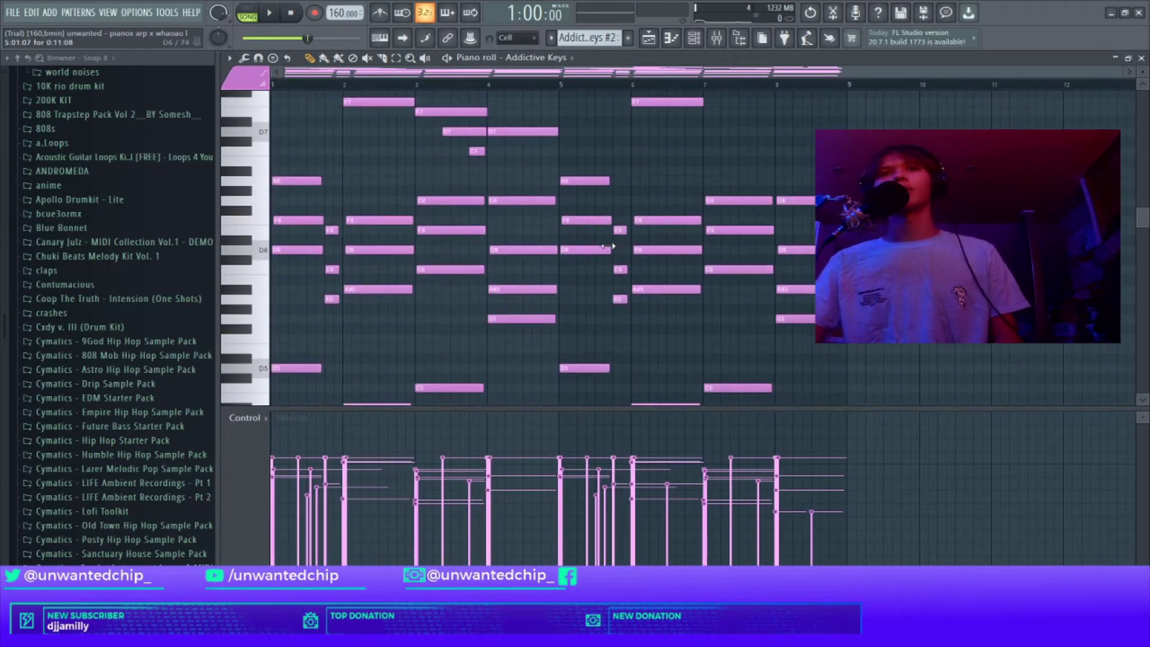
{"action": "scroll", "coordinate": [614, 251], "scroll_direction": "up", "scroll_amount": 9}
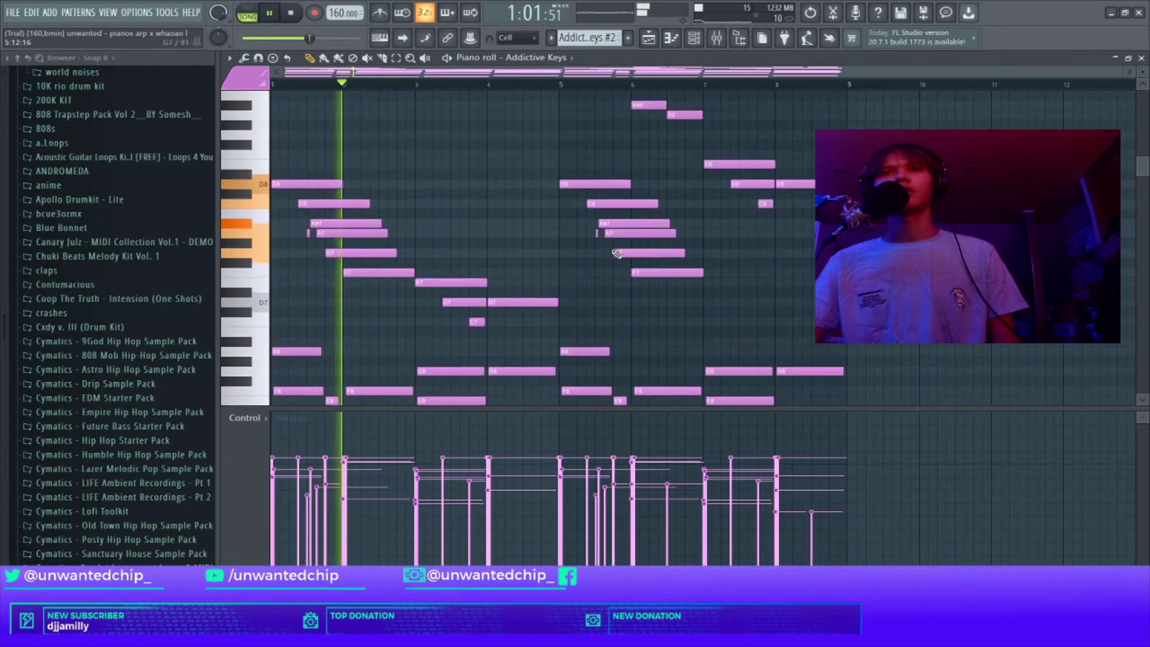
{"action": "scroll", "coordinate": [616, 254], "scroll_direction": "down", "scroll_amount": 4}
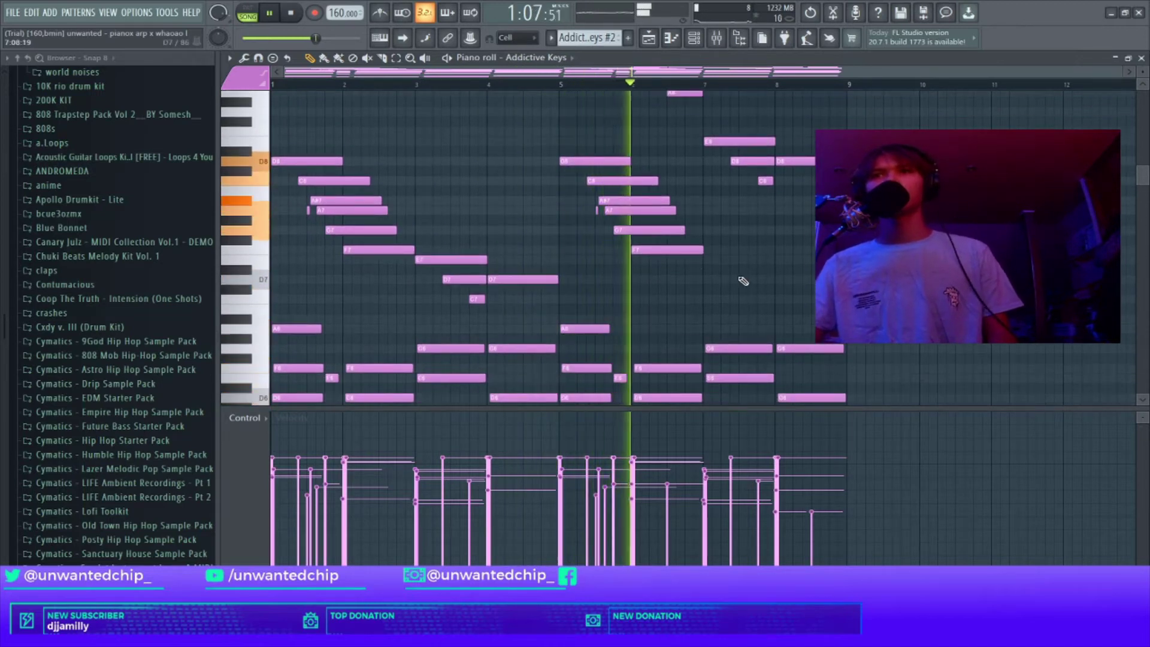
{"action": "scroll", "coordinate": [751, 272], "scroll_direction": "down", "scroll_amount": 3}
{"action": "scroll", "coordinate": [756, 275], "scroll_direction": "down", "scroll_amount": 18}
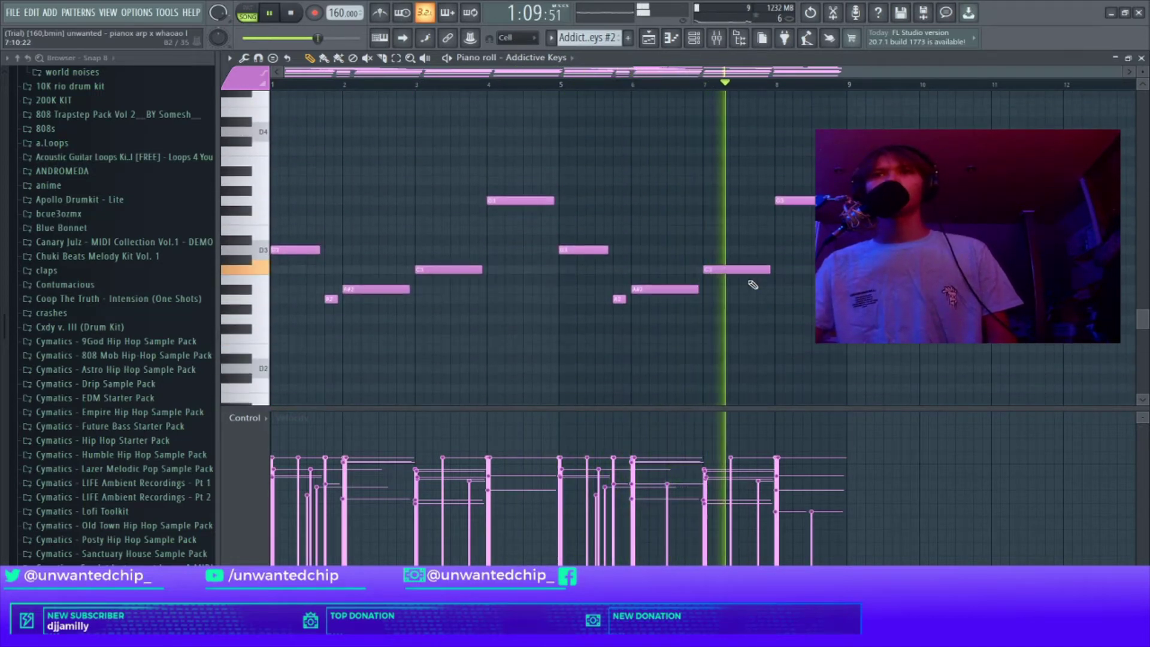
{"action": "key", "text": "space"}
Highlight the low bass notes of Addictive Keys #2 across bars 1 to 8, including D3, A2, A#2 and C3.
{"action": "scroll", "coordinate": [687, 287], "scroll_direction": "up", "scroll_amount": 3}
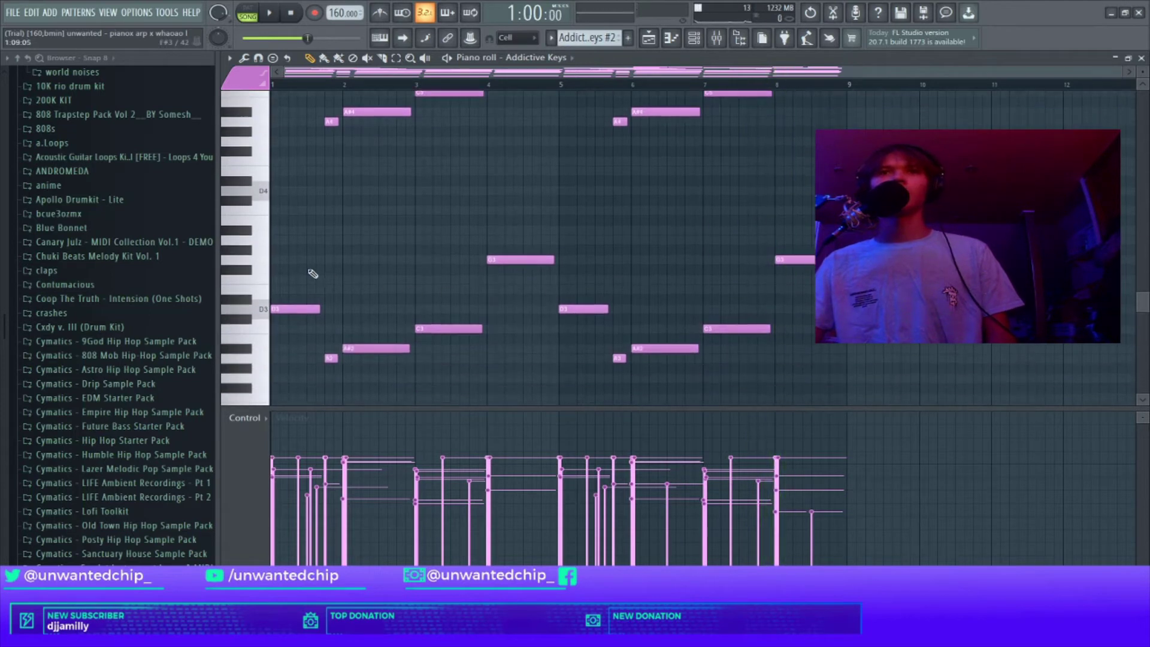
{"action": "left_click_drag", "start_coordinate": [298, 226], "coordinate": [1038, 435]}
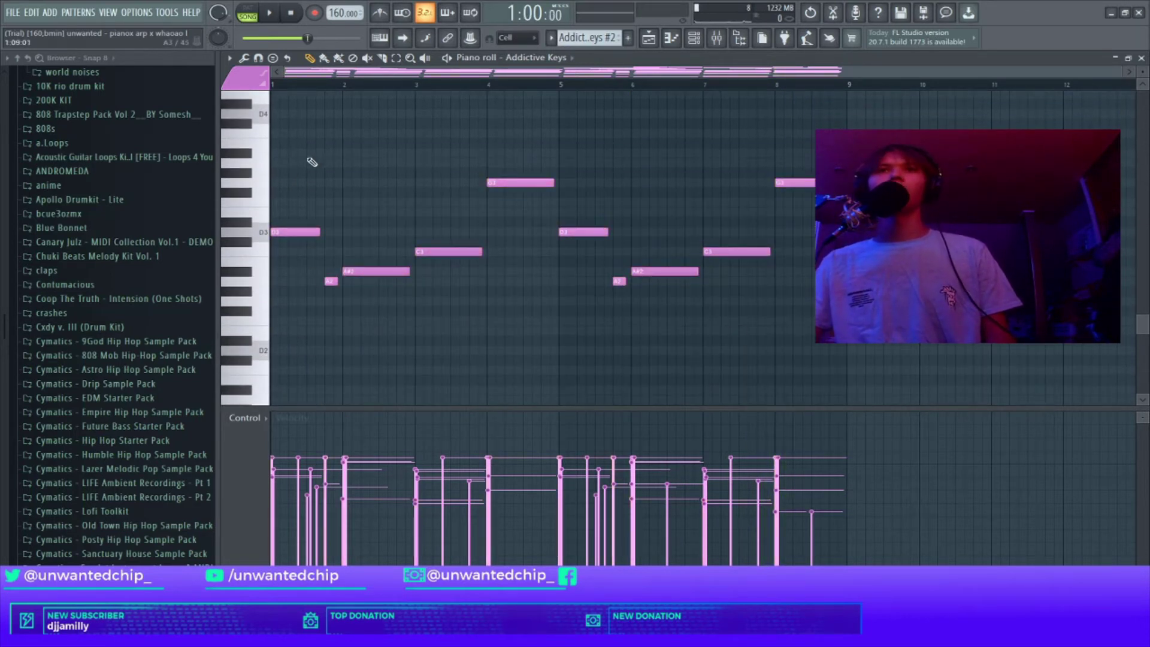
{"action": "left_click_drag", "start_coordinate": [311, 161], "coordinate": [856, 410]}
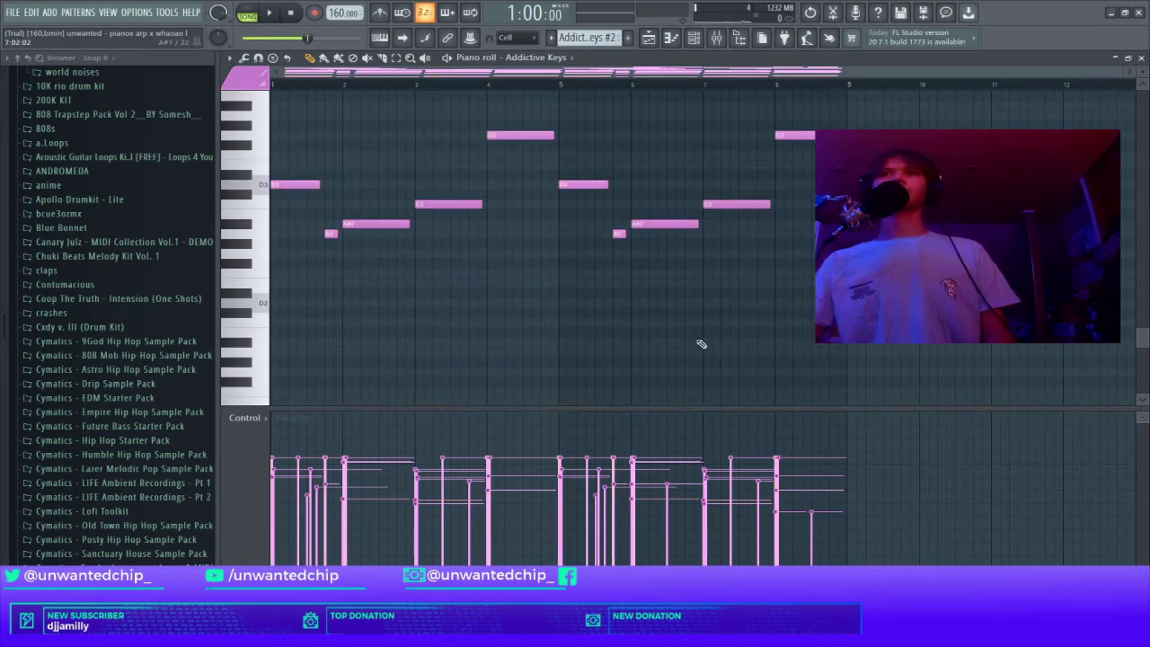
{"action": "left_click_drag", "start_coordinate": [299, 123], "coordinate": [868, 379]}
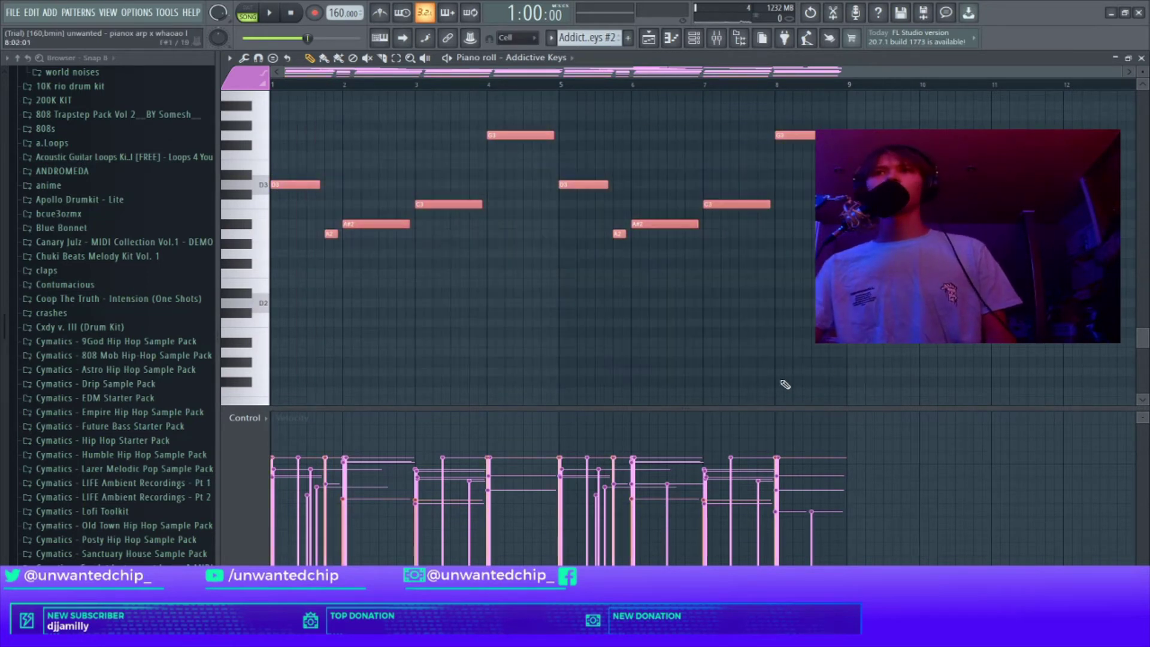
{"action": "scroll", "coordinate": [784, 384], "scroll_direction": "up", "scroll_amount": 5}
{"action": "left_click_drag", "start_coordinate": [331, 249], "coordinate": [796, 408]}
{"action": "left_click", "coordinate": [627, 325]}
{"action": "scroll", "coordinate": [626, 325], "scroll_direction": "up", "scroll_amount": 4}
{"action": "left_click_drag", "start_coordinate": [261, 188], "coordinate": [783, 392]}
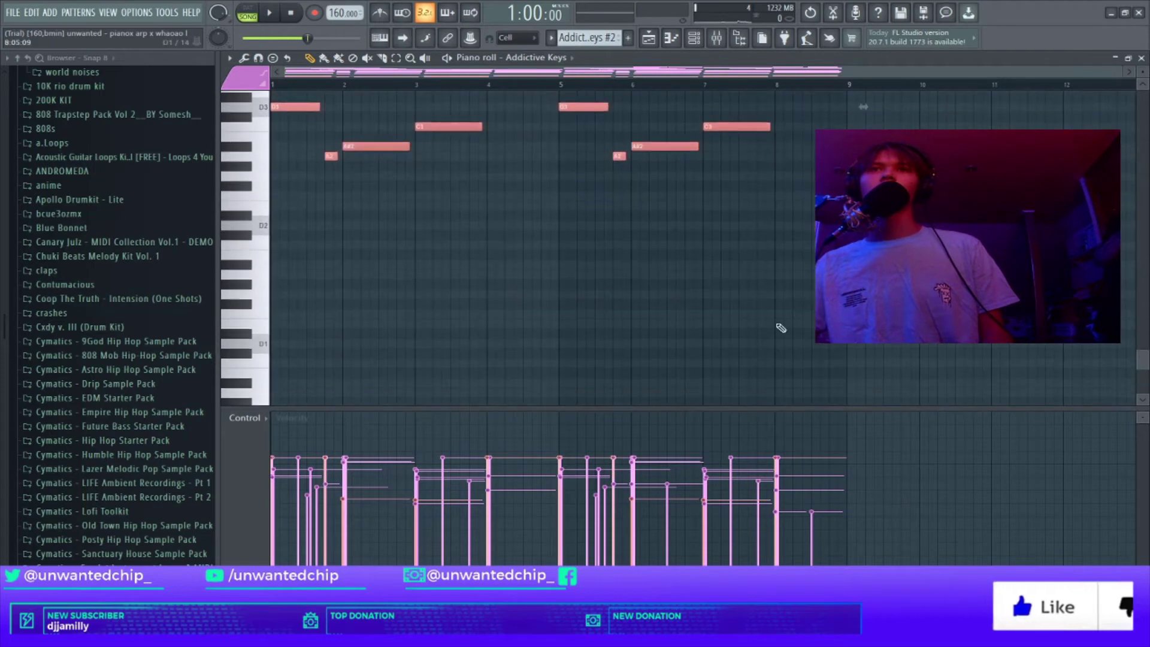
{"action": "scroll", "coordinate": [621, 370], "scroll_direction": "up", "scroll_amount": 7}
Rewind the playlist and examine the Fruity parametric EQ 2 curve on mixer Insert 1, closing the plugin again.
{"action": "key", "text": "F5"}
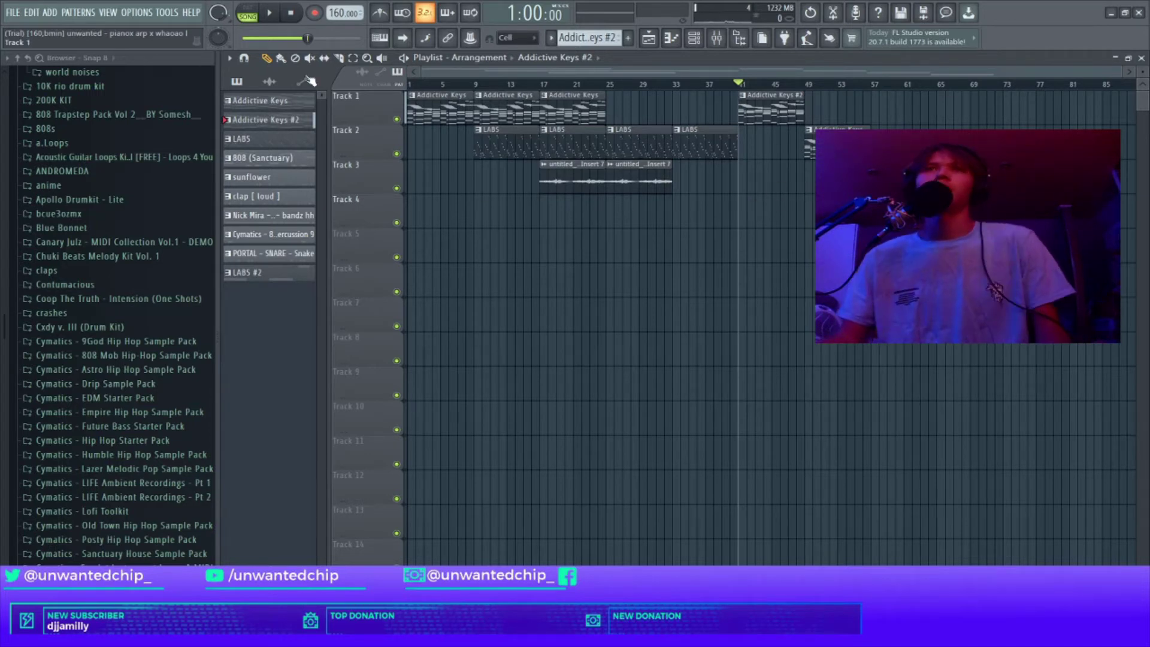
{"action": "left_click", "coordinate": [294, 15]}
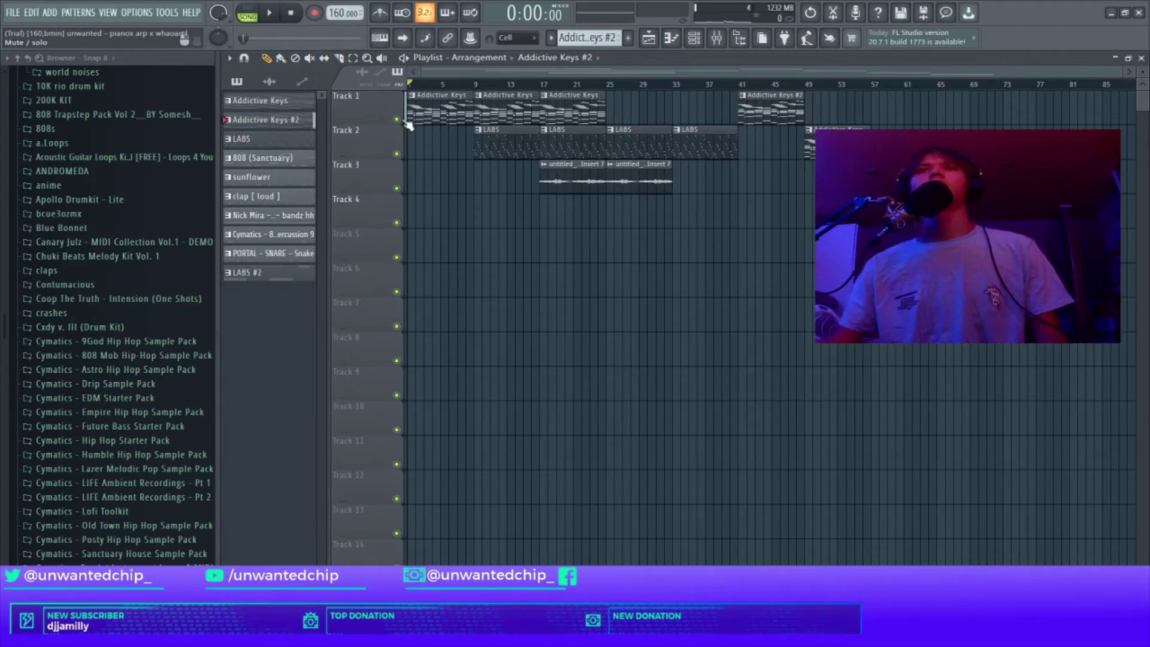
{"action": "key", "text": "F9"}
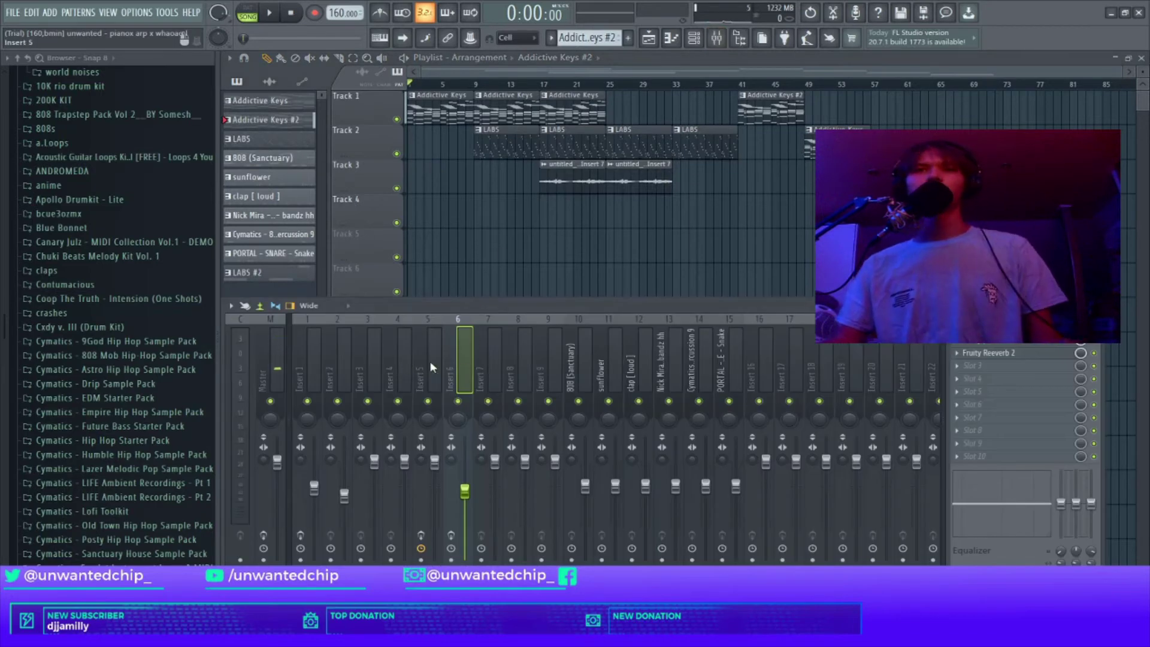
{"action": "left_click", "coordinate": [430, 367]}
{"action": "left_click", "coordinate": [310, 356]}
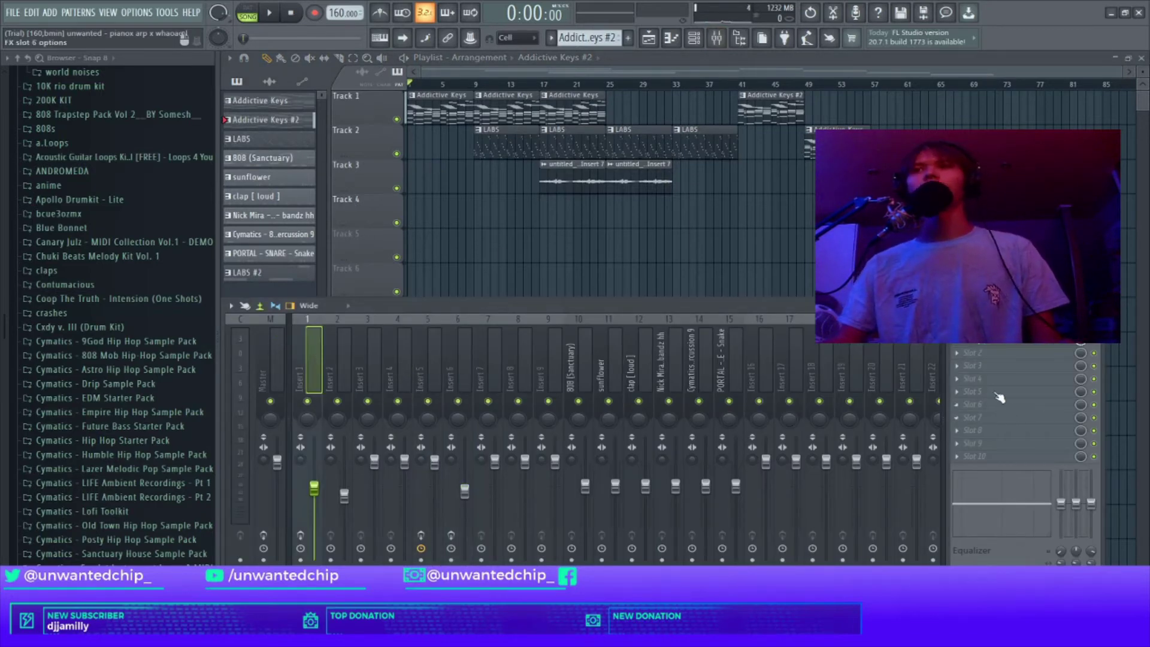
{"action": "left_click", "coordinate": [991, 340]}
{"action": "left_click_drag", "start_coordinate": [502, 197], "coordinate": [596, 198]}
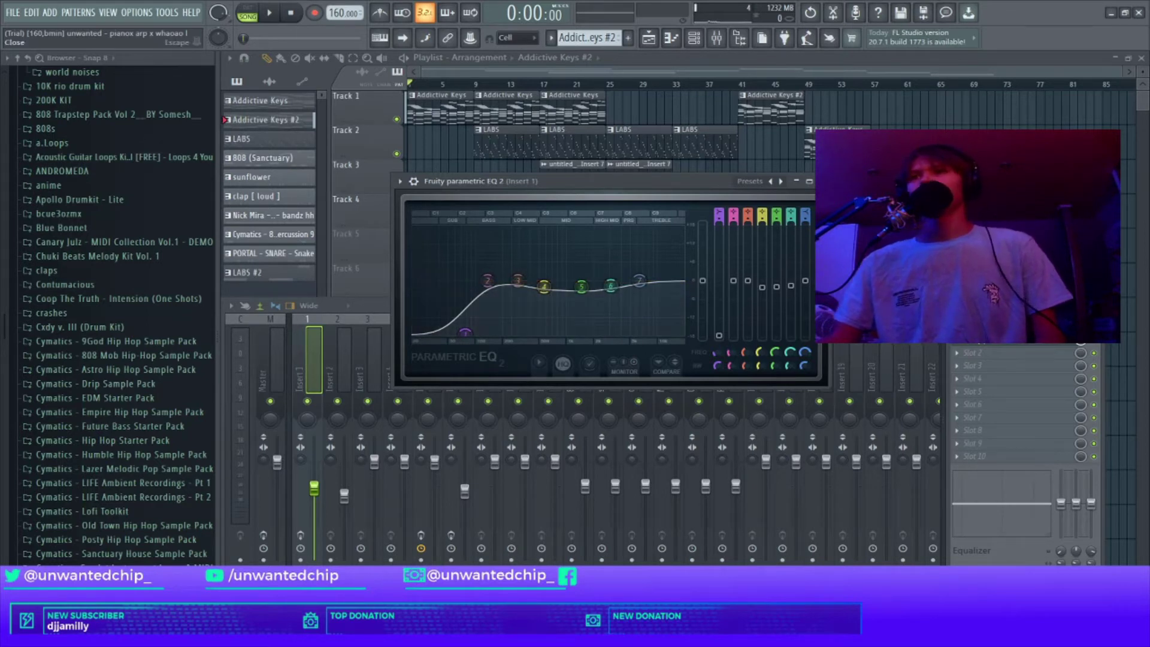
{"action": "left_click", "coordinate": [808, 181]}
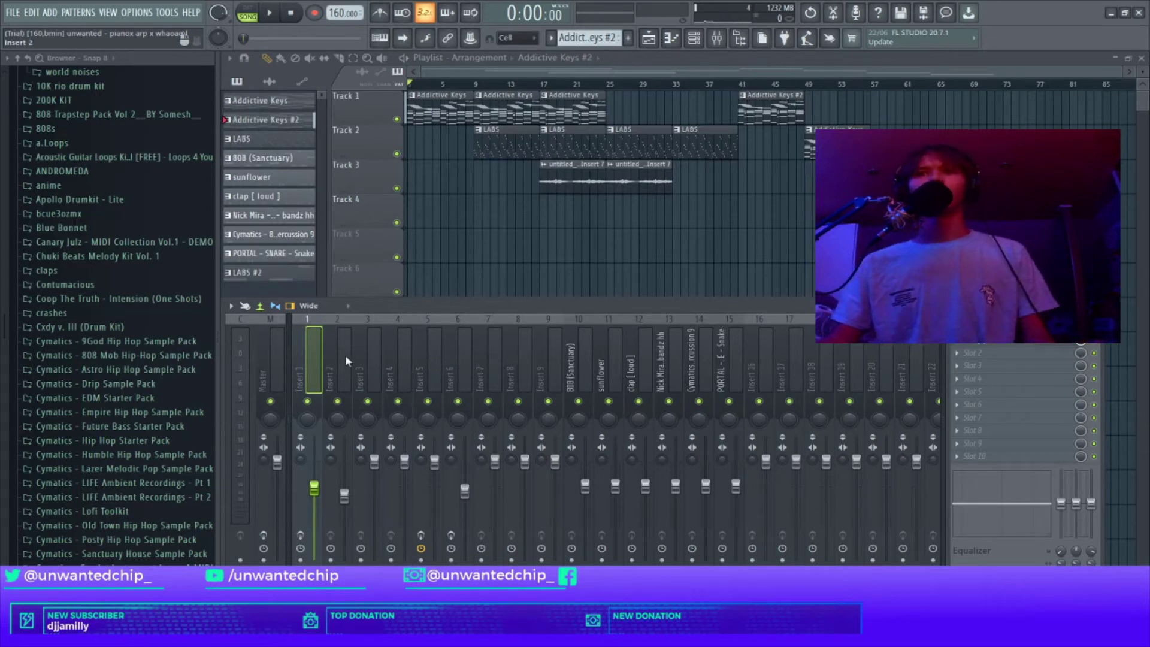
Compare mixer Inserts 5, 6 and 7 with Insert 1 and re-examine the Insert 1 Fruity parametric EQ 2, closing the plugin again.
{"action": "left_click", "coordinate": [432, 356]}
{"action": "left_click", "coordinate": [461, 346]}
{"action": "left_click", "coordinate": [492, 343]}
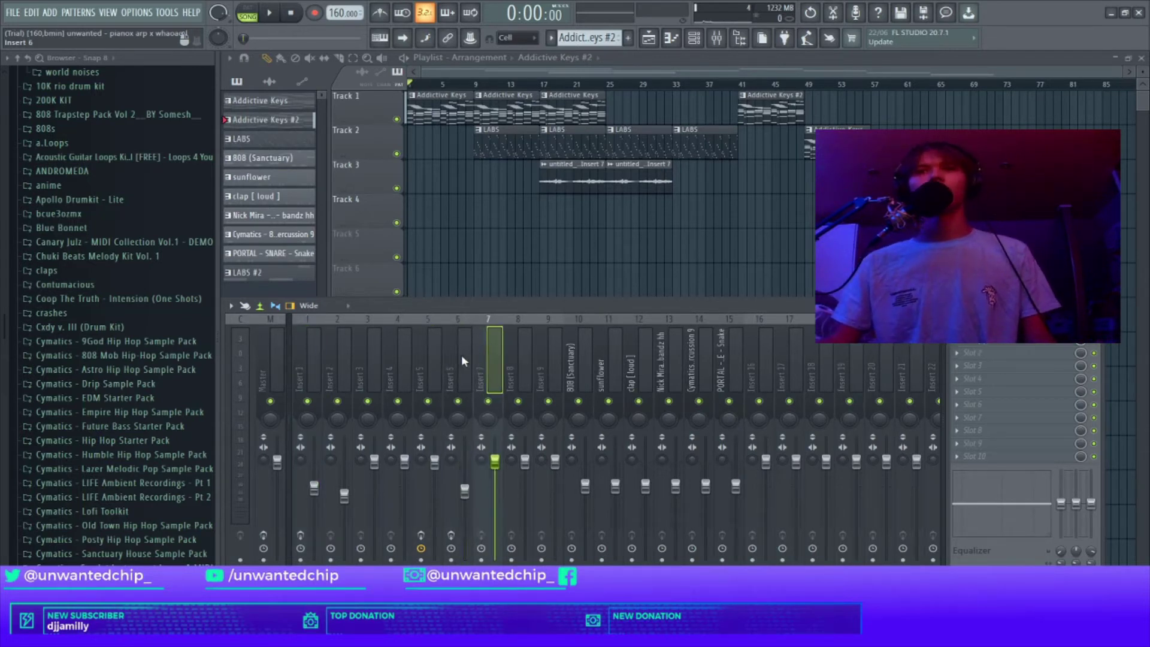
{"action": "left_click", "coordinate": [462, 354]}
{"action": "left_click", "coordinate": [435, 352]}
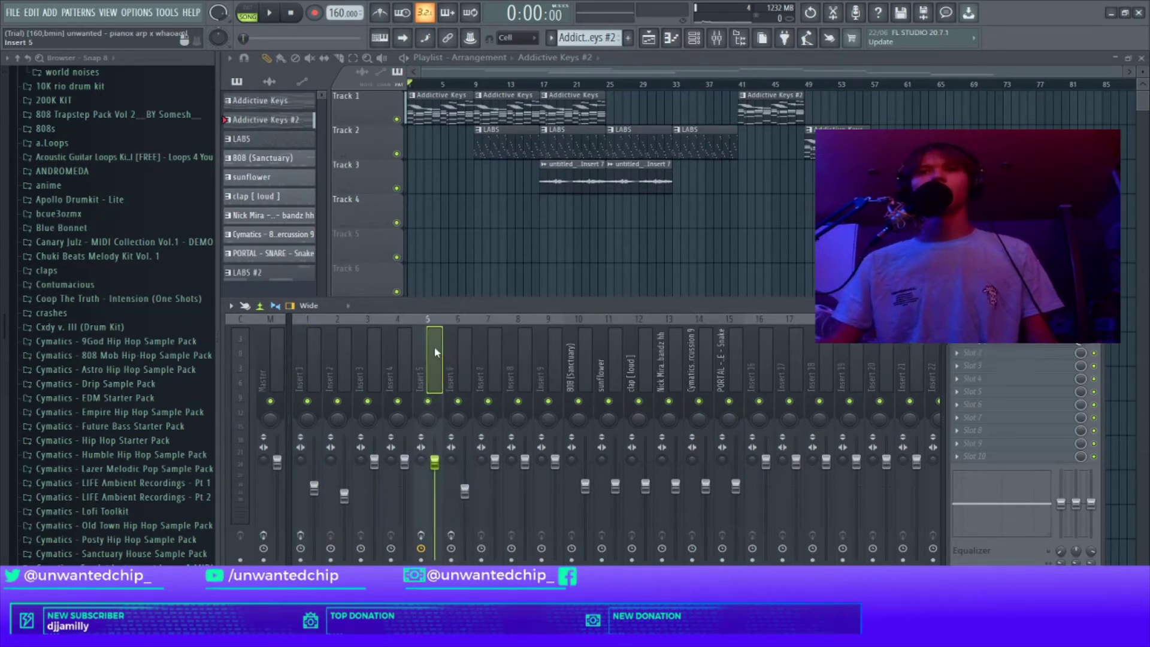
{"action": "left_click", "coordinate": [312, 359]}
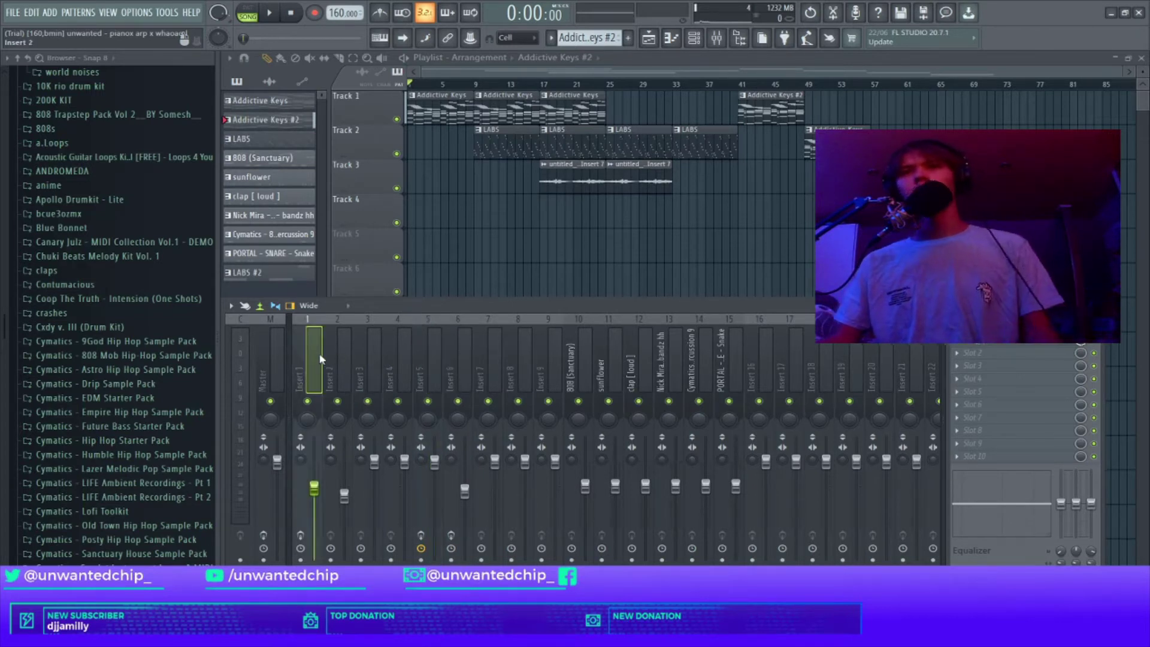
{"action": "left_click", "coordinate": [427, 349]}
{"action": "left_click", "coordinate": [306, 353]}
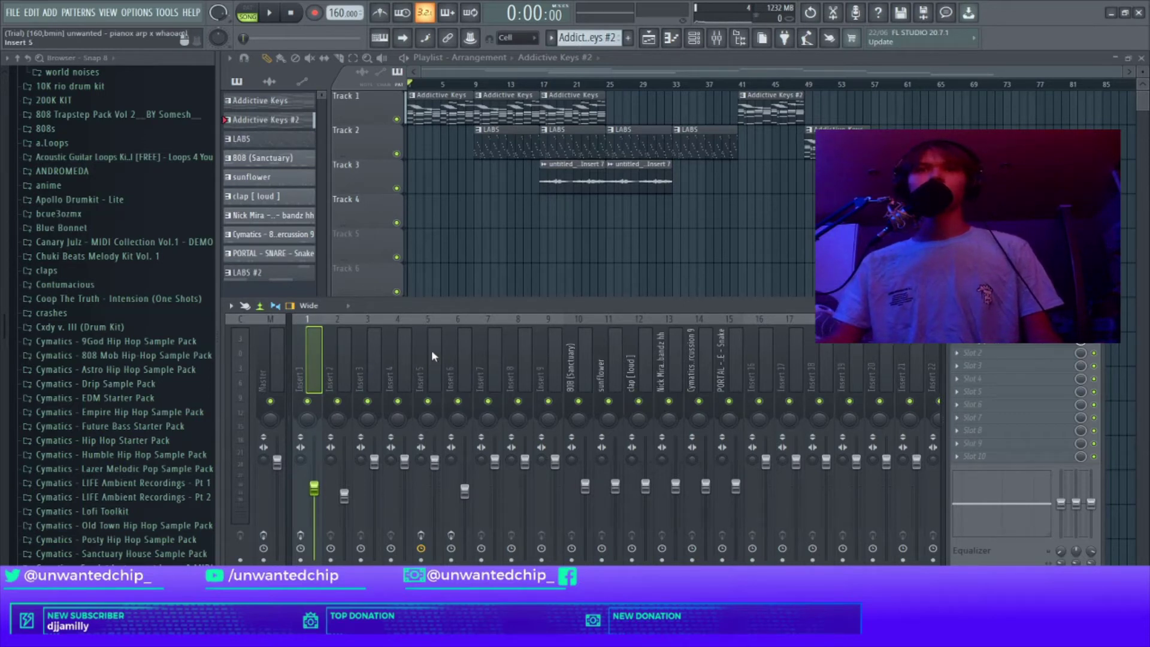
{"action": "left_click", "coordinate": [990, 353]}
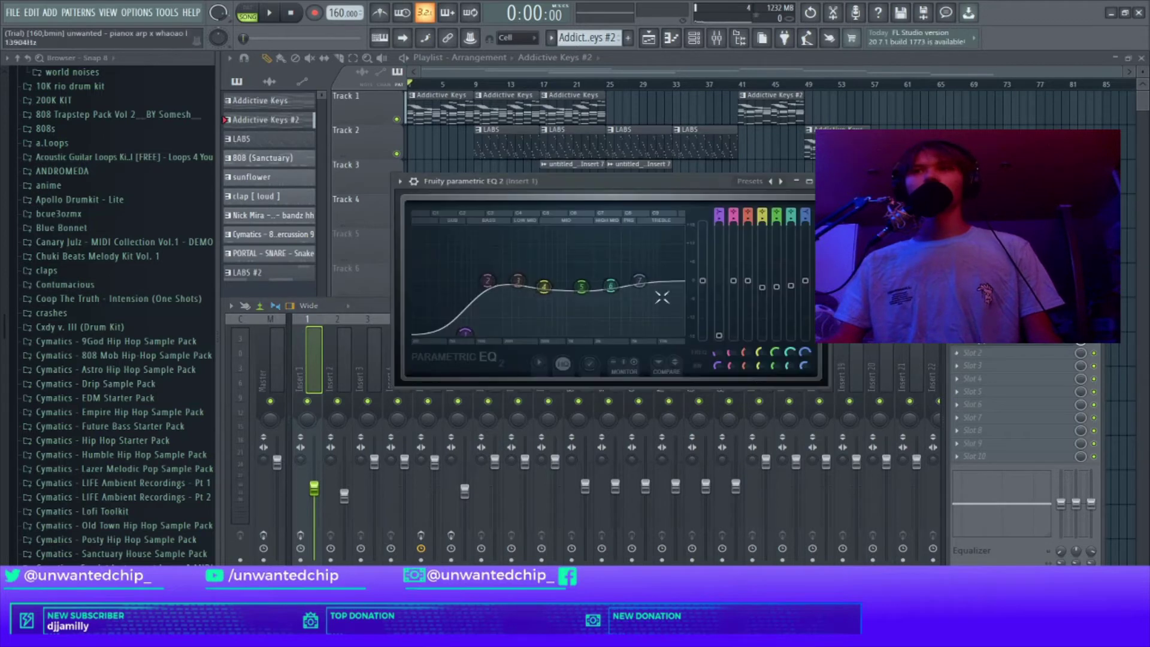
{"action": "left_click", "coordinate": [808, 180]}
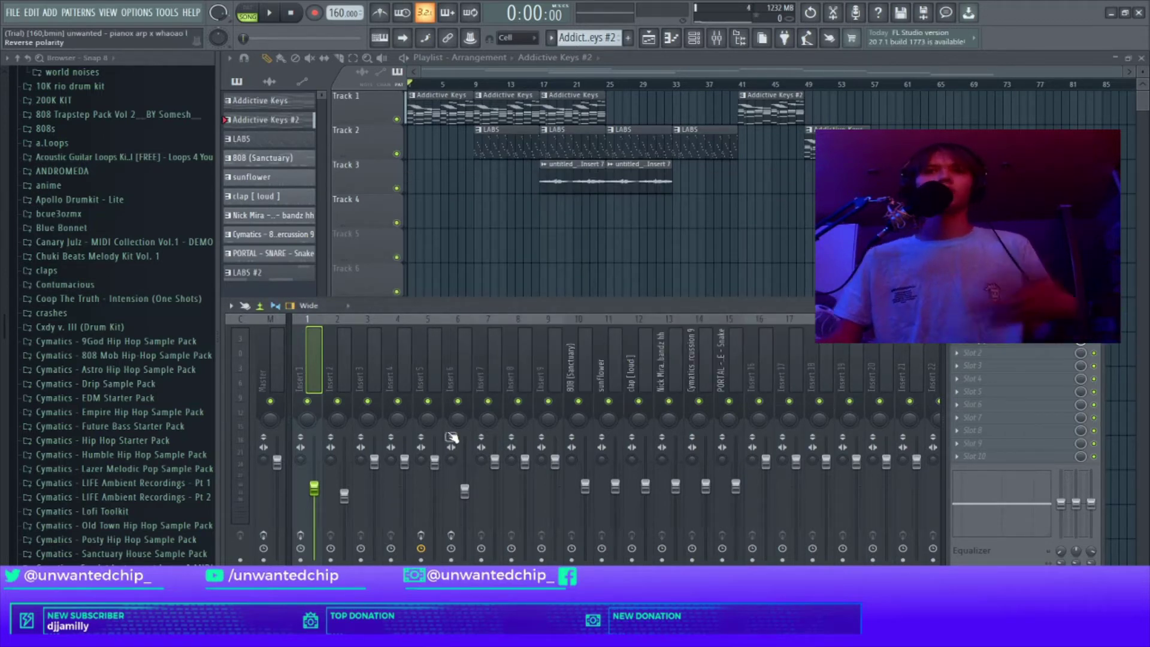
Check mixer Inserts 6 and 7 and examine the Fruity Reeverb 2 settings on Insert 5, closing the plugin again.
{"action": "left_click", "coordinate": [443, 363]}
{"action": "left_click", "coordinate": [462, 351]}
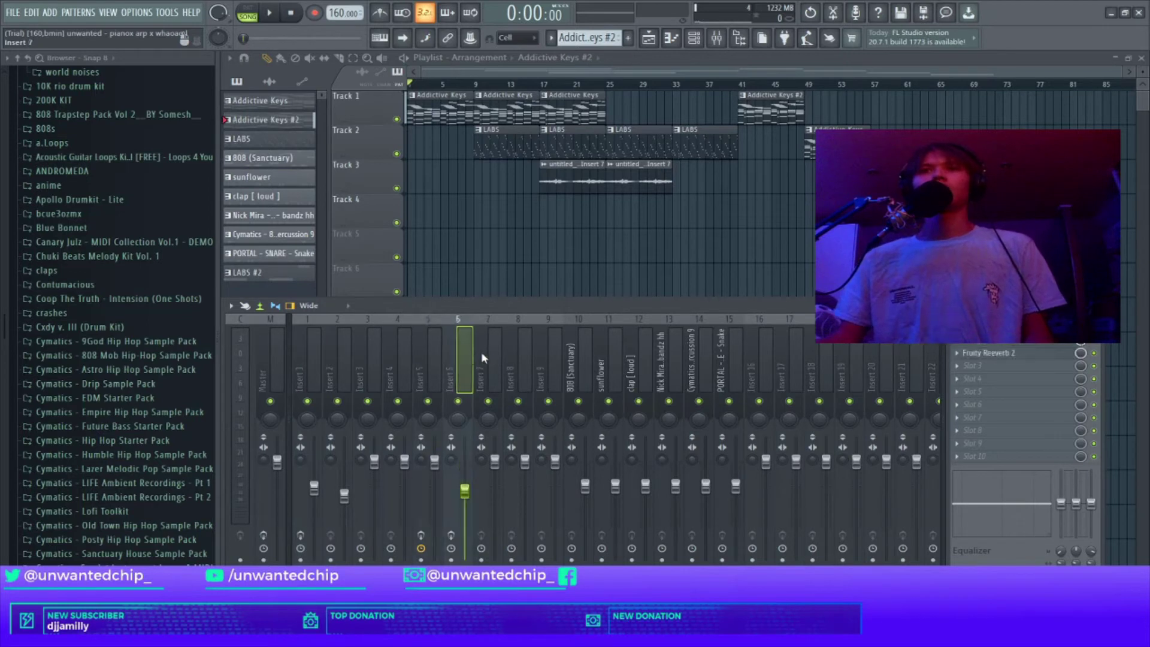
{"action": "left_click", "coordinate": [427, 354]}
{"action": "left_click", "coordinate": [469, 349]}
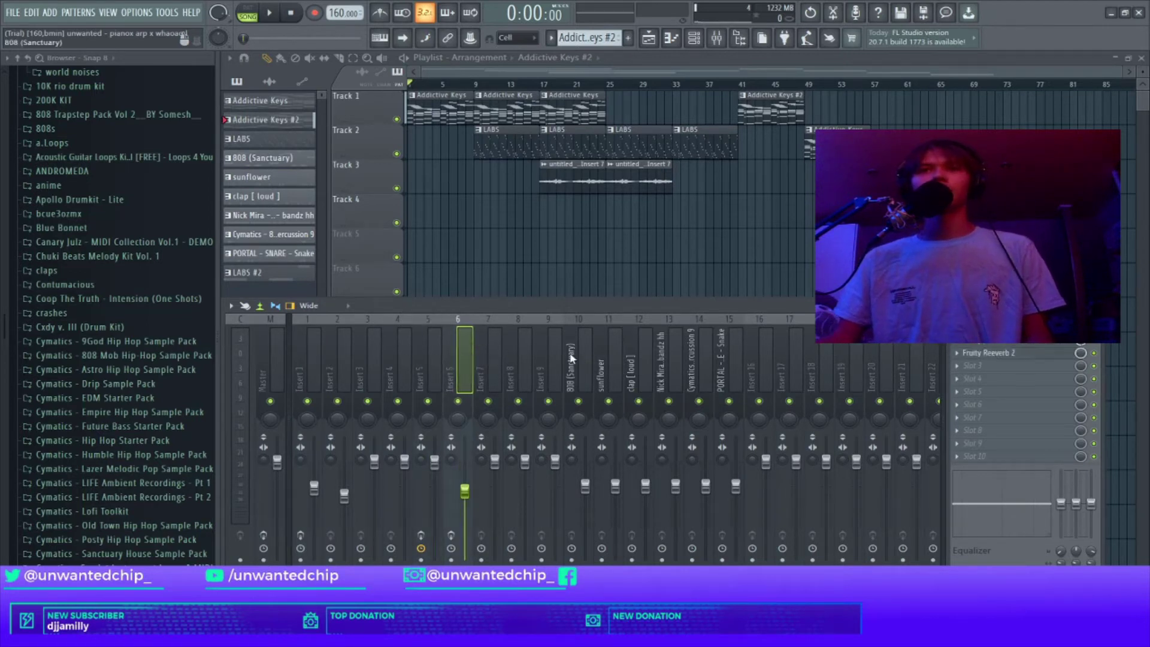
{"action": "left_click", "coordinate": [502, 364]}
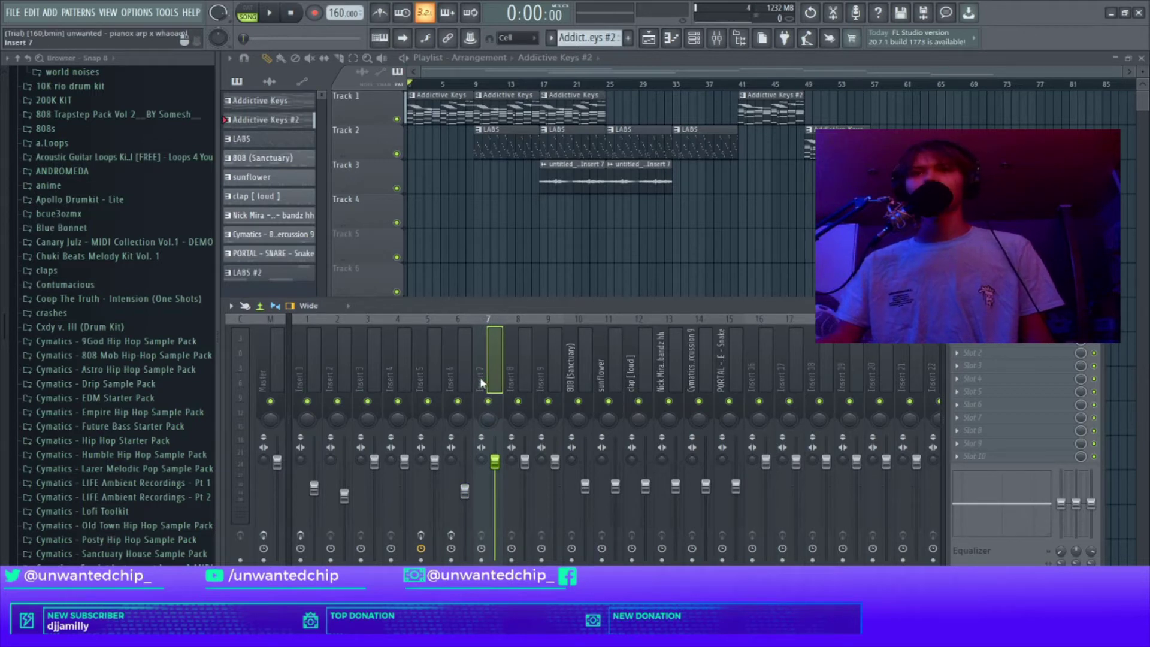
{"action": "left_click", "coordinate": [426, 374]}
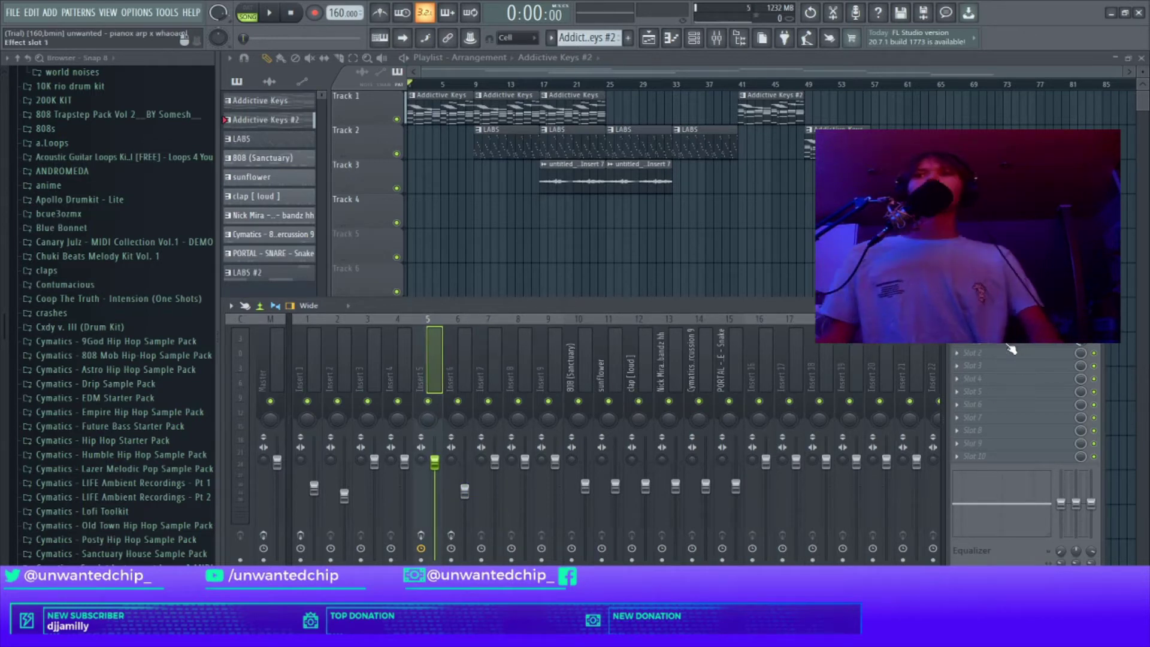
{"action": "left_click", "coordinate": [1032, 342]}
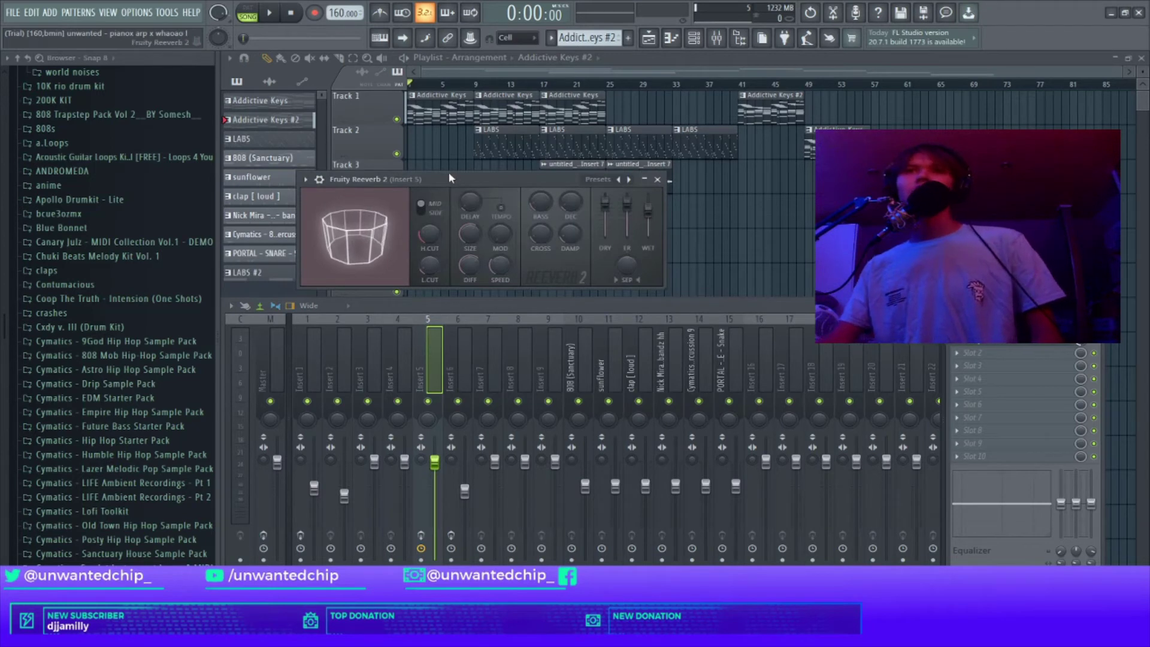
{"action": "left_click_drag", "start_coordinate": [444, 174], "coordinate": [561, 210]}
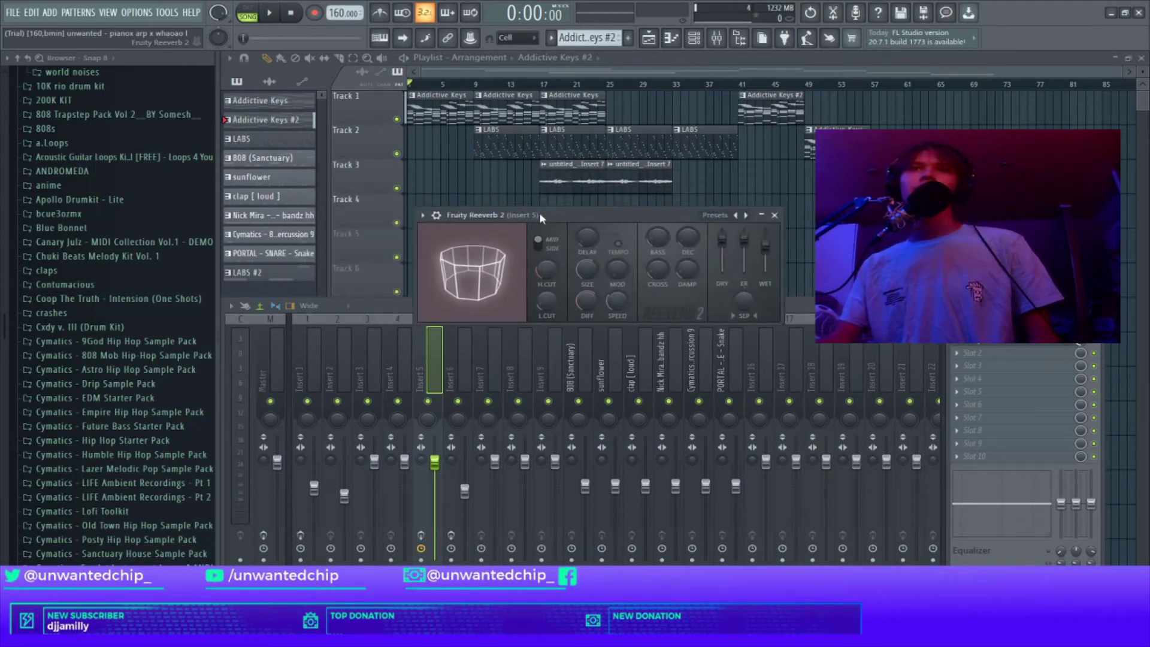
{"action": "left_click", "coordinate": [774, 215]}
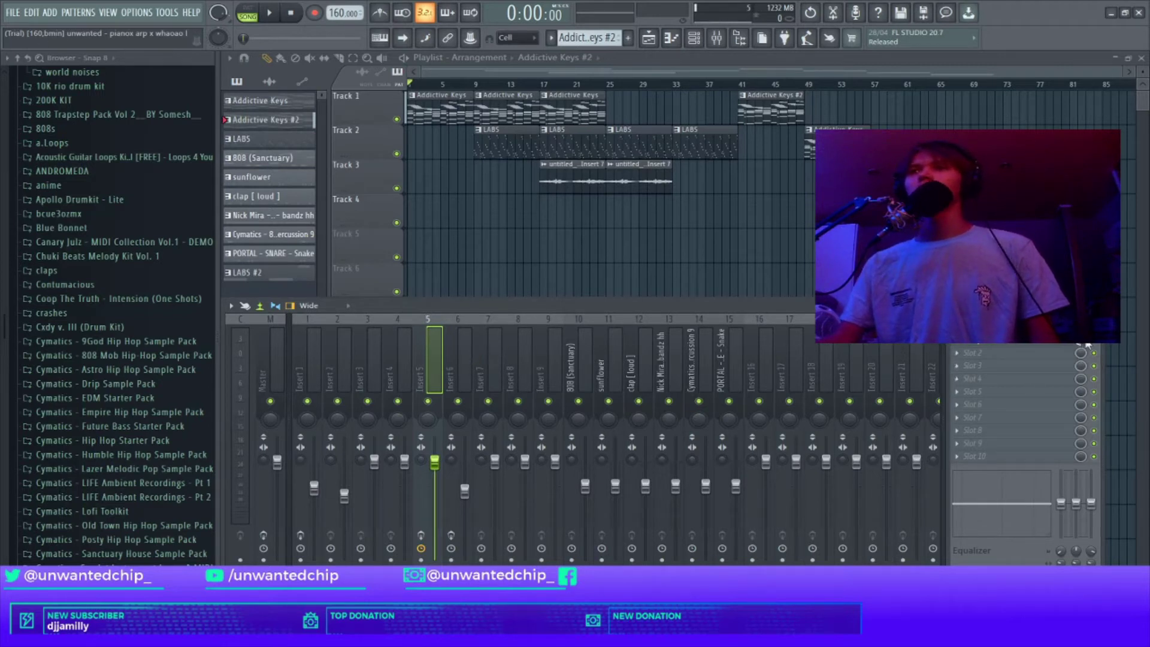
Examine the Fruity parametric EQ 2 curve and the Fruity Reeverb 2 settings on mixer Insert 6, closing both plugins.
{"action": "left_click", "coordinate": [464, 353]}
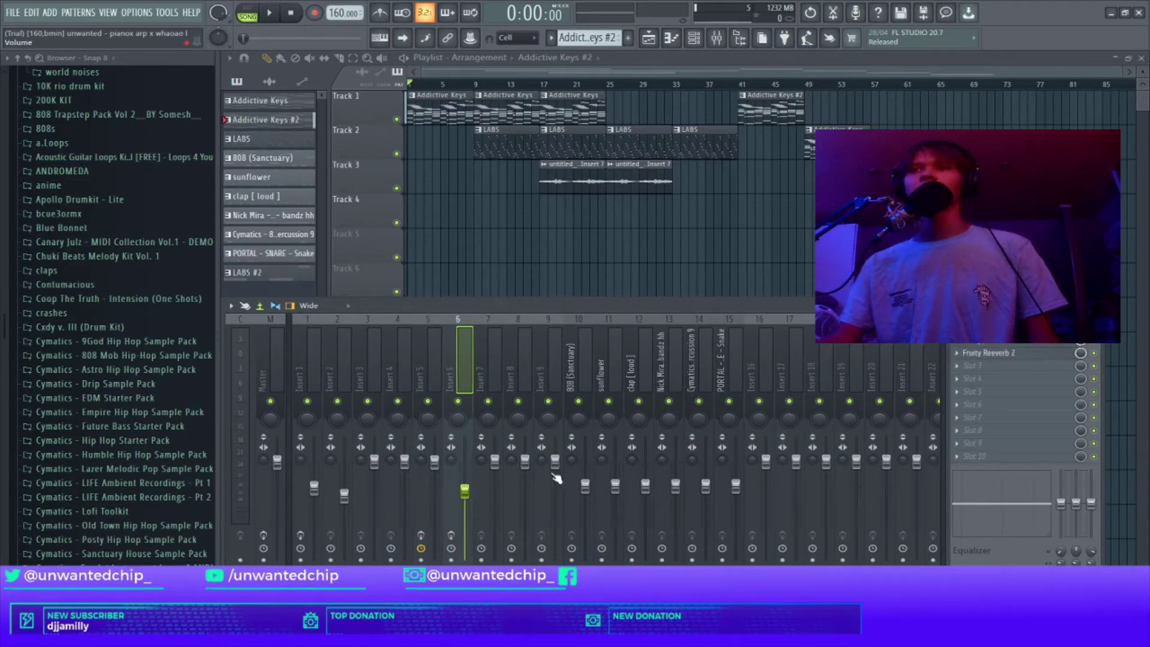
{"action": "left_click", "coordinate": [1014, 346]}
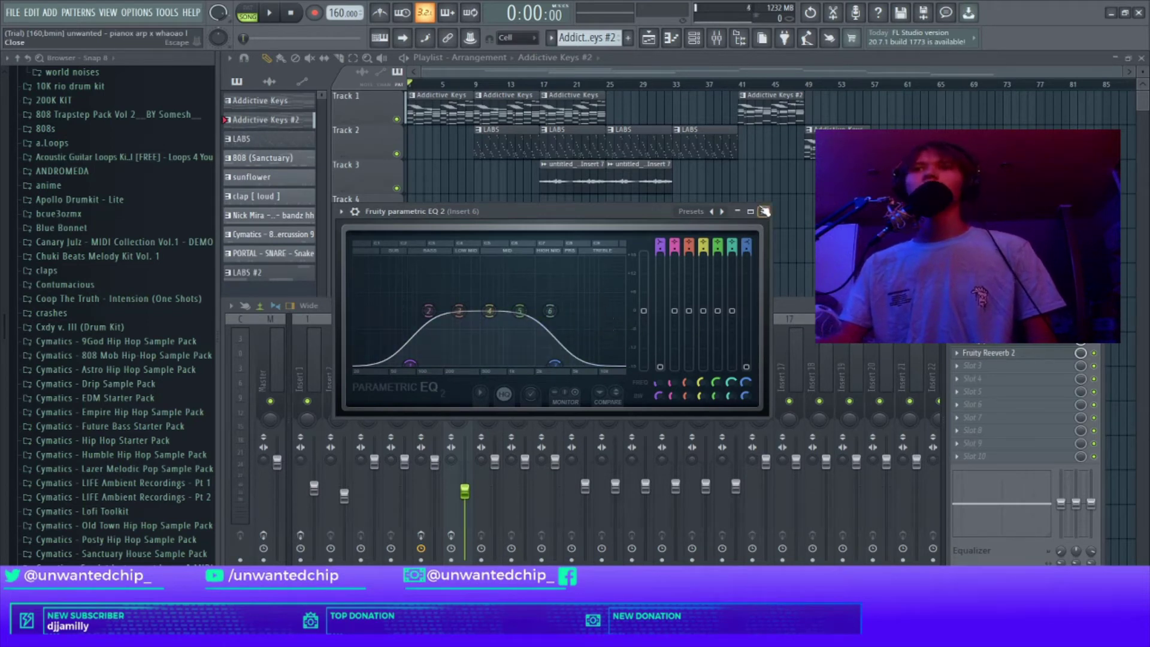
{"action": "left_click", "coordinate": [763, 211]}
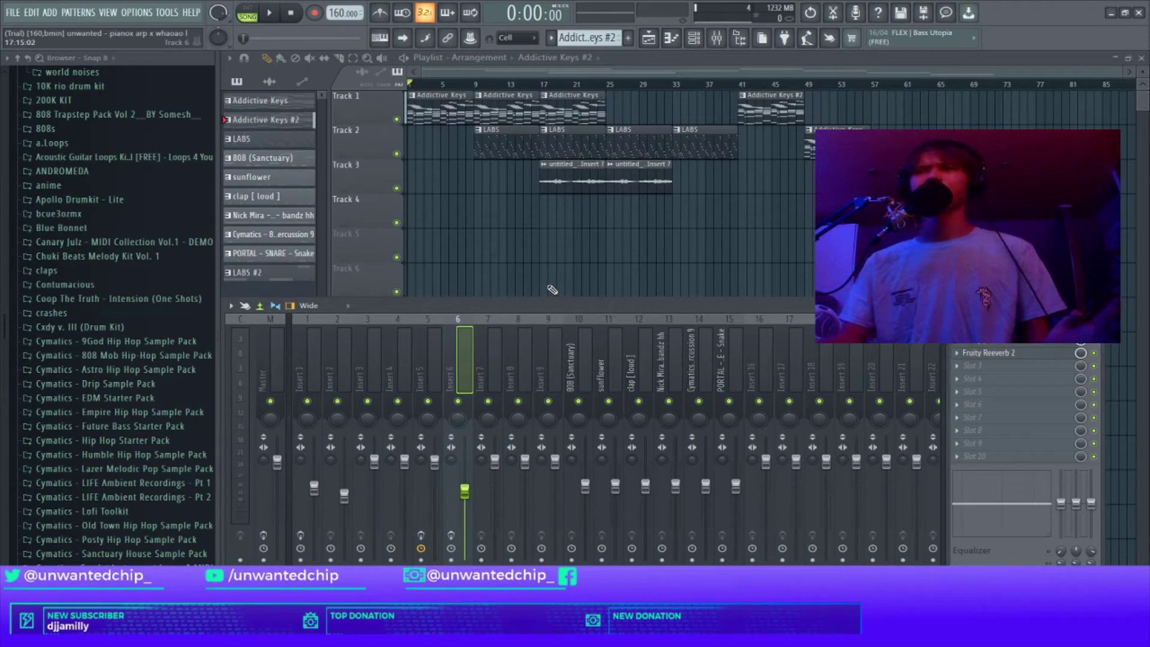
{"action": "left_click", "coordinate": [985, 352]}
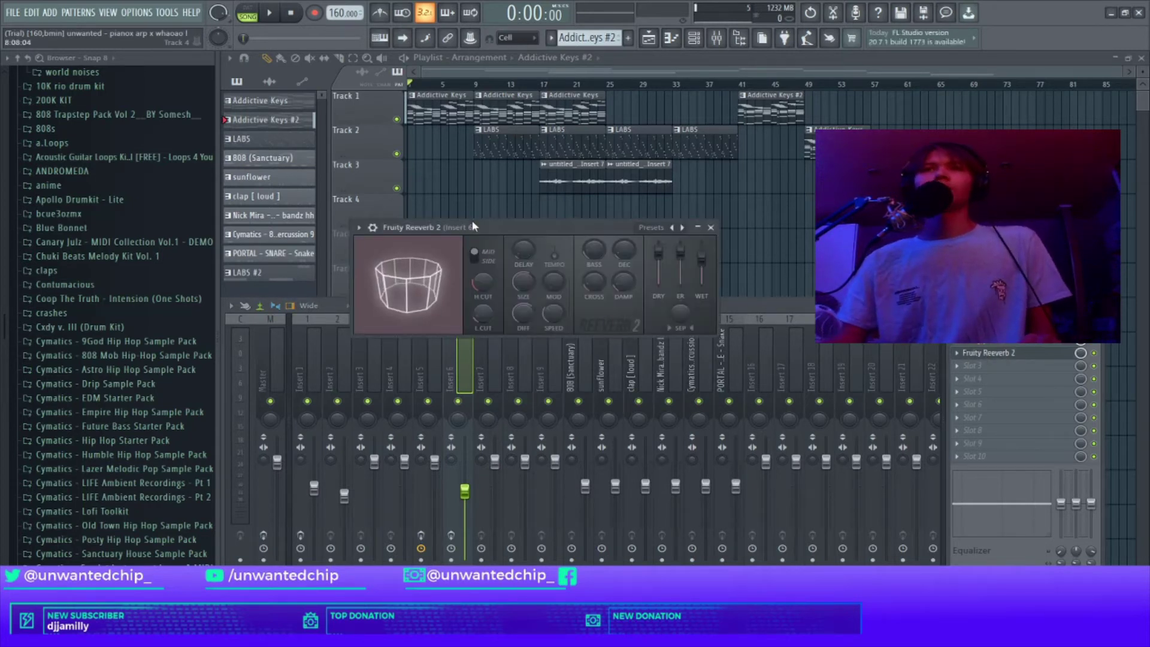
{"action": "left_click_drag", "start_coordinate": [471, 223], "coordinate": [564, 234]}
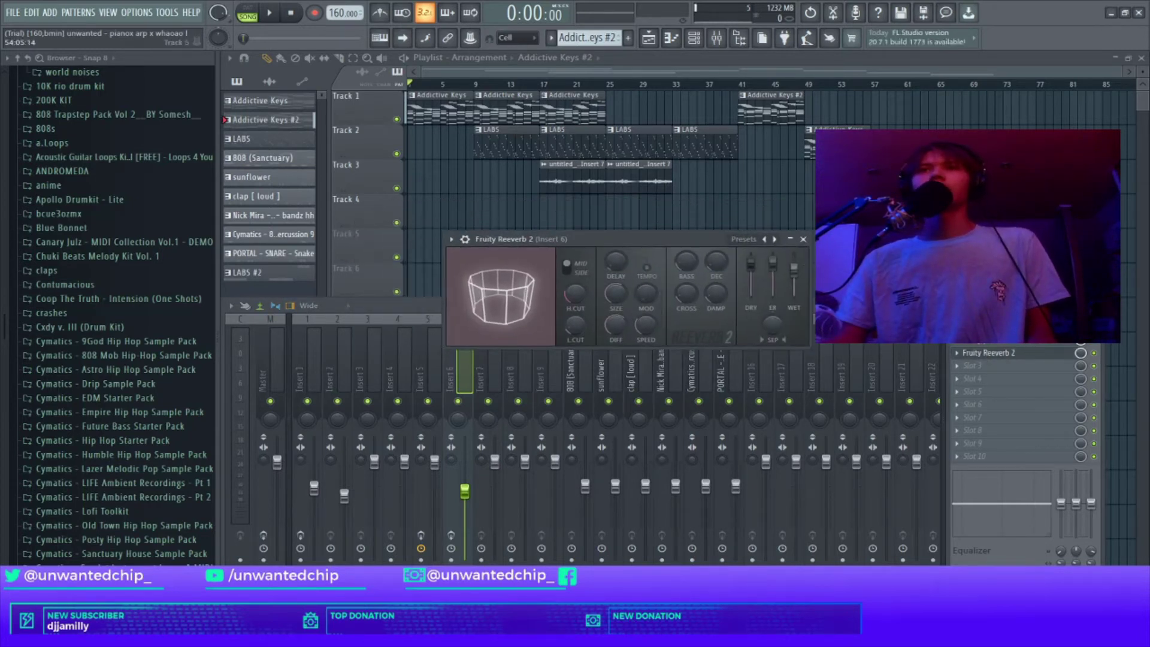
{"action": "left_click", "coordinate": [803, 239]}
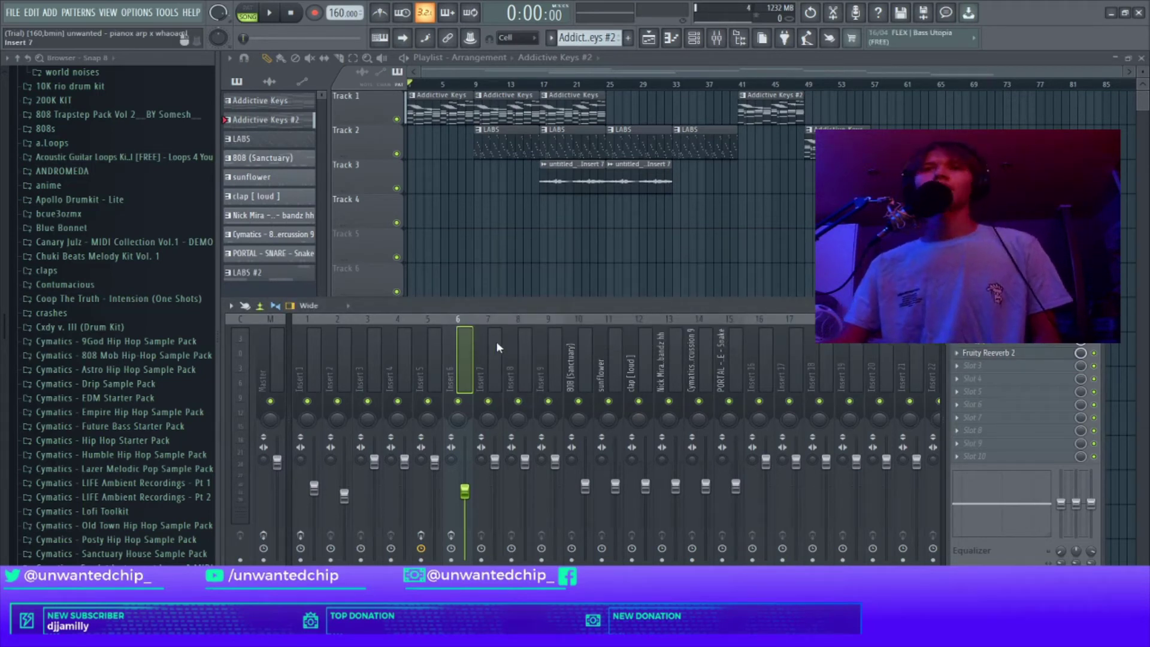
Bypass the effects on mixer Inserts 6, 5 and 1 and select Insert 7.
{"action": "left_click", "coordinate": [450, 535]}
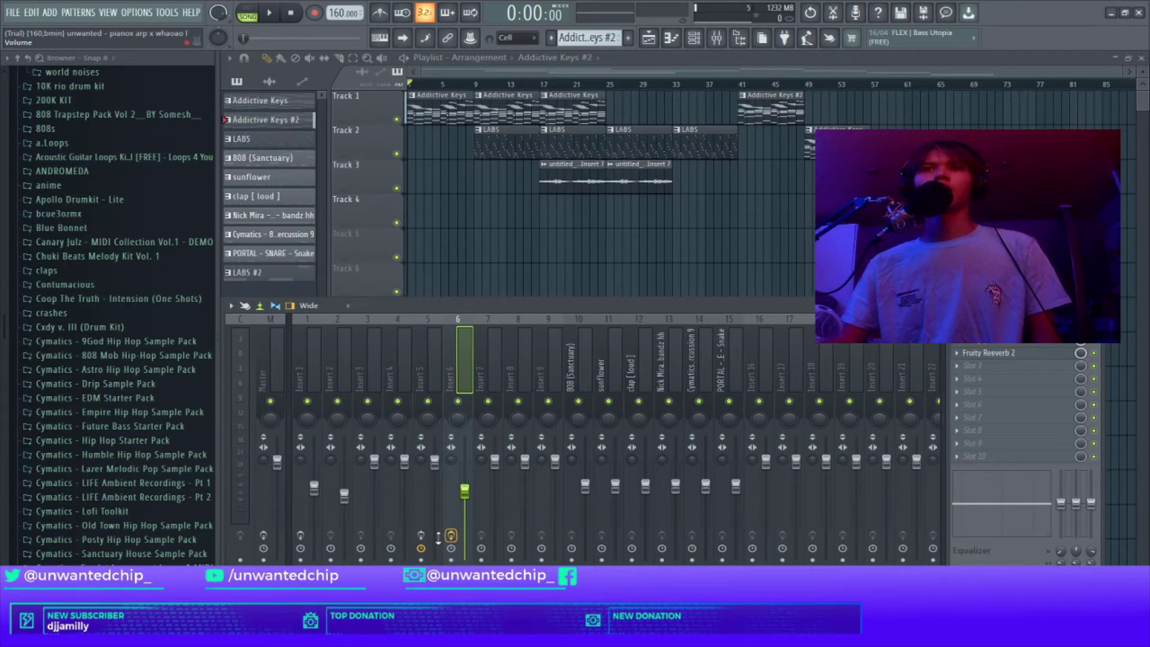
{"action": "left_click", "coordinate": [421, 535]}
{"action": "left_click", "coordinate": [300, 535]}
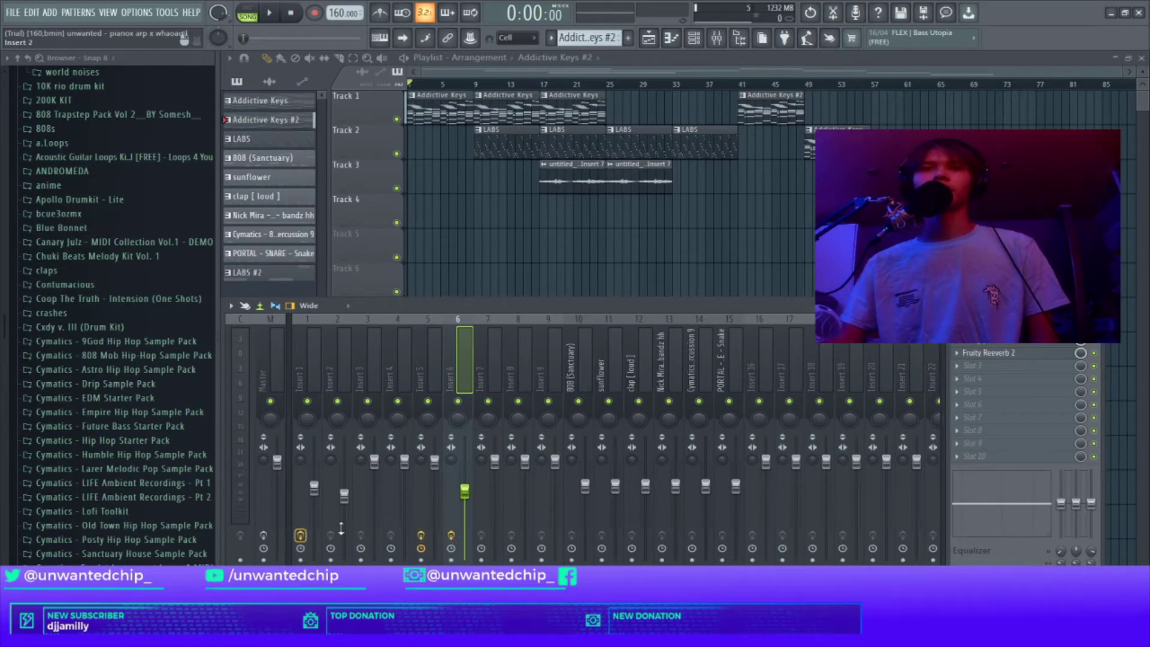
{"action": "left_click", "coordinate": [492, 366]}
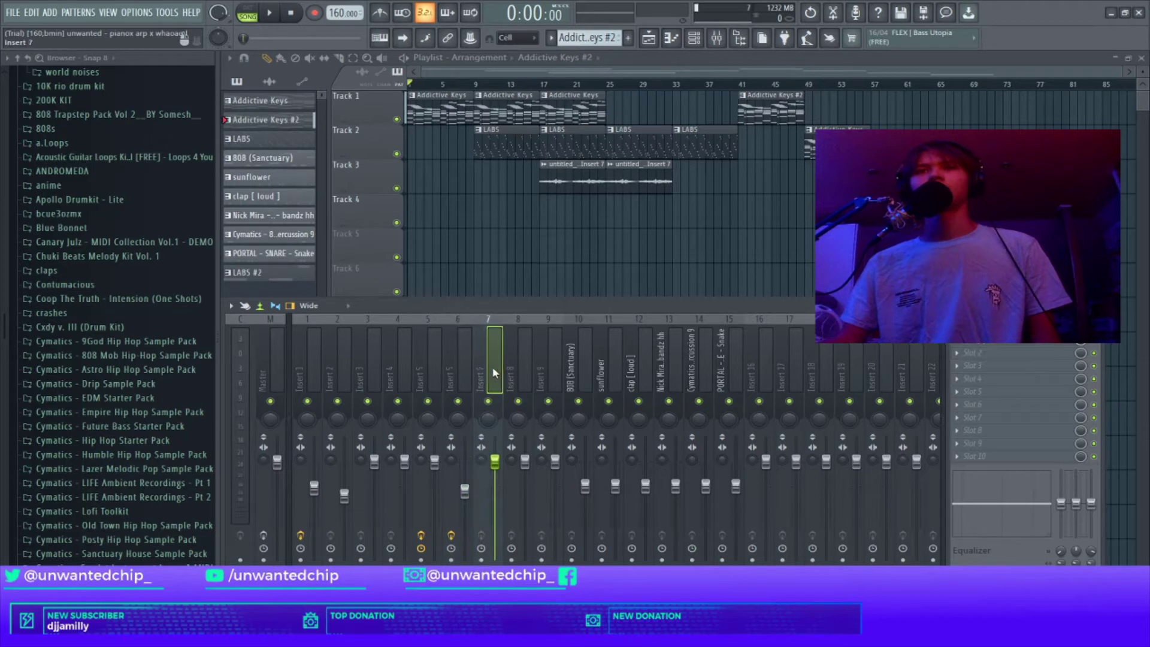
Play the playlist from bar 9, briefly solo the LABS clips on track 2, unmute all tracks and stop playback.
{"action": "left_click", "coordinate": [477, 84]}
{"action": "key", "text": "space"}
{"action": "left_click", "coordinate": [490, 139]}
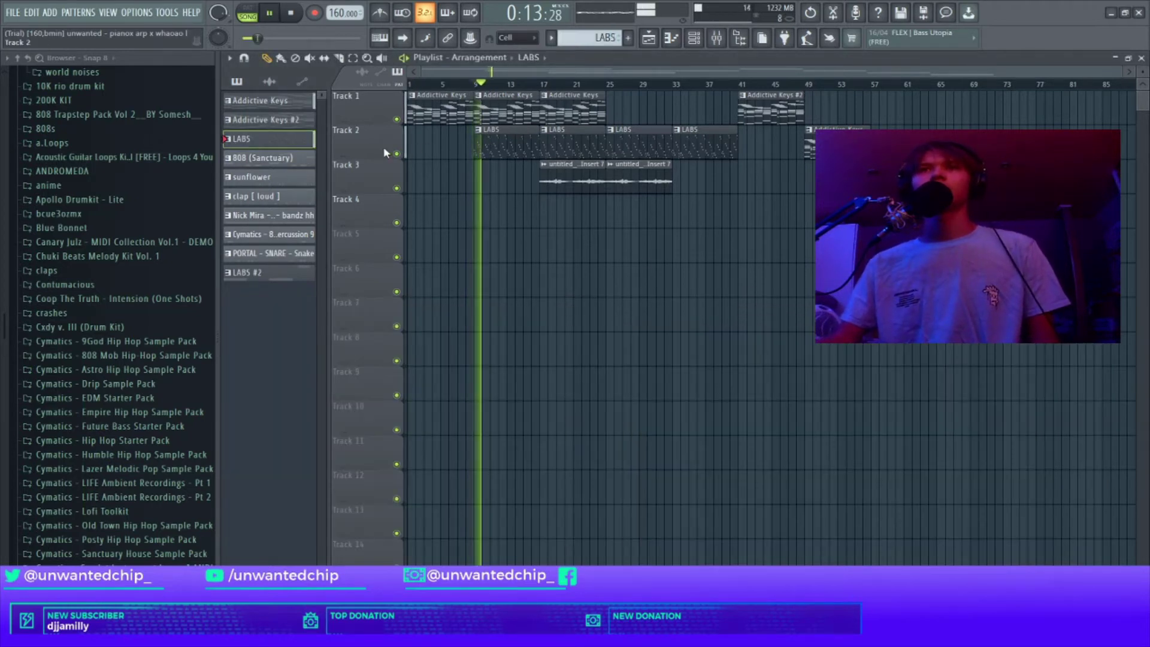
{"action": "right_click", "coordinate": [396, 154]}
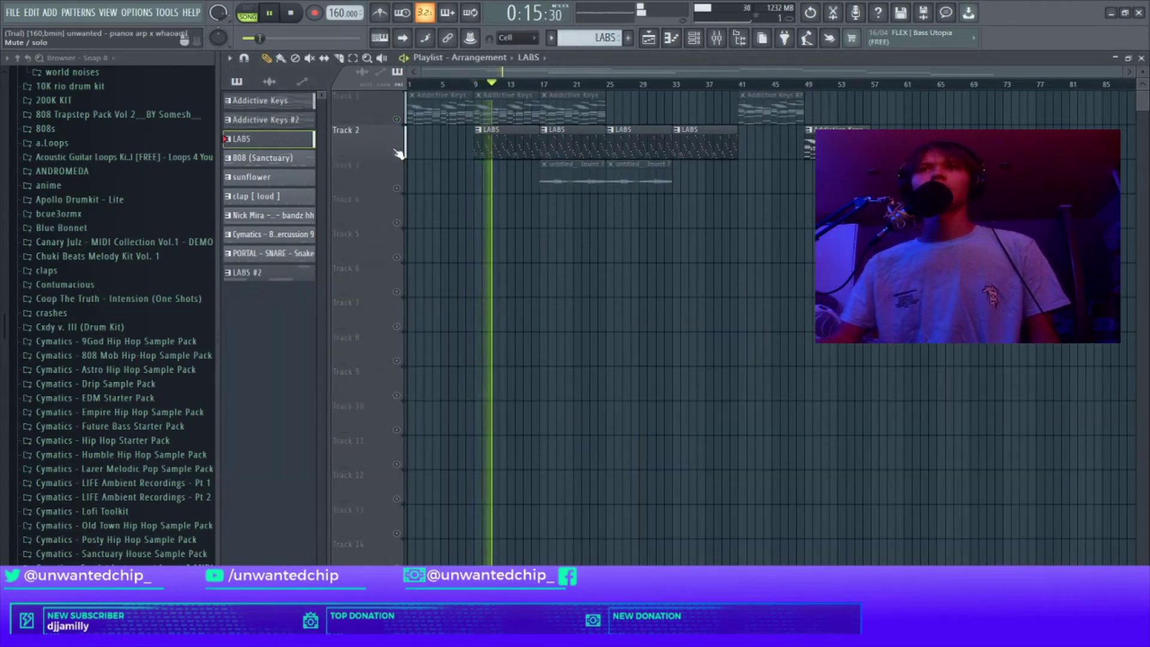
{"action": "right_click", "coordinate": [396, 153]}
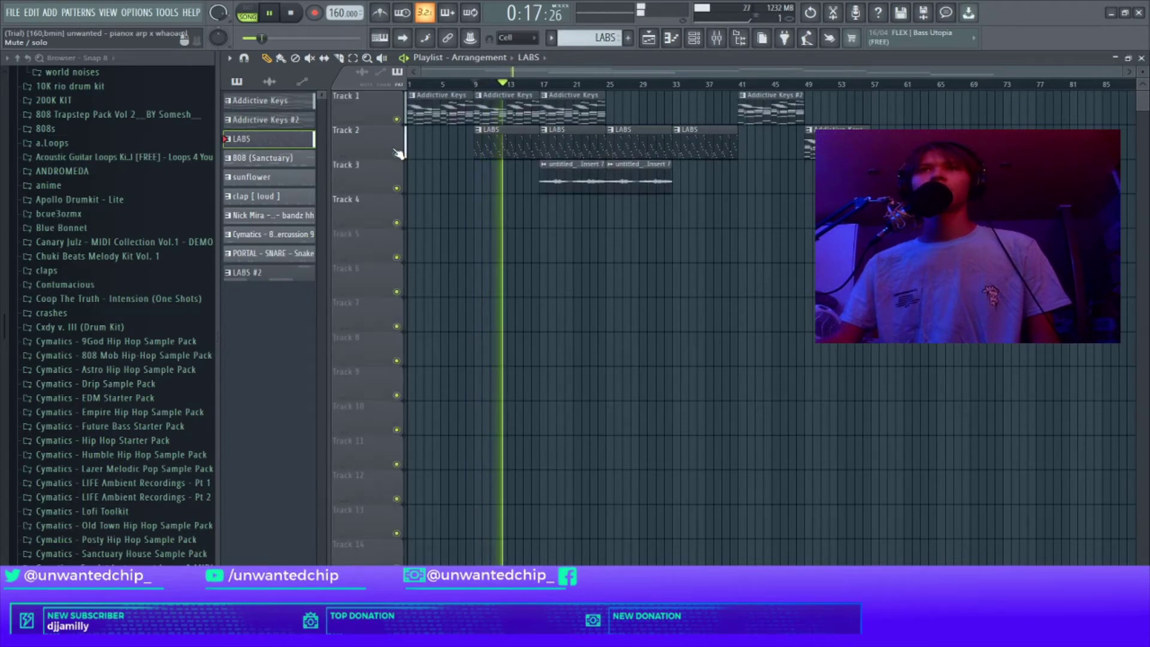
{"action": "key", "text": "space"}
Review mixer Inserts 8 and 7 and close the mixer to return to the full playlist.
{"action": "key", "text": "F9"}
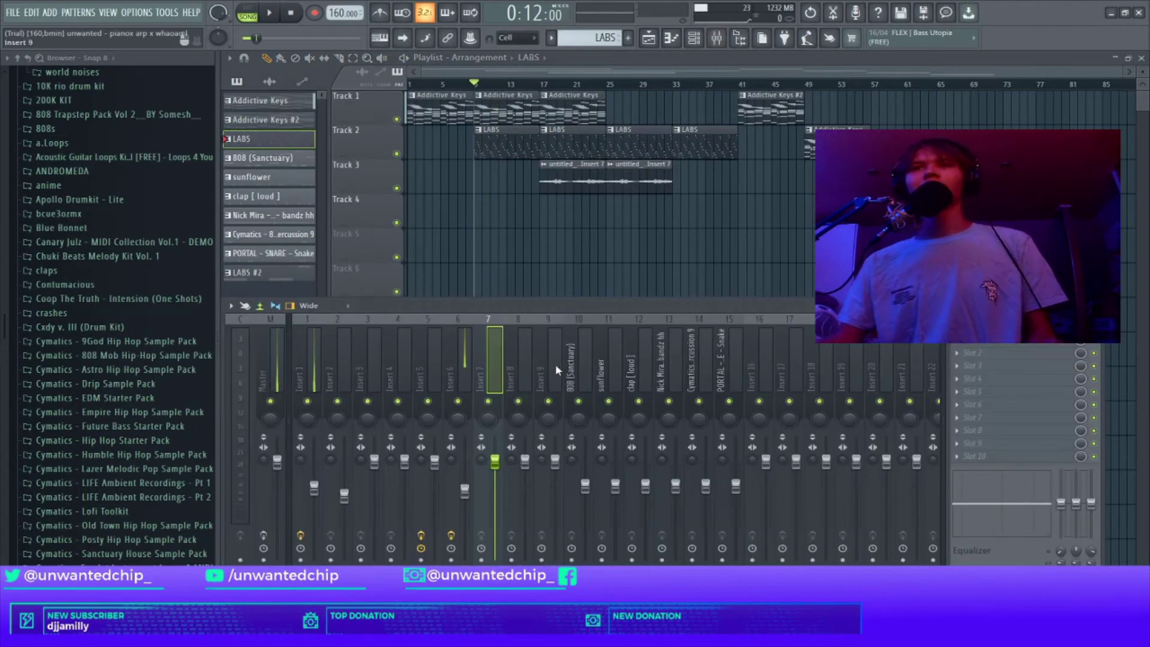
{"action": "left_click", "coordinate": [524, 369]}
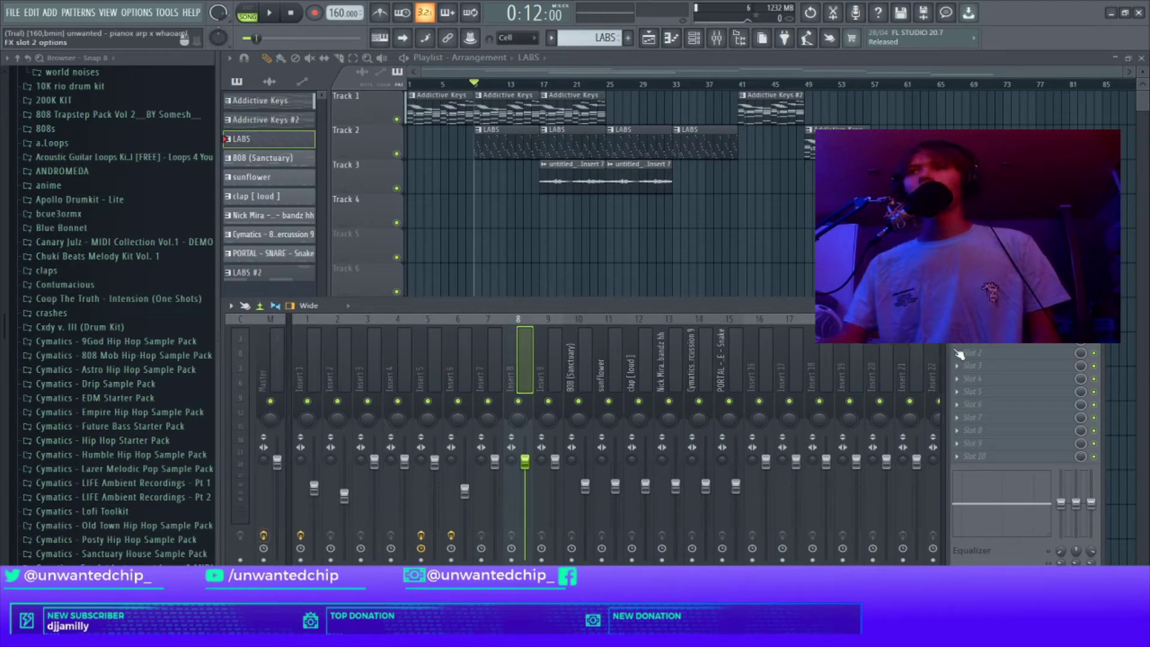
{"action": "left_click", "coordinate": [486, 361]}
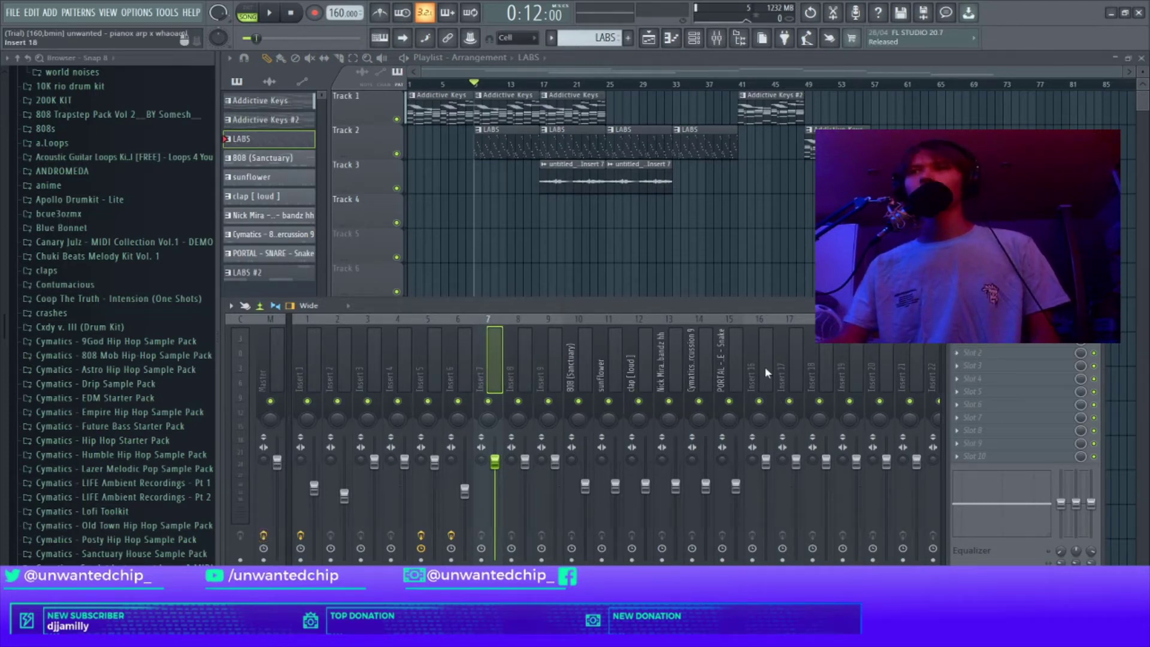
{"action": "left_click_drag", "start_coordinate": [559, 173], "coordinate": [652, 218]}
{"action": "right_click", "coordinate": [705, 237]}
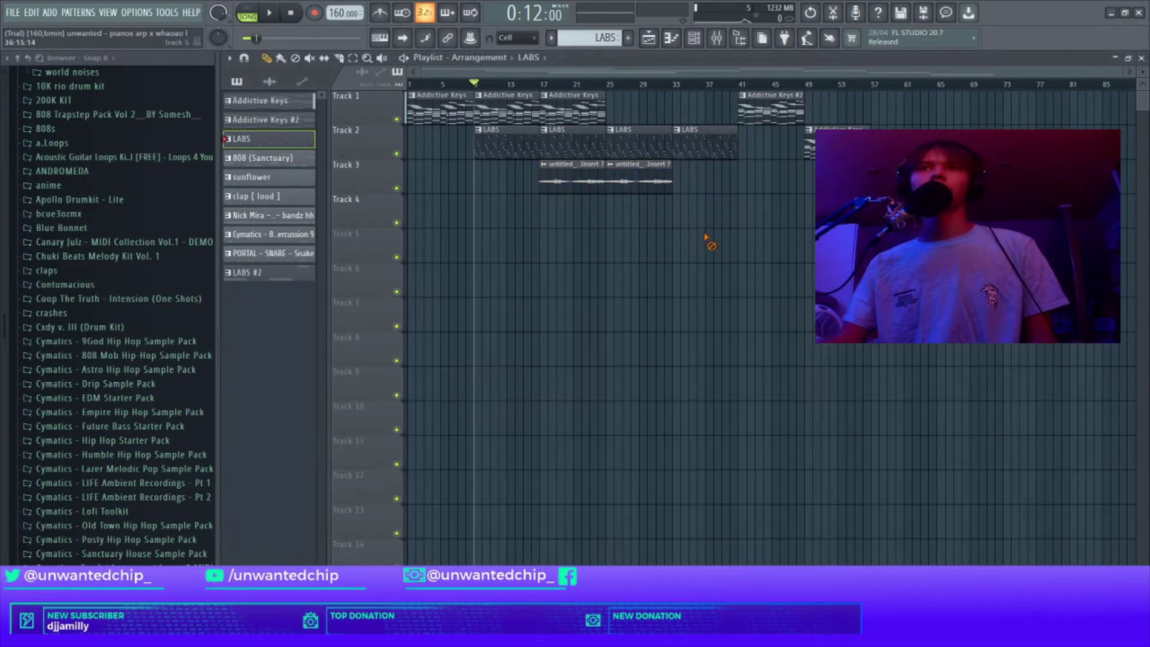
{"action": "key", "text": "F9"}
{"action": "key", "text": "F9"}
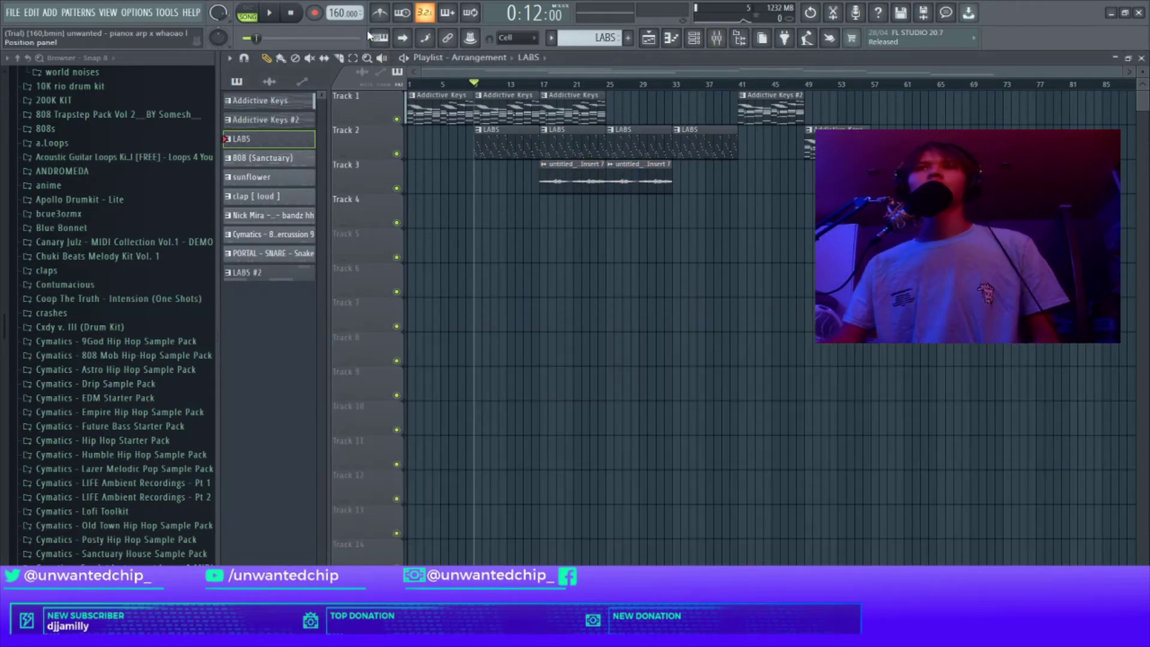
Rewind to the start, play the whole arrangement and stop playback.
{"action": "left_click", "coordinate": [299, 15]}
{"action": "key", "text": "space"}
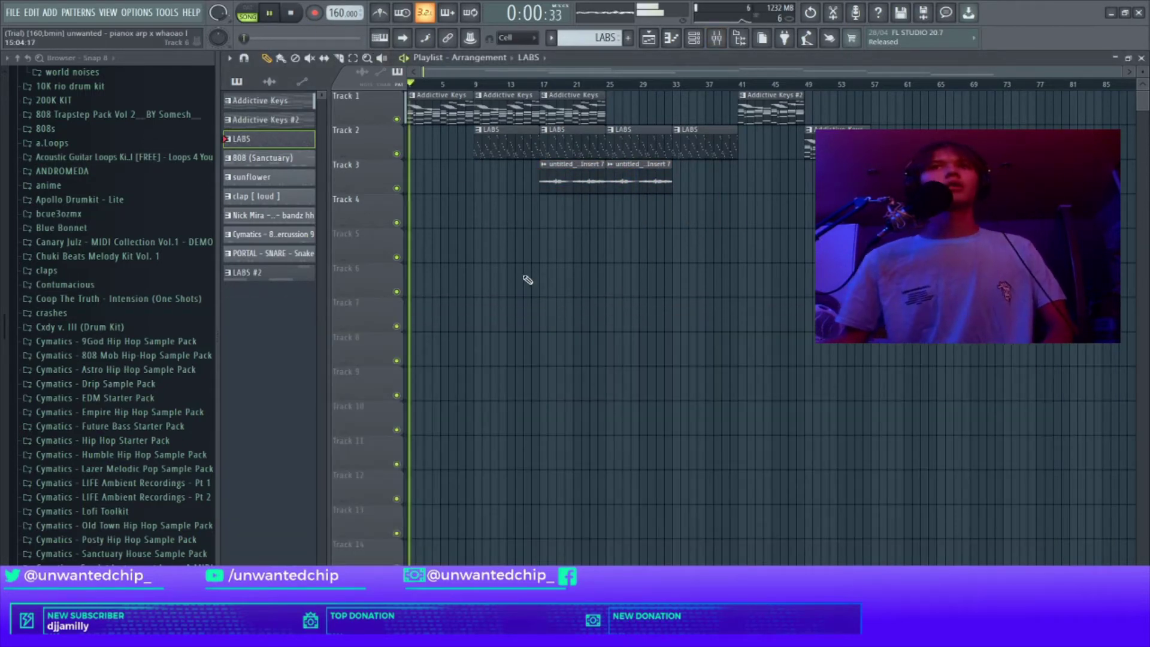
{"action": "key", "text": "space"}
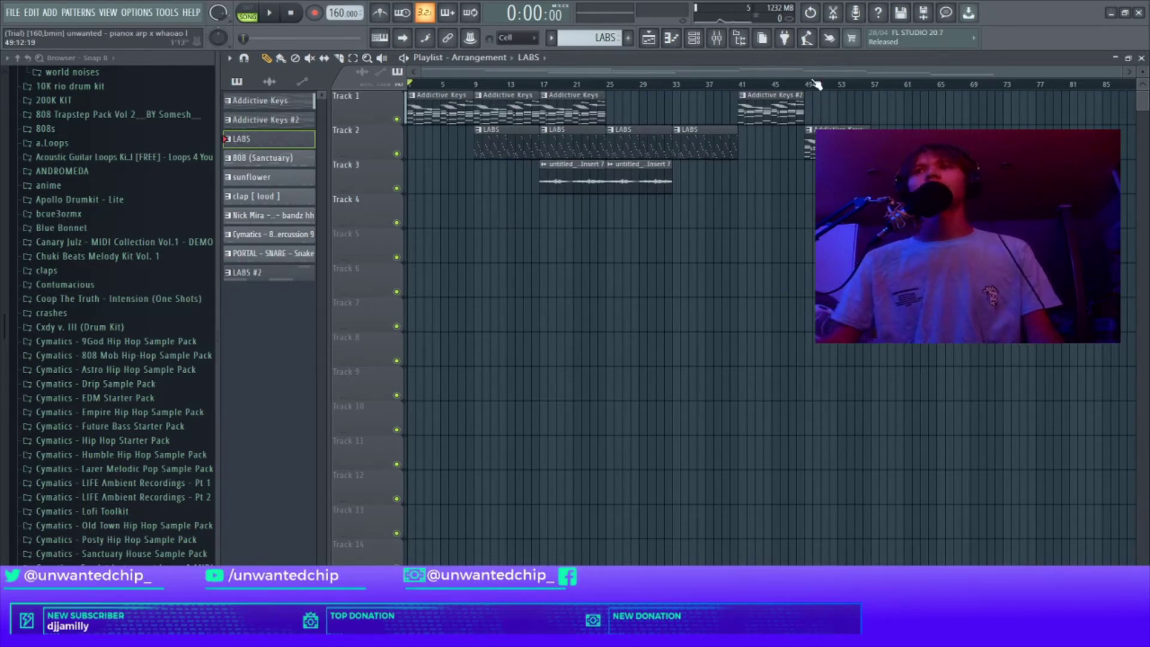
Mark bars 1 to 48 of the playlist as the time selection and deselect the clips inside it.
{"action": "left_click_drag", "start_coordinate": [809, 85], "coordinate": [409, 84]}
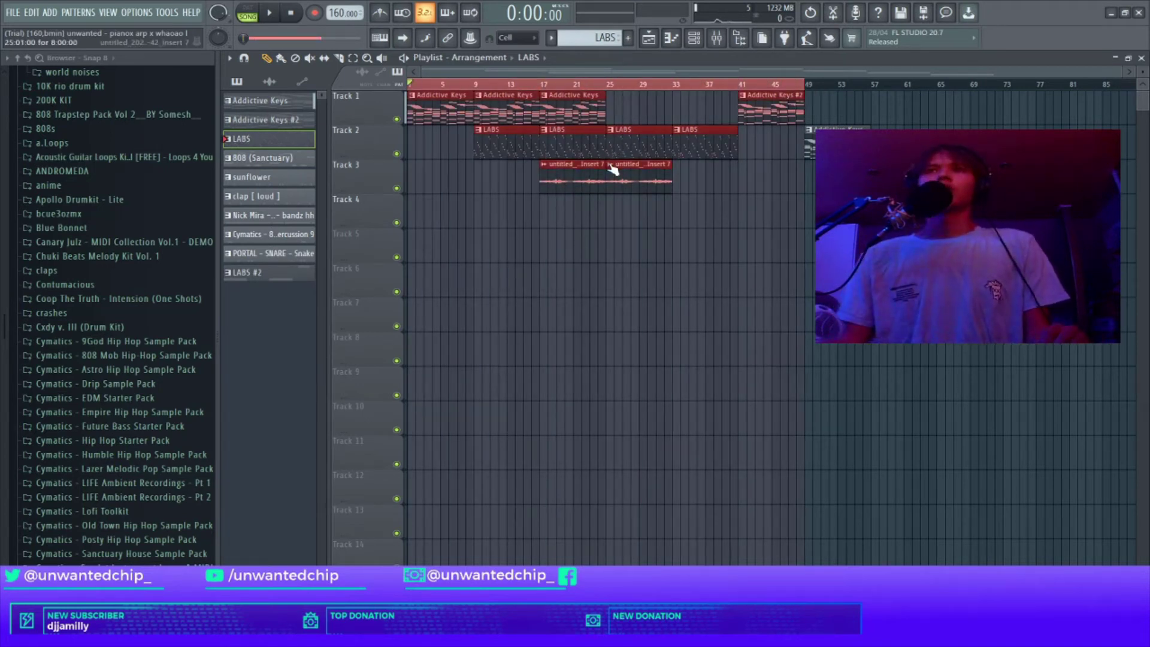
{"action": "left_click", "coordinate": [753, 217]}
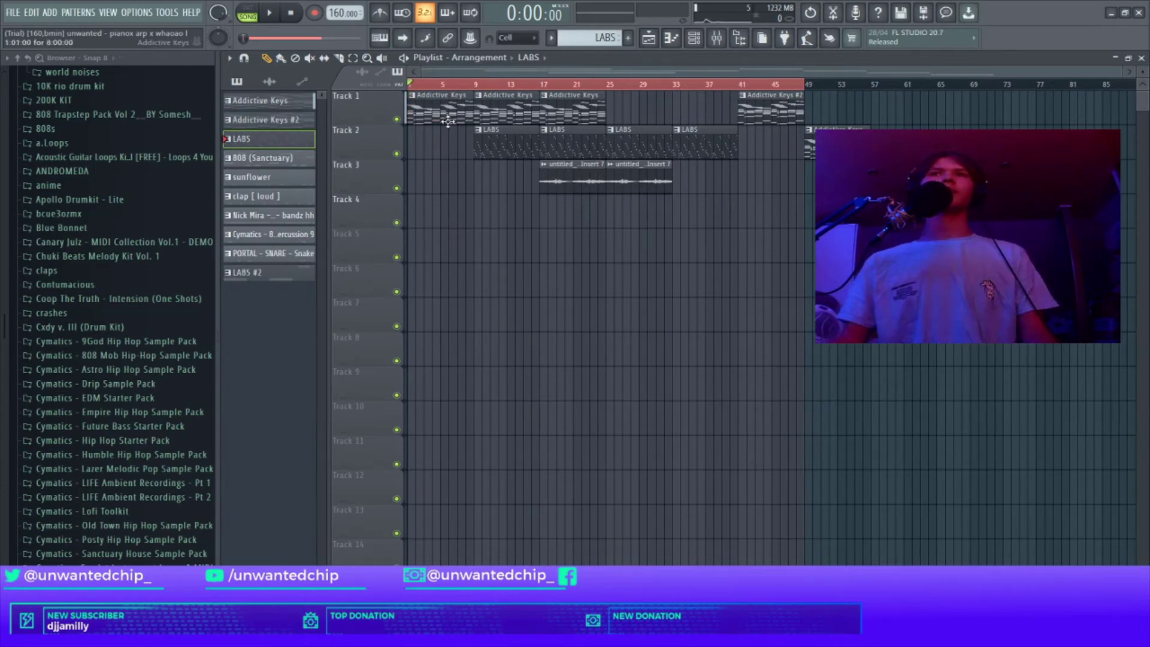
Highlight the Addictive Keys clips on track 1 at bars 1 and 9 in turn, clearing the clip selection each time.
{"action": "left_click_drag", "start_coordinate": [448, 122], "coordinate": [392, 134]}
{"action": "left_click", "coordinate": [462, 214], "text": "ctrl"}
{"action": "mouse_move", "coordinate": [513, 114]}
{"action": "left_mouse_down"}
{"action": "mouse_move", "coordinate": [516, 164]}
{"action": "mouse_move", "coordinate": [465, 204]}
{"action": "mouse_move", "coordinate": [503, 211]}
{"action": "mouse_move", "coordinate": [510, 112]}
{"action": "left_mouse_up"}
{"action": "left_click_drag", "start_coordinate": [517, 213], "coordinate": [504, 118]}
{"action": "left_click", "coordinate": [484, 231], "text": "ctrl"}
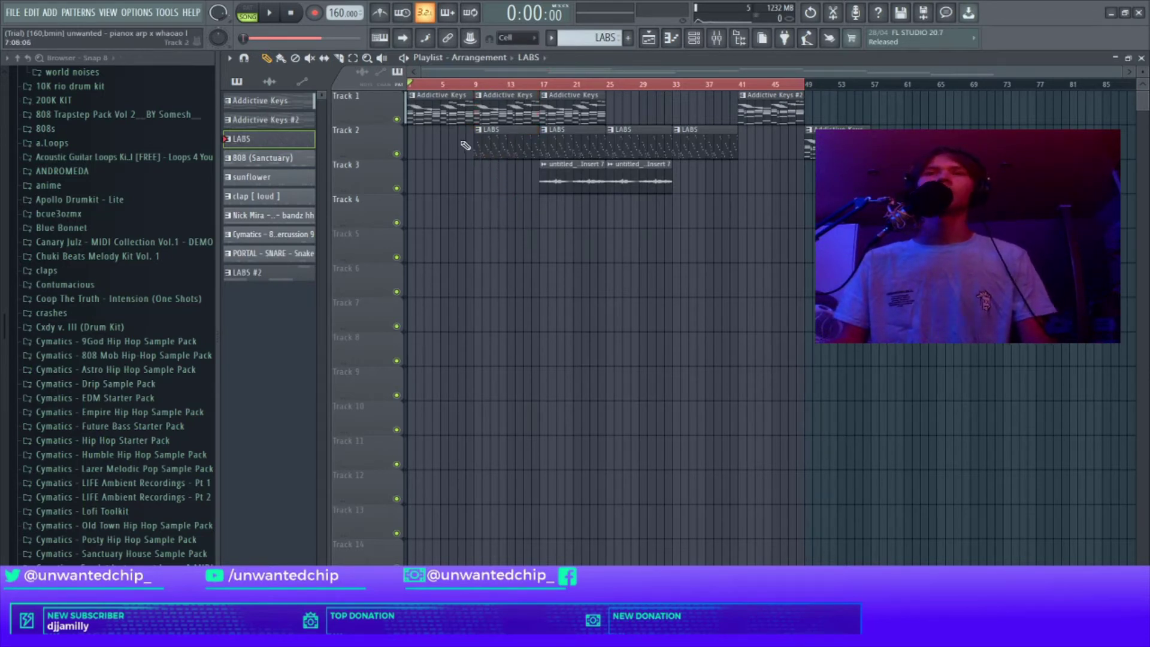
Highlight the clips at bar 1 and across bars 17 to 32 in turn, and clear the playlist's time selection.
{"action": "left_click_drag", "start_coordinate": [430, 94], "coordinate": [448, 164]}
{"action": "left_click", "coordinate": [453, 227], "text": "ctrl"}
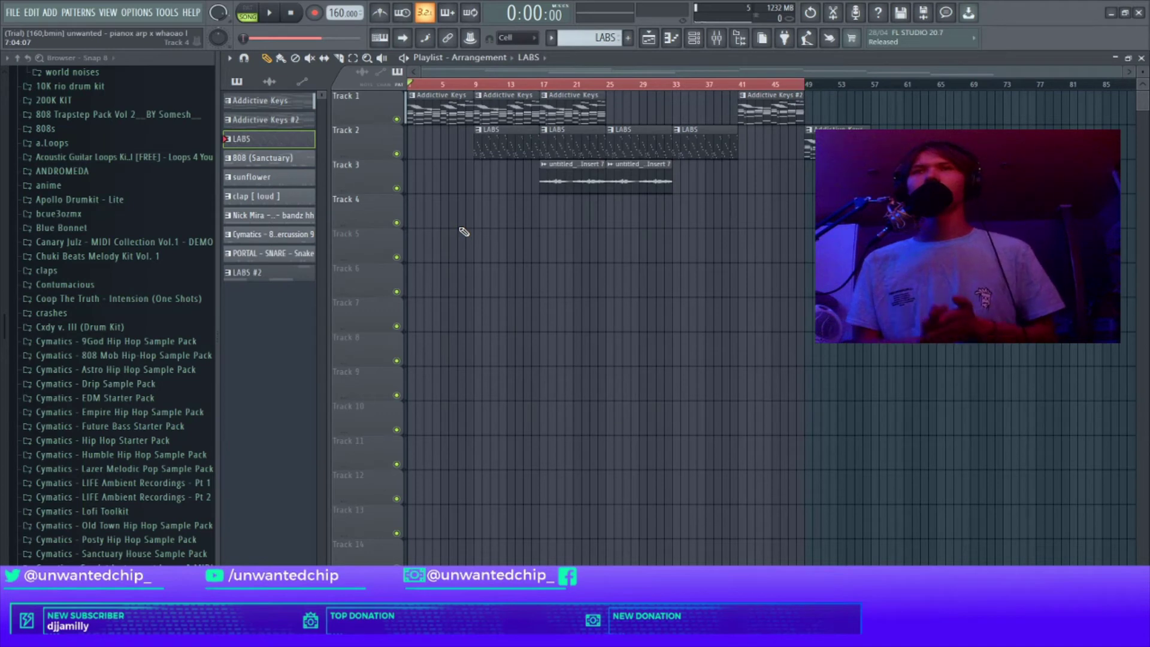
{"action": "left_click_drag", "start_coordinate": [540, 105], "coordinate": [671, 260]}
{"action": "left_click", "coordinate": [674, 261], "text": "ctrl"}
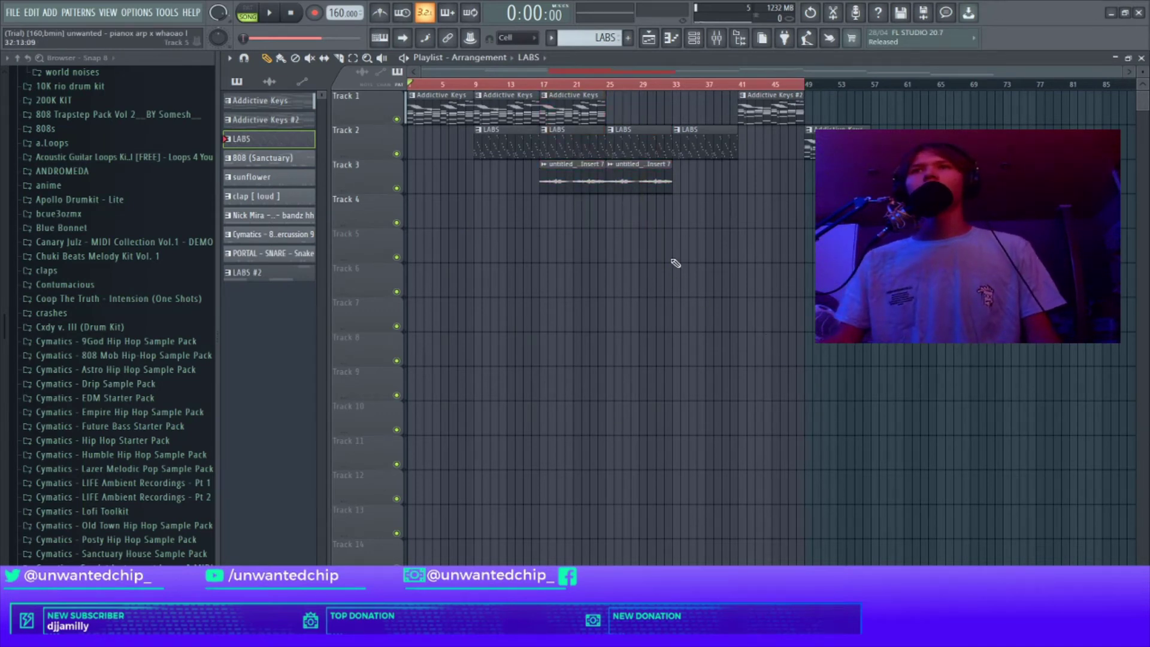
{"action": "left_click", "coordinate": [440, 88]}
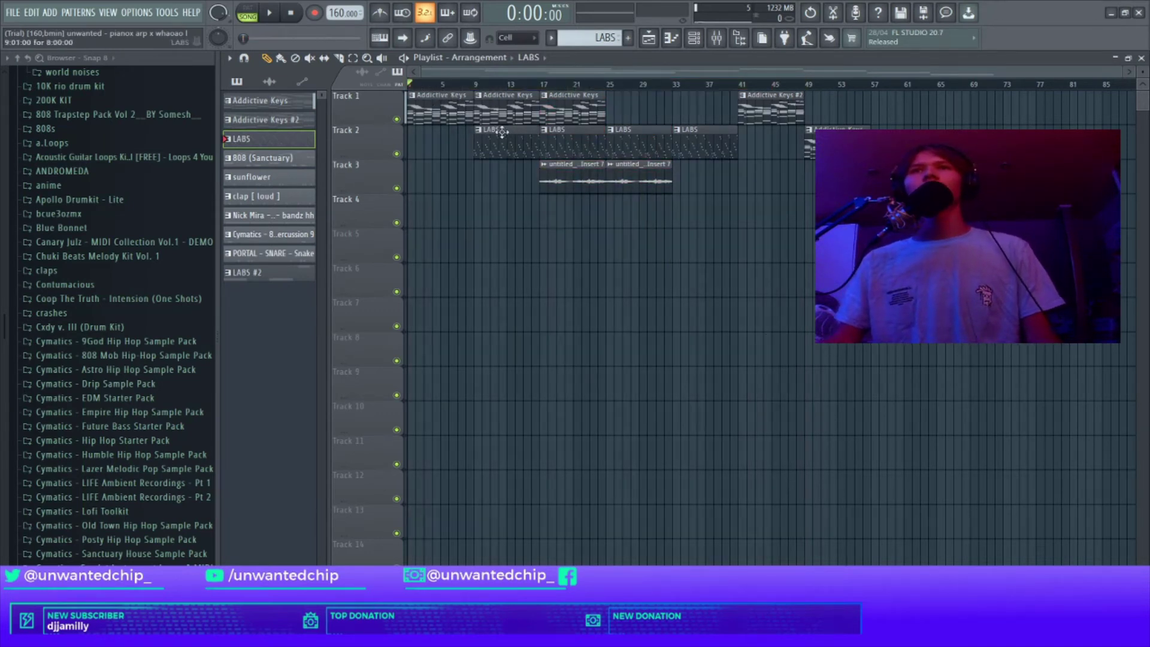
Highlight the clip sections starting at bars 1, 9 and 17 in turn and clear the clip selection.
{"action": "left_click_drag", "start_coordinate": [433, 109], "coordinate": [444, 167]}
{"action": "left_click", "coordinate": [445, 167], "text": "ctrl"}
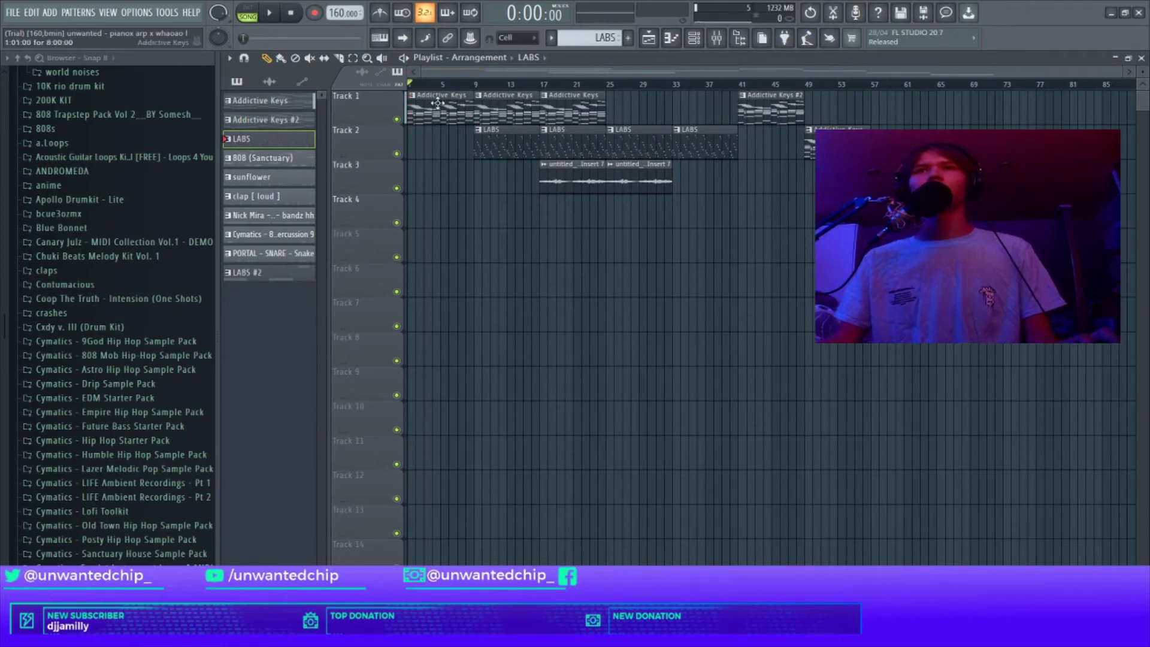
{"action": "left_click_drag", "start_coordinate": [438, 108], "coordinate": [449, 143]}
{"action": "left_click_drag", "start_coordinate": [507, 113], "coordinate": [512, 173]}
{"action": "left_click_drag", "start_coordinate": [566, 117], "coordinate": [573, 222]}
{"action": "left_click", "coordinate": [573, 221], "text": "ctrl"}
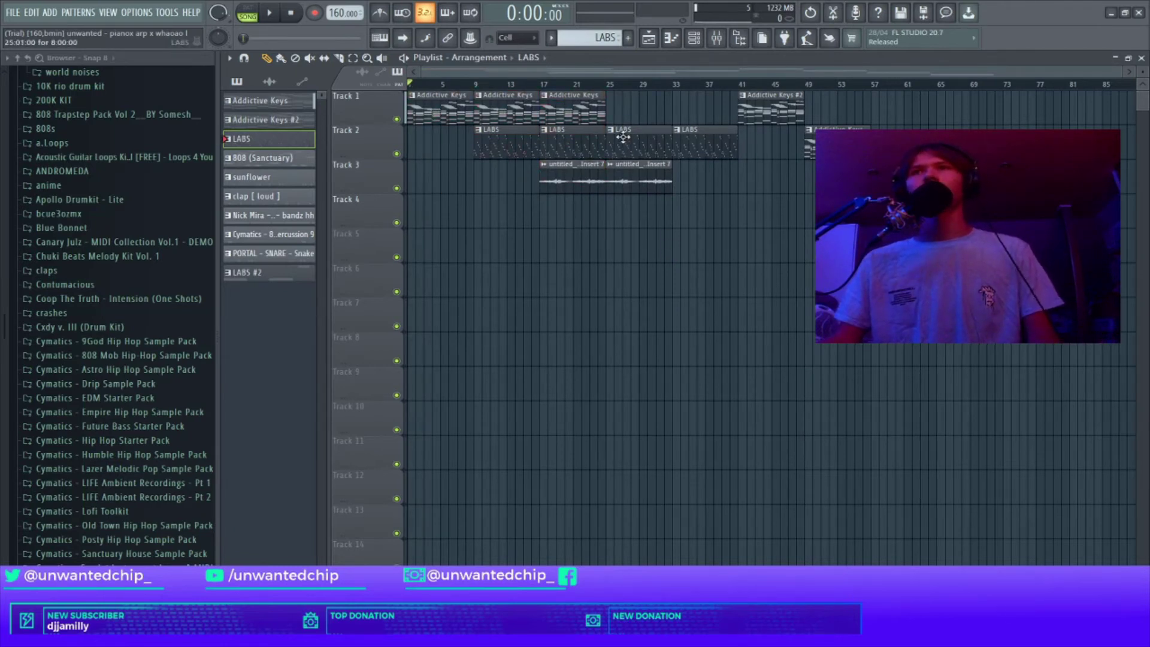
Highlight the sections at bars 25 and 33 and the Addictive Keys #2 clip at bar 41, clearing the selection at the end.
{"action": "left_click_drag", "start_coordinate": [633, 141], "coordinate": [658, 221]}
{"action": "left_click_drag", "start_coordinate": [712, 111], "coordinate": [715, 150]}
{"action": "left_click_drag", "start_coordinate": [778, 112], "coordinate": [794, 182]}
{"action": "left_click", "coordinate": [795, 183], "text": "ctrl"}
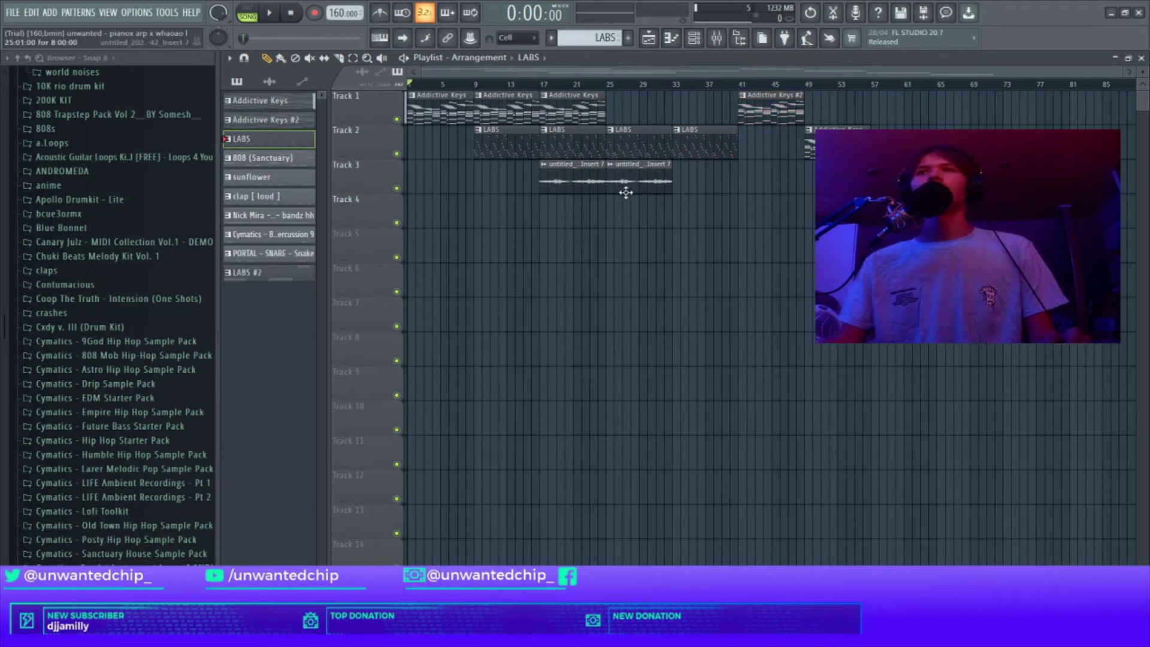
{"action": "left_click_drag", "start_coordinate": [436, 85], "coordinate": [571, 199]}
{"action": "left_click", "coordinate": [642, 226], "text": "ctrl"}
{"action": "left_click_drag", "start_coordinate": [647, 138], "coordinate": [838, 288]}
{"action": "left_click", "coordinate": [777, 271], "text": "ctrl"}
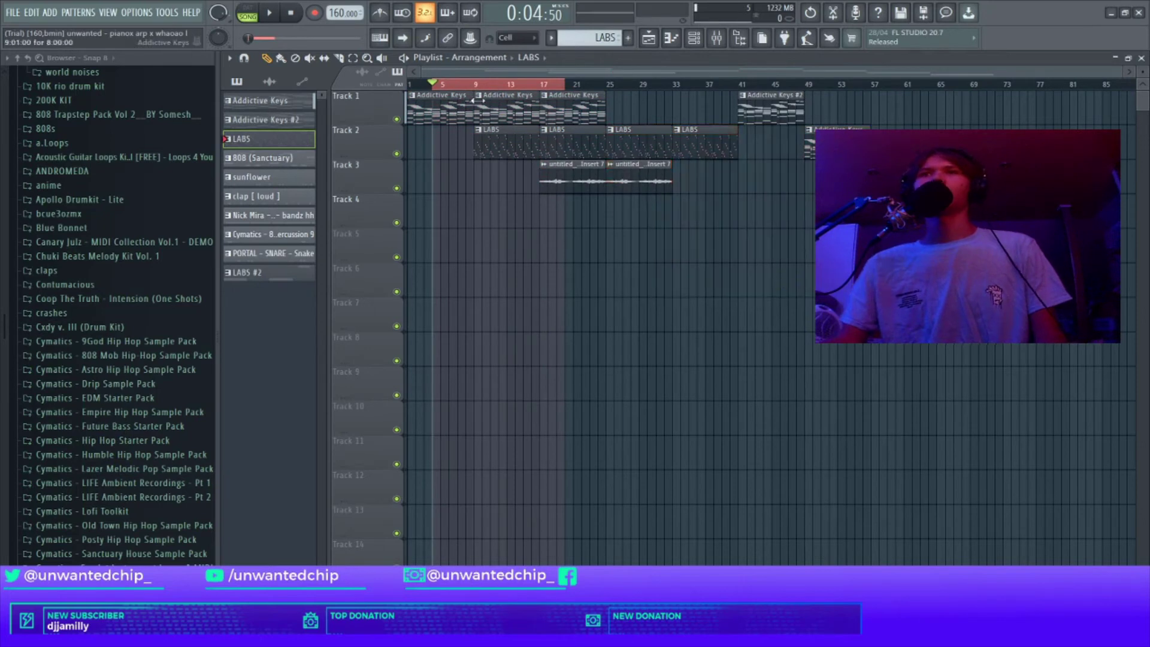
{"action": "left_click", "coordinate": [483, 85], "text": "ctrl"}
{"action": "left_click", "coordinate": [290, 13]}
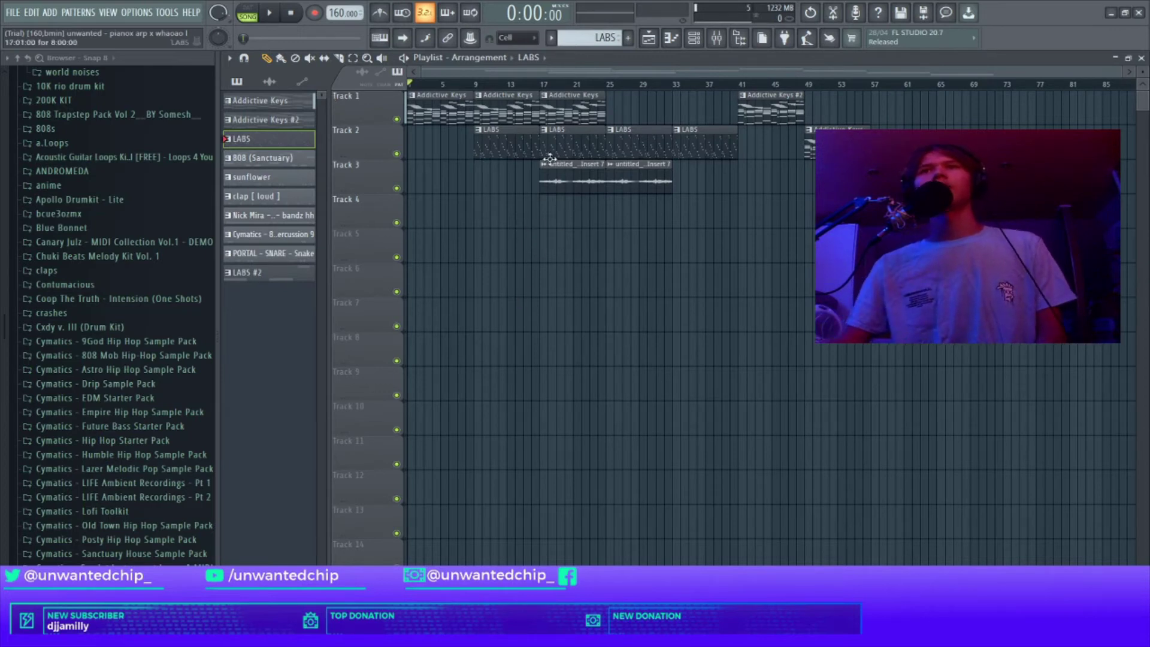
Highlight the clips section by section from bar 17 to bar 41, finishing with the LABS and audio clips on tracks 2 and 3.
{"action": "left_click_drag", "start_coordinate": [561, 94], "coordinate": [592, 245]}
{"action": "left_click", "coordinate": [592, 246], "text": "ctrl"}
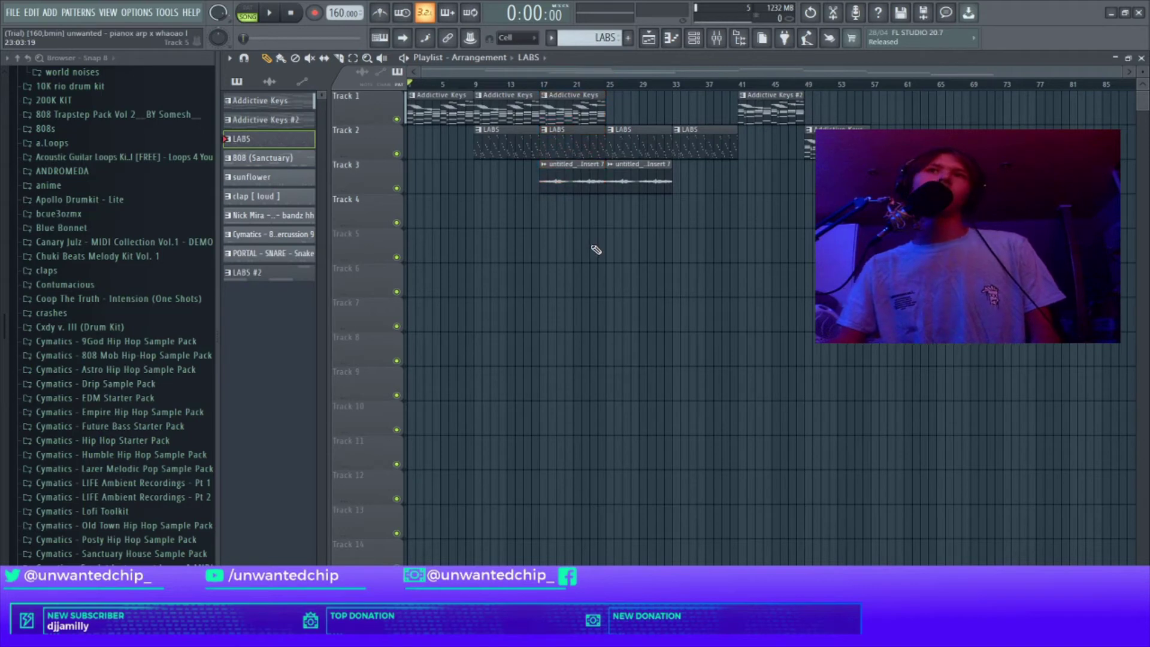
{"action": "left_click_drag", "start_coordinate": [624, 124], "coordinate": [642, 191]}
{"action": "left_click", "coordinate": [665, 230], "text": "ctrl"}
{"action": "left_click_drag", "start_coordinate": [688, 139], "coordinate": [726, 213]}
{"action": "left_click", "coordinate": [748, 224], "text": "ctrl"}
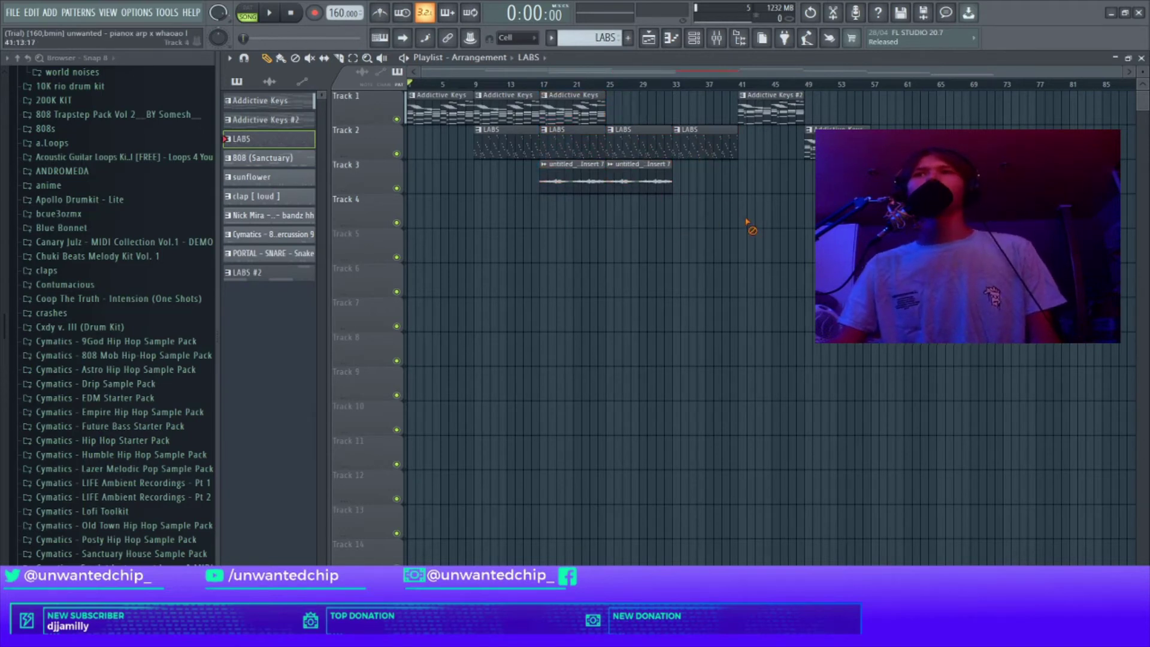
{"action": "left_click_drag", "start_coordinate": [767, 132], "coordinate": [813, 142]}
{"action": "left_click", "coordinate": [778, 174], "text": "ctrl"}
{"action": "left_click_drag", "start_coordinate": [691, 141], "coordinate": [525, 200]}
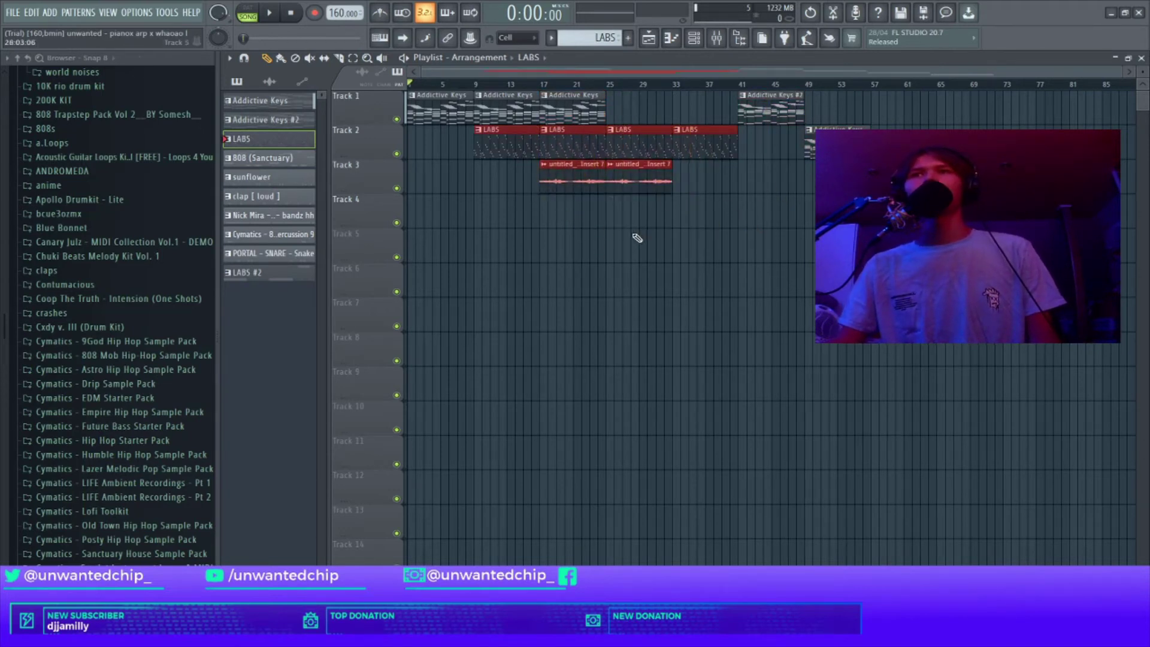
{"action": "left_click", "coordinate": [636, 236], "text": "ctrl"}
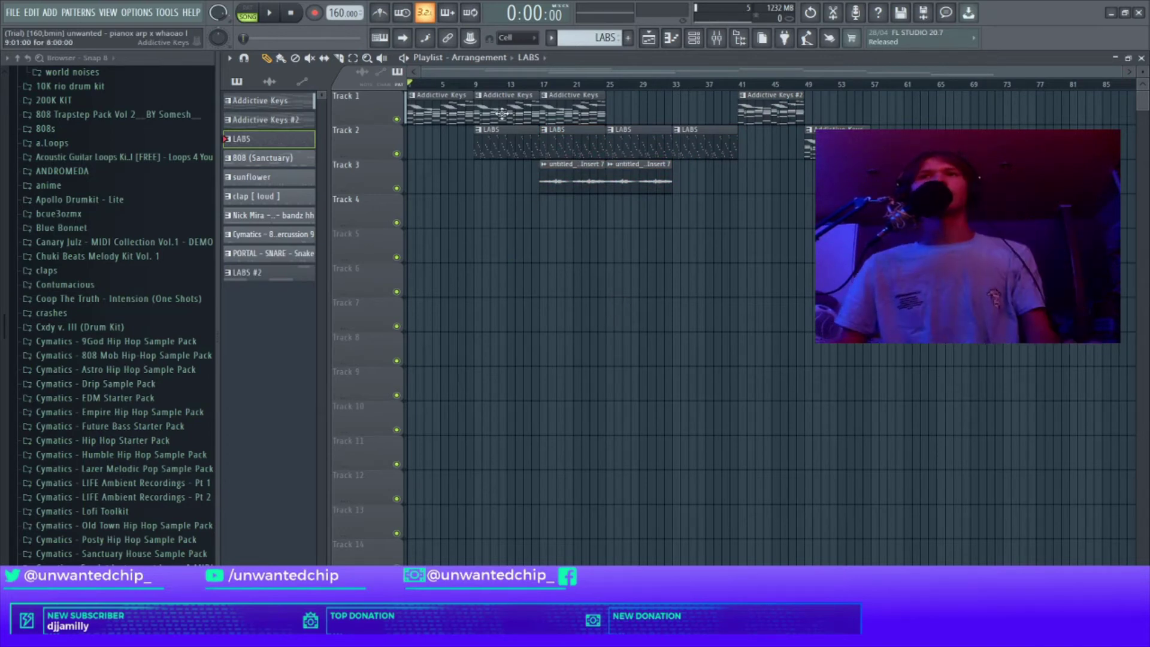
Highlight the sections at bars 17, 25 and 33 in turn and select the Addictive Keys #2 clip at bar 41.
{"action": "left_click_drag", "start_coordinate": [566, 107], "coordinate": [587, 243]}
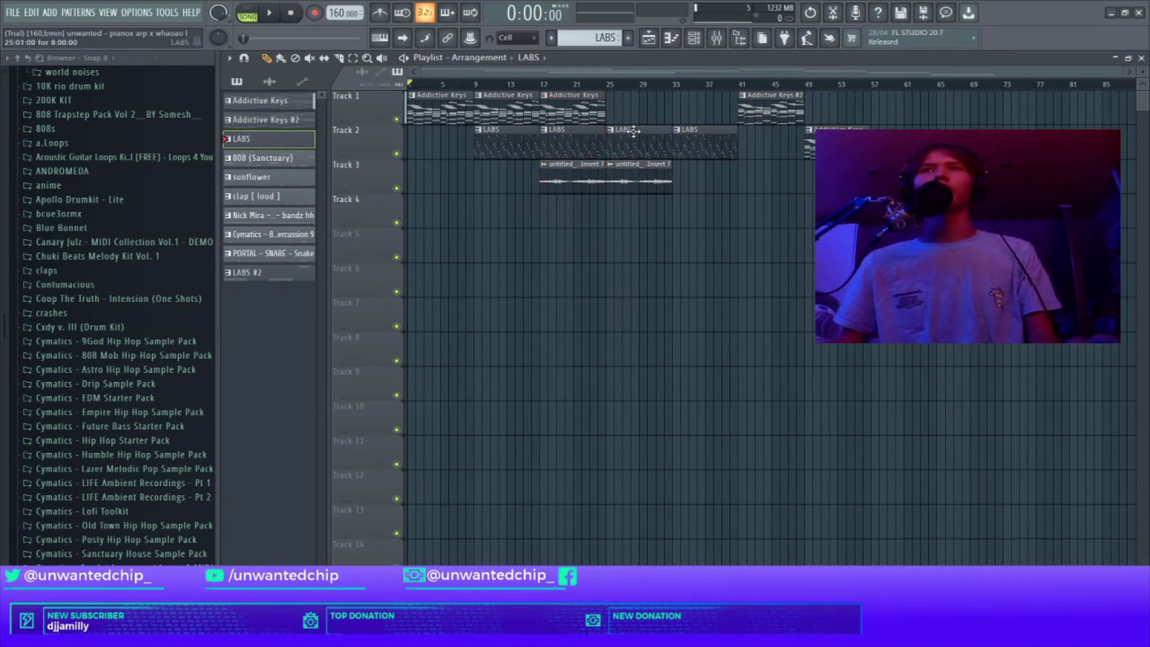
{"action": "left_click_drag", "start_coordinate": [633, 129], "coordinate": [638, 316]}
{"action": "left_click", "coordinate": [642, 319], "text": "ctrl"}
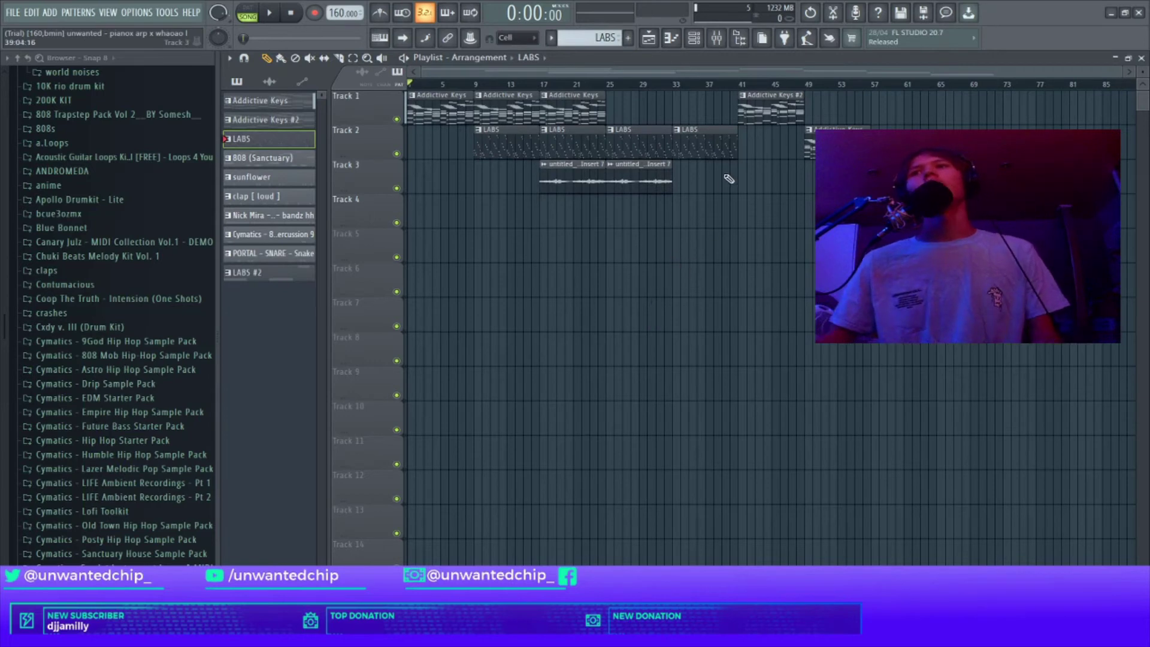
{"action": "left_click", "coordinate": [713, 139], "text": "ctrl"}
{"action": "left_click", "coordinate": [759, 202], "text": "ctrl"}
{"action": "left_click_drag", "start_coordinate": [753, 128], "coordinate": [791, 106]}
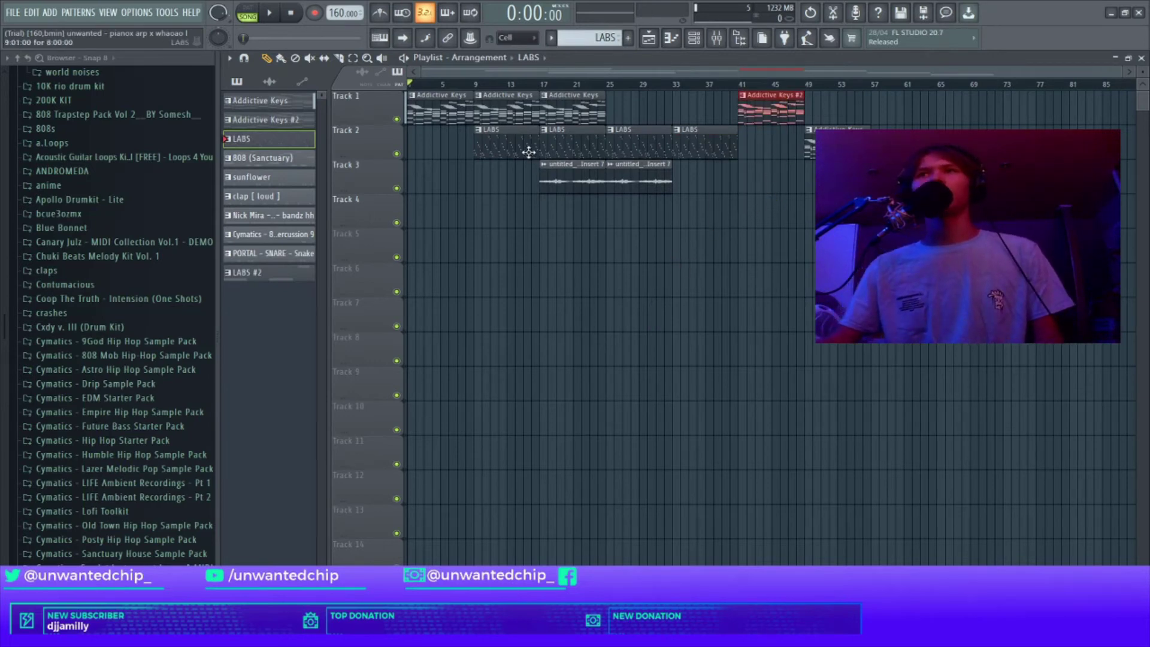
Highlight the layered clips at bar 9 and at bar 17, clearing the clip selection after each.
{"action": "left_click_drag", "start_coordinate": [495, 111], "coordinate": [533, 187]}
{"action": "left_click", "coordinate": [515, 185], "text": "ctrl"}
{"action": "left_click", "coordinate": [533, 186], "text": "ctrl"}
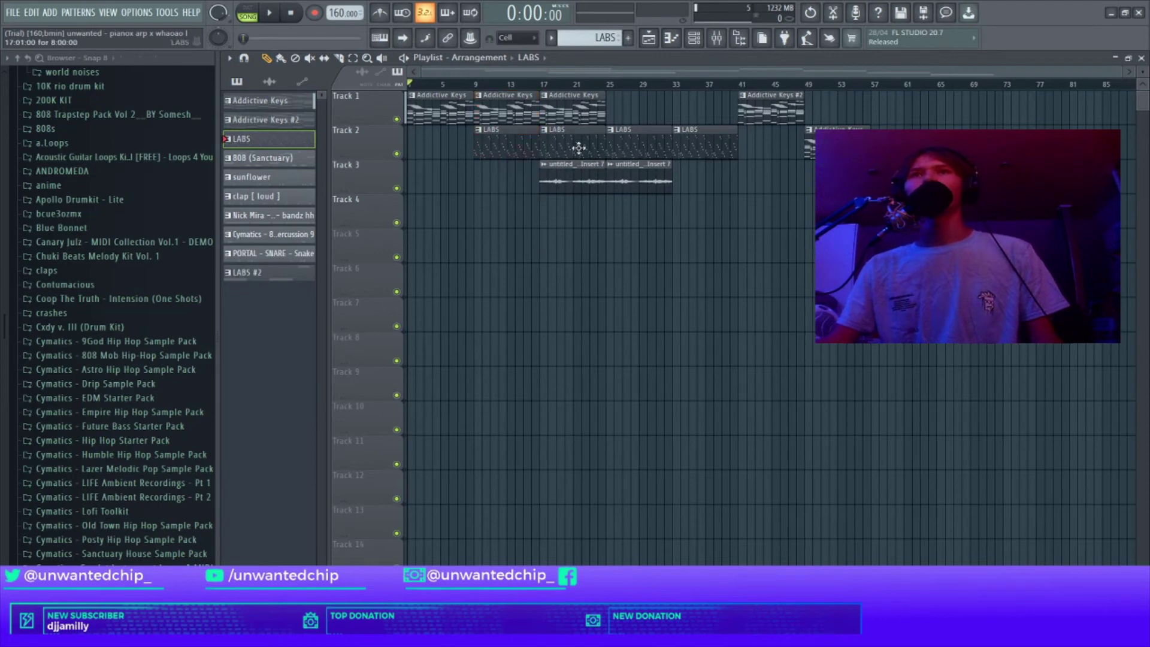
{"action": "left_click_drag", "start_coordinate": [571, 91], "coordinate": [629, 251]}
{"action": "left_click", "coordinate": [628, 251], "text": "ctrl"}
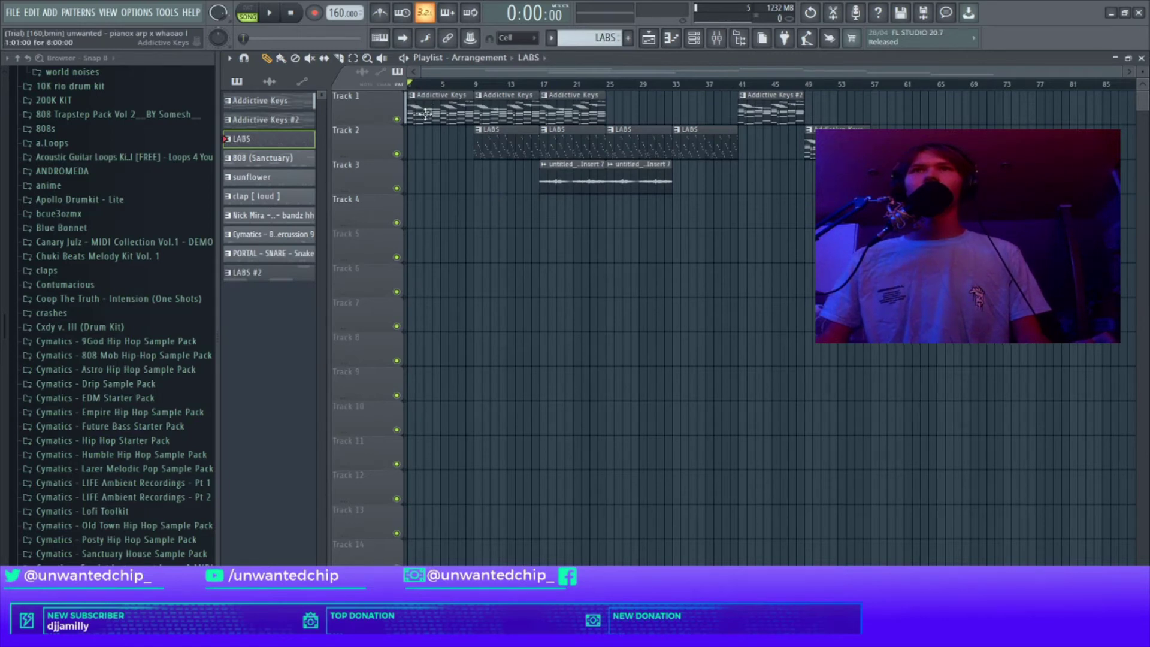
Highlight the opening Addictive Keys clip at bar 1 on track 1 repeatedly, clearing the selection in between.
{"action": "left_click_drag", "start_coordinate": [425, 111], "coordinate": [448, 178]}
{"action": "left_click", "coordinate": [440, 147], "text": "ctrl"}
{"action": "left_click", "coordinate": [457, 224], "text": "ctrl"}
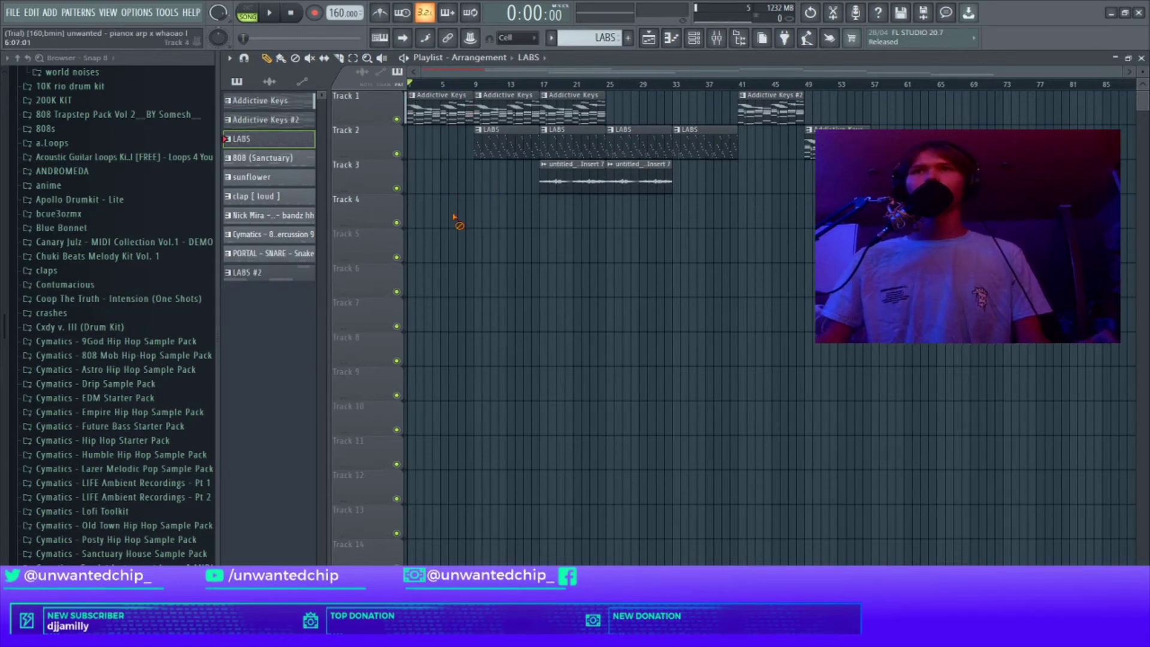
{"action": "left_click_drag", "start_coordinate": [443, 112], "coordinate": [451, 148]}
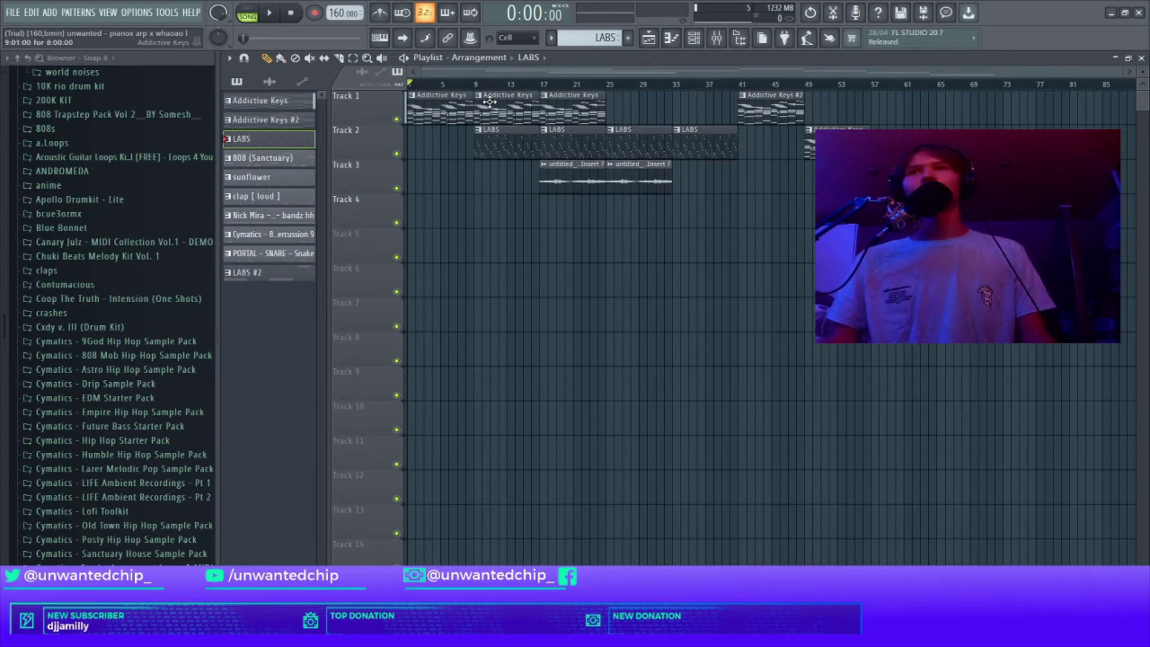
Highlight the clips at bars 9, 1, 33 and 41 one after another and clear the selection.
{"action": "left_click_drag", "start_coordinate": [490, 102], "coordinate": [504, 175]}
{"action": "left_click_drag", "start_coordinate": [441, 110], "coordinate": [444, 142]}
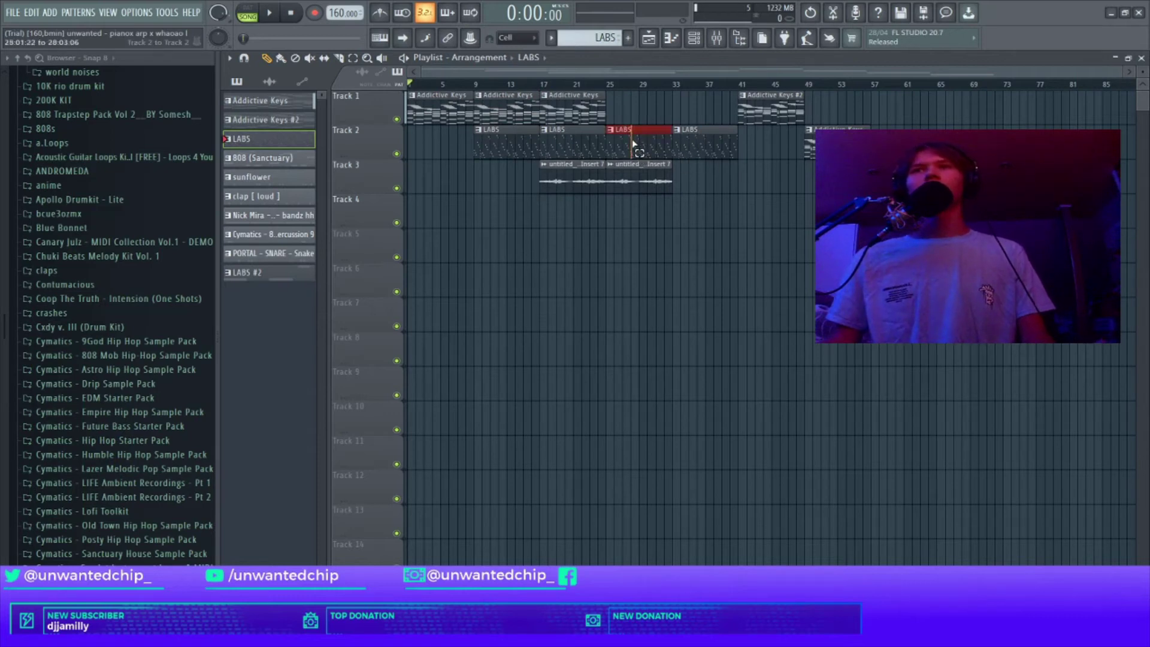
{"action": "left_click_drag", "start_coordinate": [706, 93], "coordinate": [714, 181]}
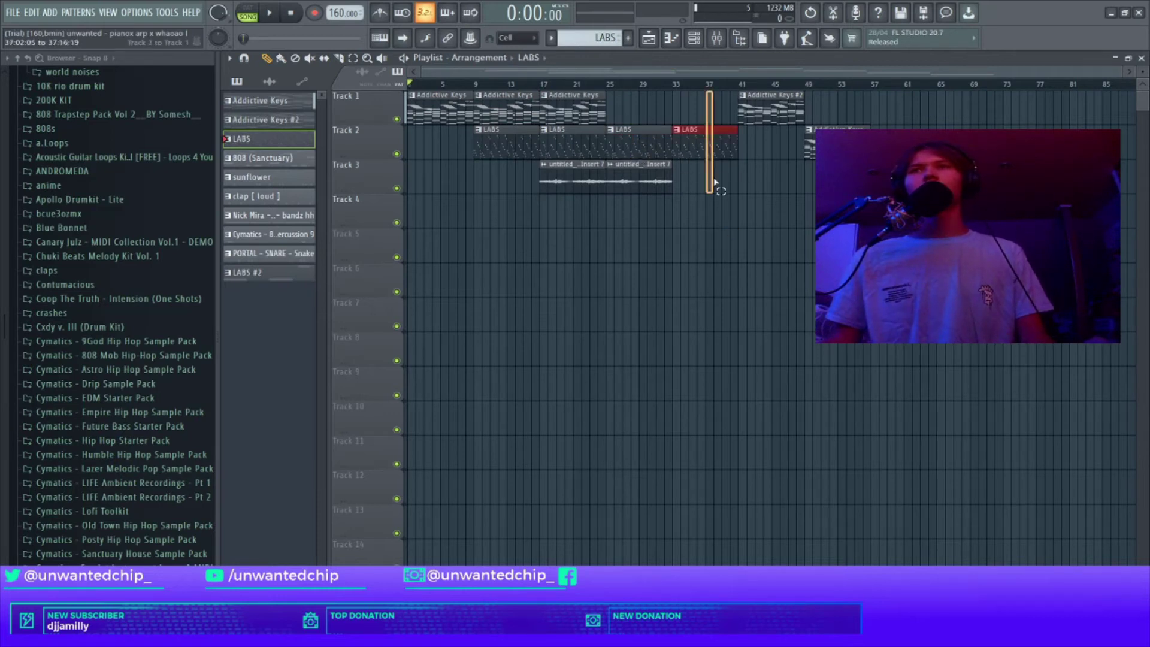
{"action": "left_click_drag", "start_coordinate": [759, 112], "coordinate": [785, 190]}
{"action": "right_click", "coordinate": [799, 160]}
{"action": "right_click", "coordinate": [789, 204]}
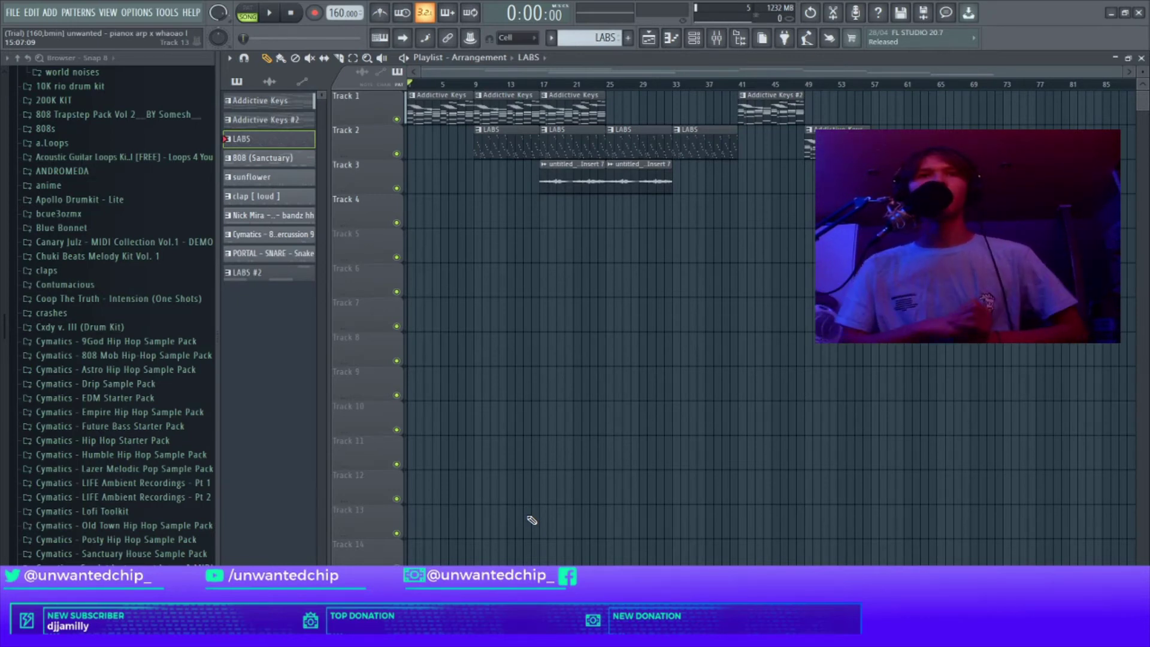
Try both rendered master audio clips on track 6, remove them, and place the 12-23-39_Master clip at bar 1 of track 5.
{"action": "left_click", "coordinate": [270, 83]}
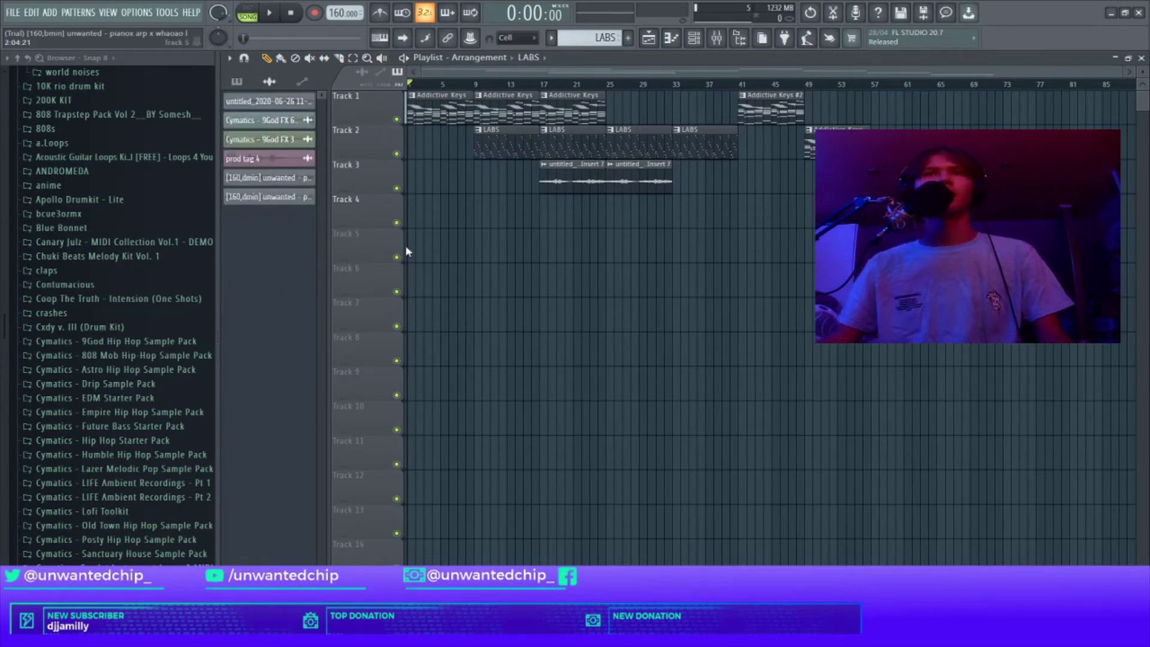
{"action": "left_click", "coordinate": [291, 198]}
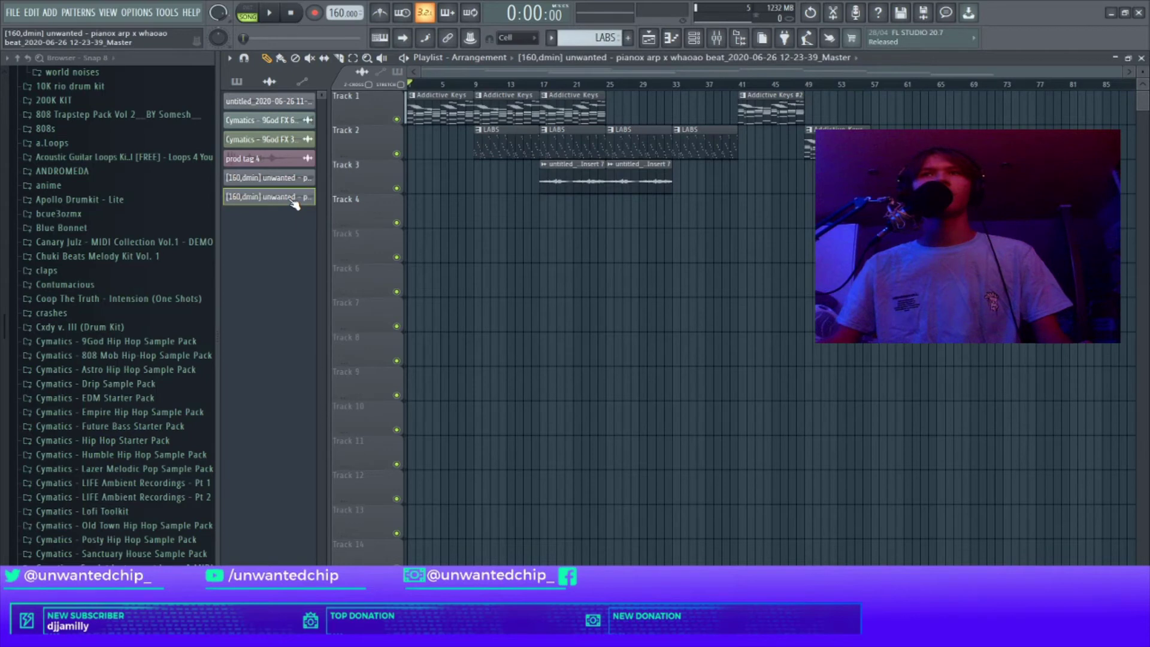
{"action": "left_click_drag", "start_coordinate": [294, 204], "coordinate": [461, 277]}
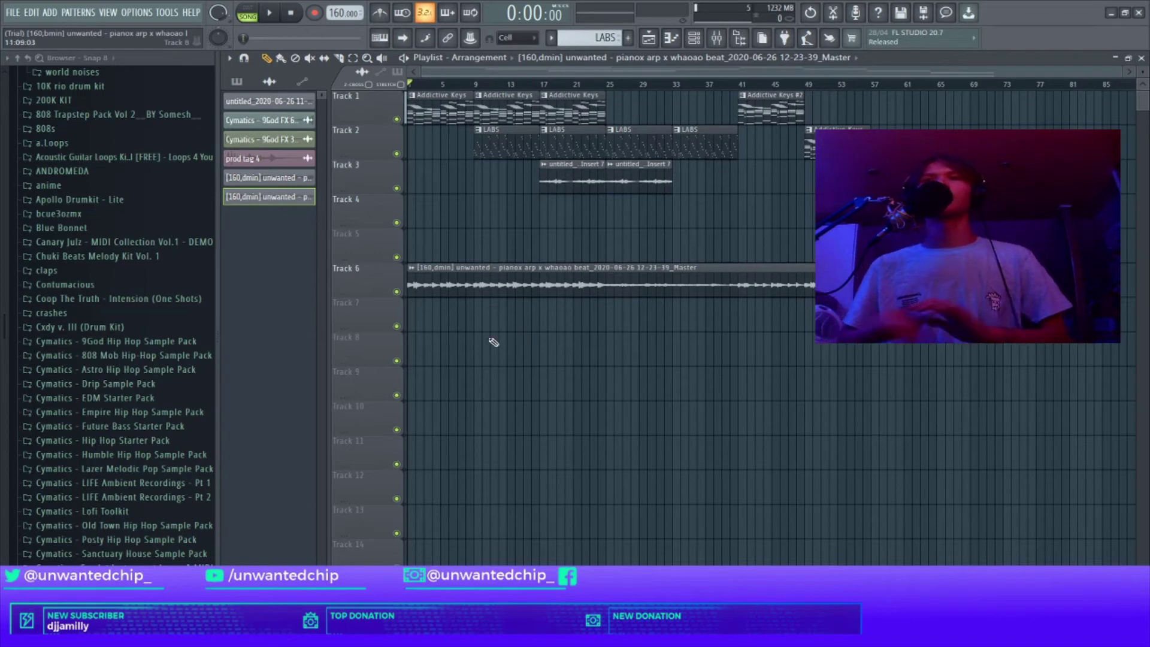
{"action": "right_click", "coordinate": [447, 267]}
{"action": "left_click_drag", "start_coordinate": [295, 187], "coordinate": [621, 287]}
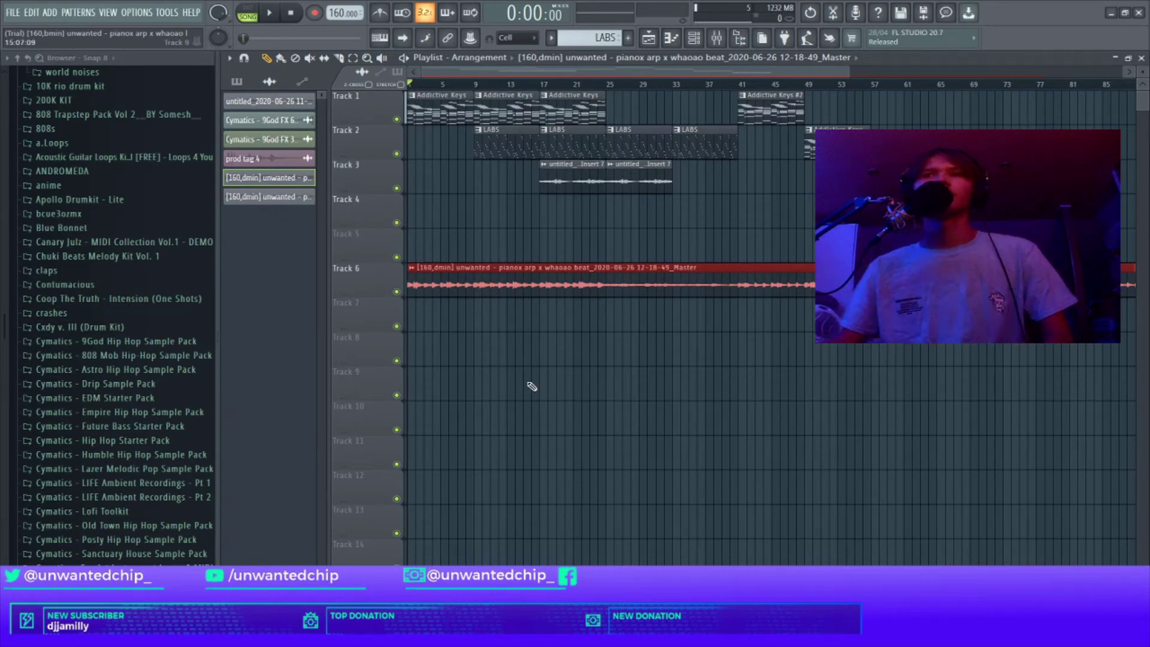
{"action": "right_click", "coordinate": [518, 291]}
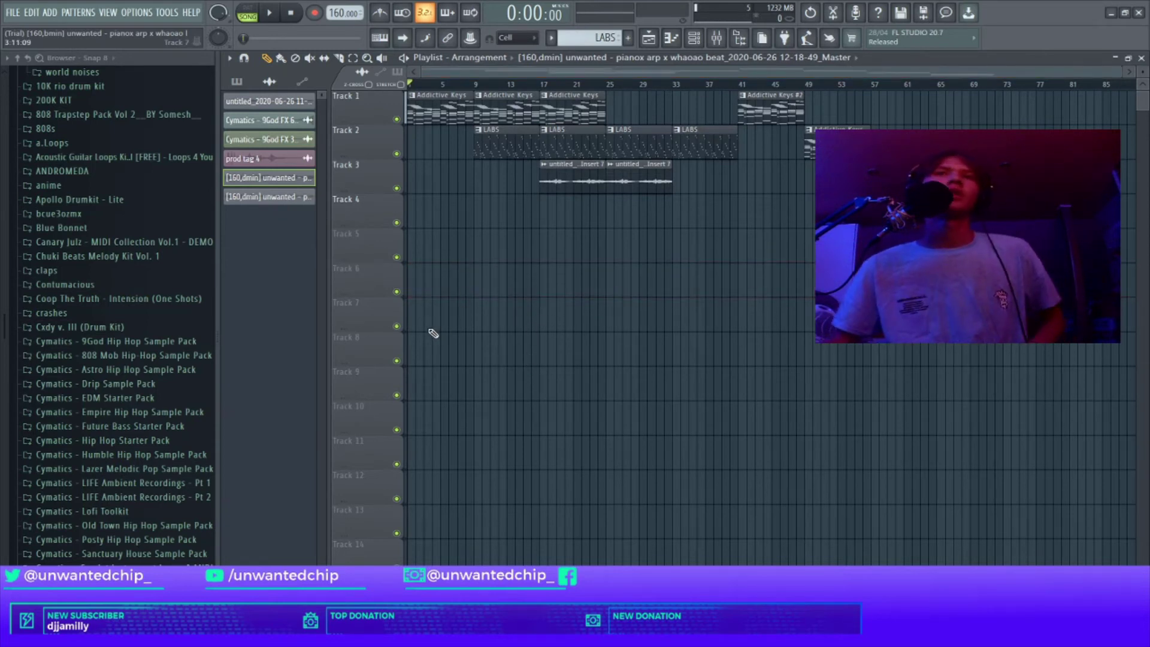
{"action": "left_click_drag", "start_coordinate": [269, 197], "coordinate": [413, 250]}
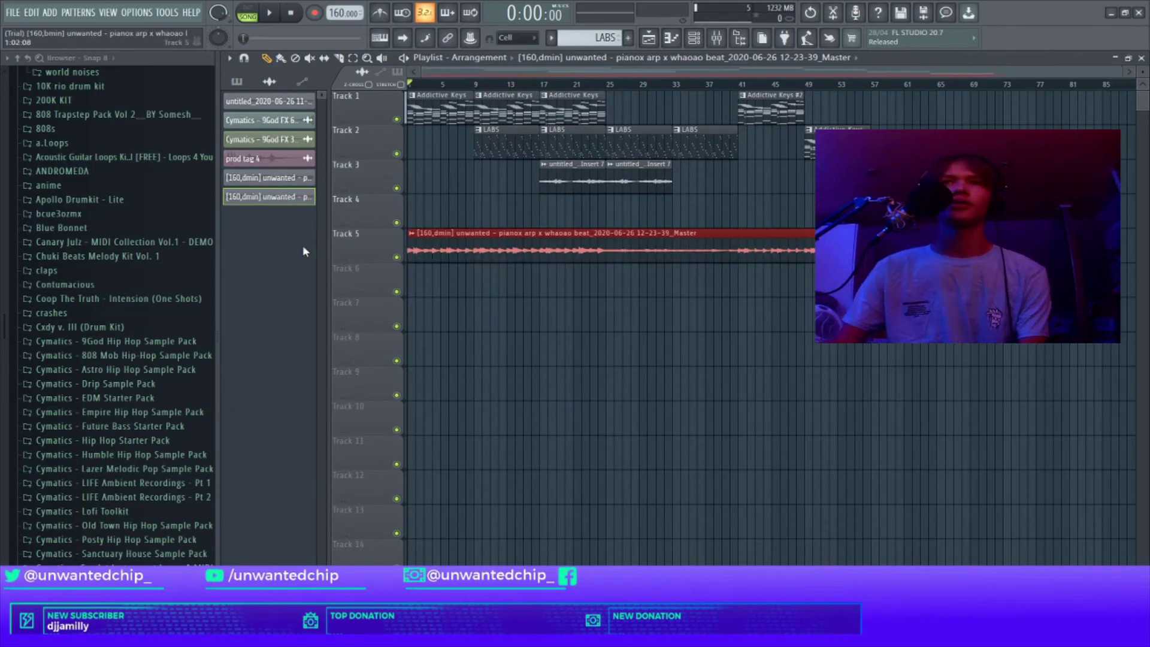
Disable the effect slots on the Master and Inserts 1, 5 and 6 in the mixer, and close the mixer.
{"action": "key", "text": "F9"}
{"action": "left_click", "coordinate": [277, 364]}
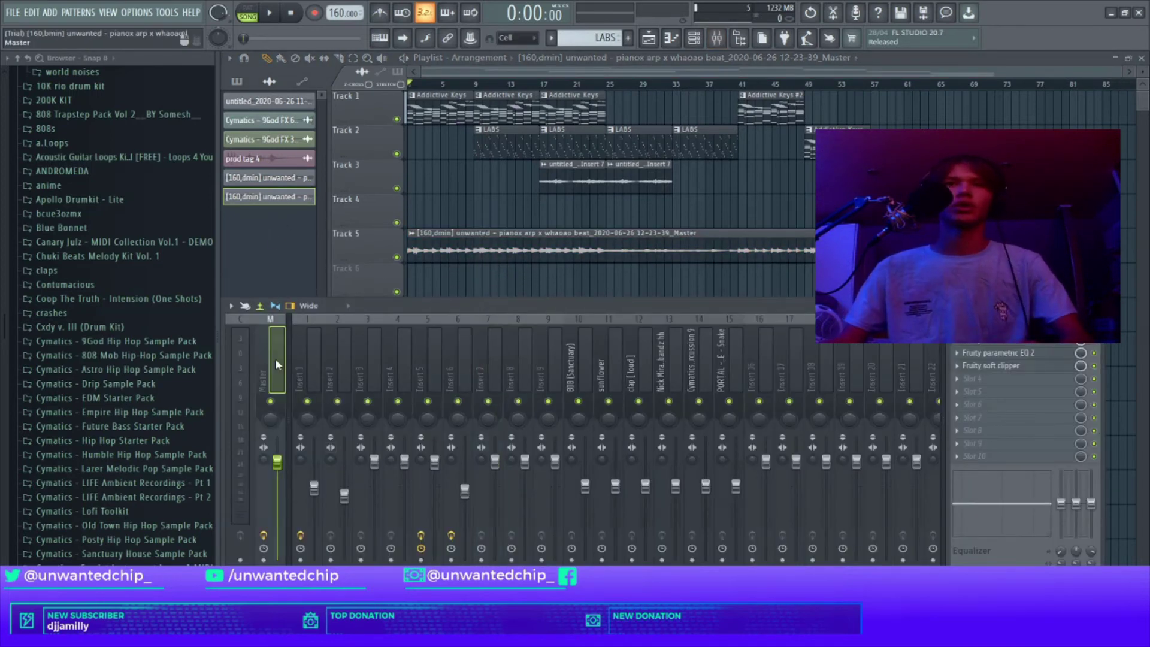
{"action": "left_click", "coordinate": [264, 559]}
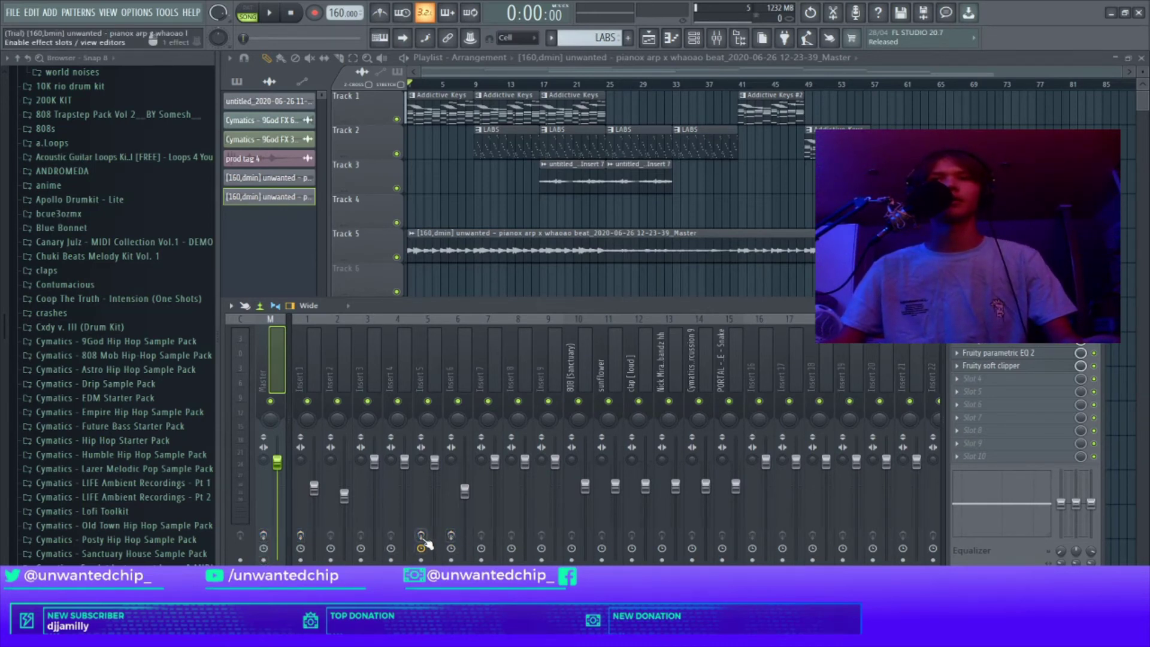
{"action": "left_click", "coordinate": [1095, 306]}
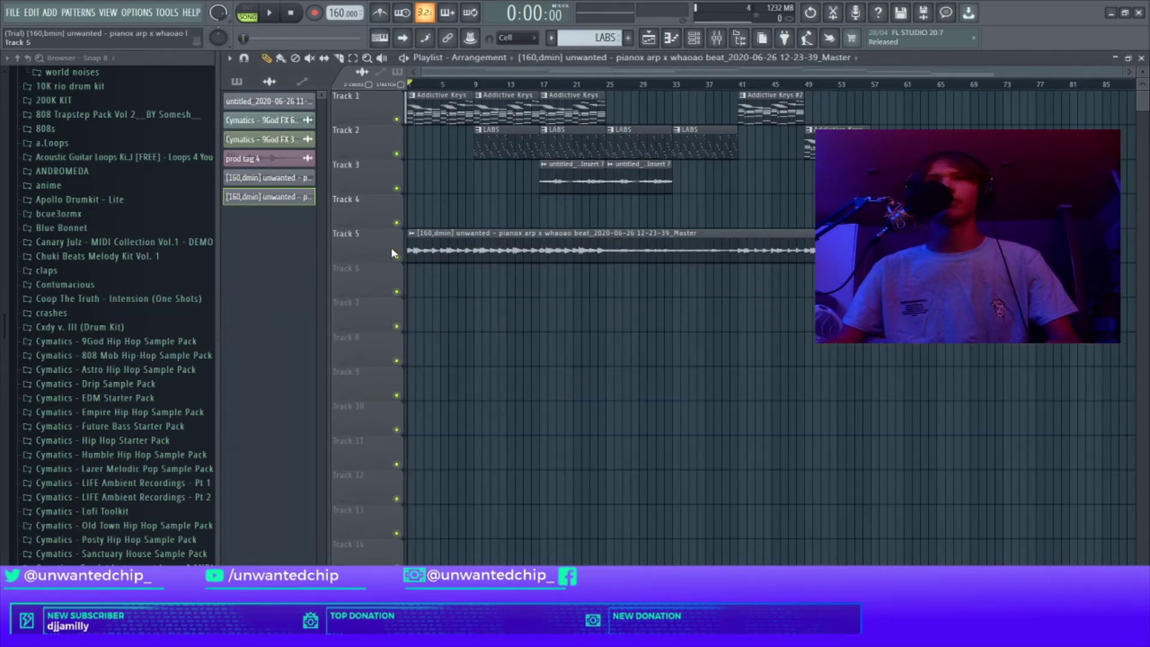
Solo track 5 in the playlist so only the rendered master audio plays.
{"action": "right_click", "coordinate": [391, 249]}
{"action": "right_click", "coordinate": [379, 252]}
{"action": "left_click", "coordinate": [493, 268]}
{"action": "right_click", "coordinate": [399, 258]}
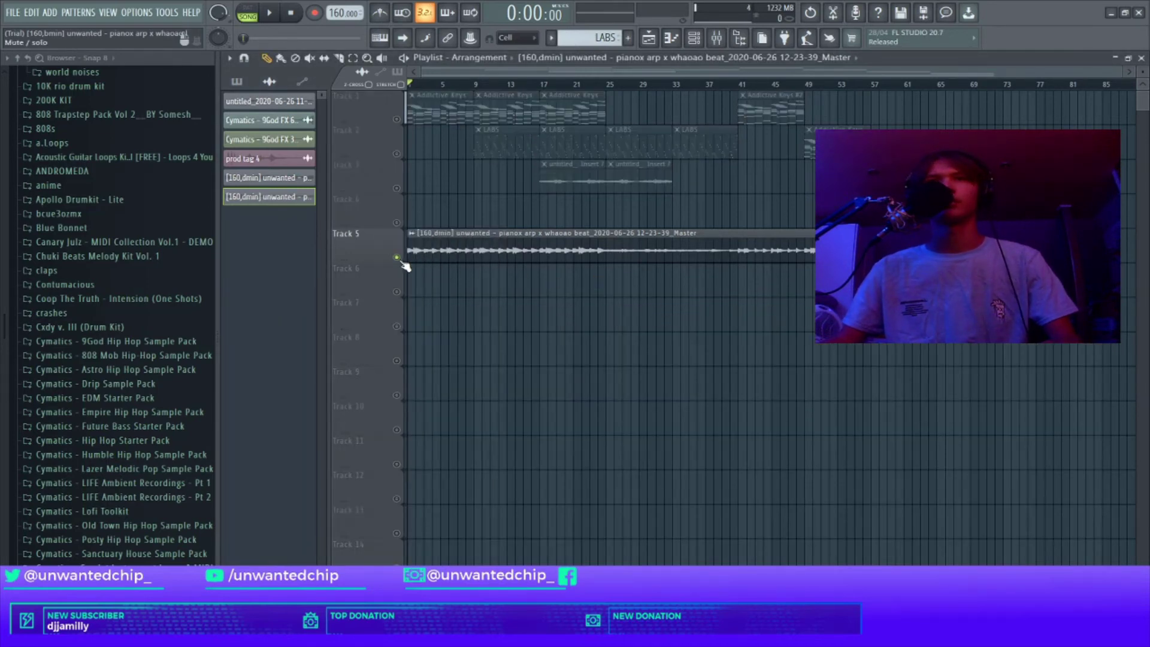
Reset the time-stretching pitch of the 12-23-39_Master audio clip, close its settings and restart playback from the beginning.
{"action": "key", "text": "space"}
{"action": "double_click", "coordinate": [419, 251]}
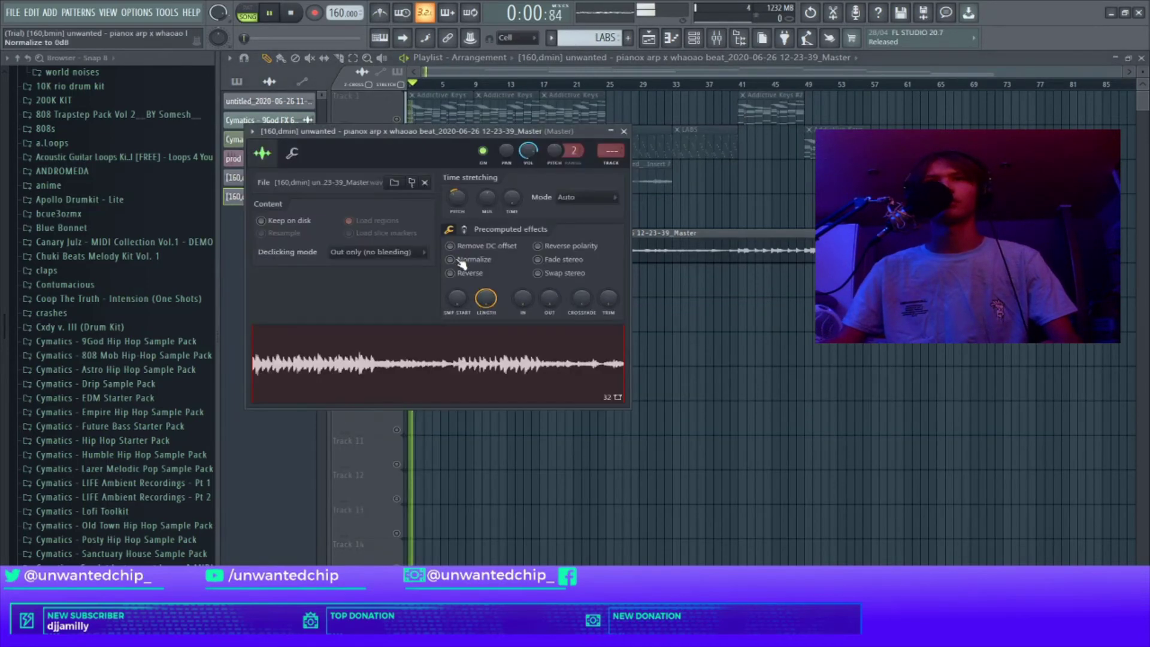
{"action": "right_click", "coordinate": [461, 195]}
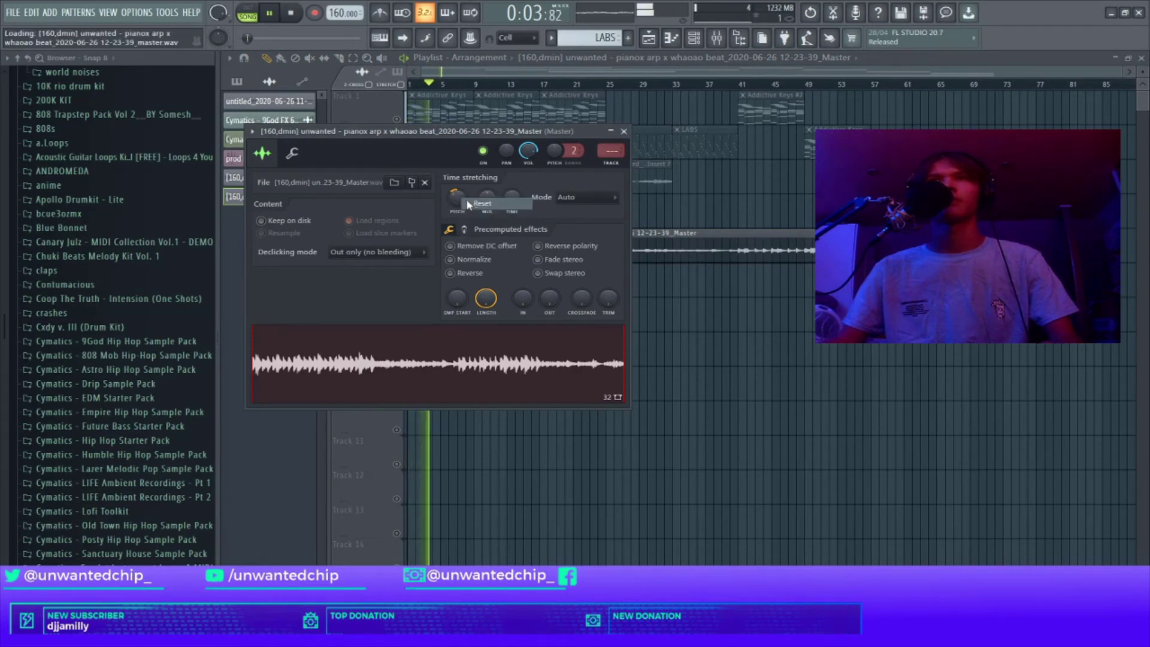
{"action": "left_click", "coordinate": [470, 204]}
{"action": "key", "text": "space"}
{"action": "left_click", "coordinate": [623, 131]}
{"action": "key", "text": "space"}
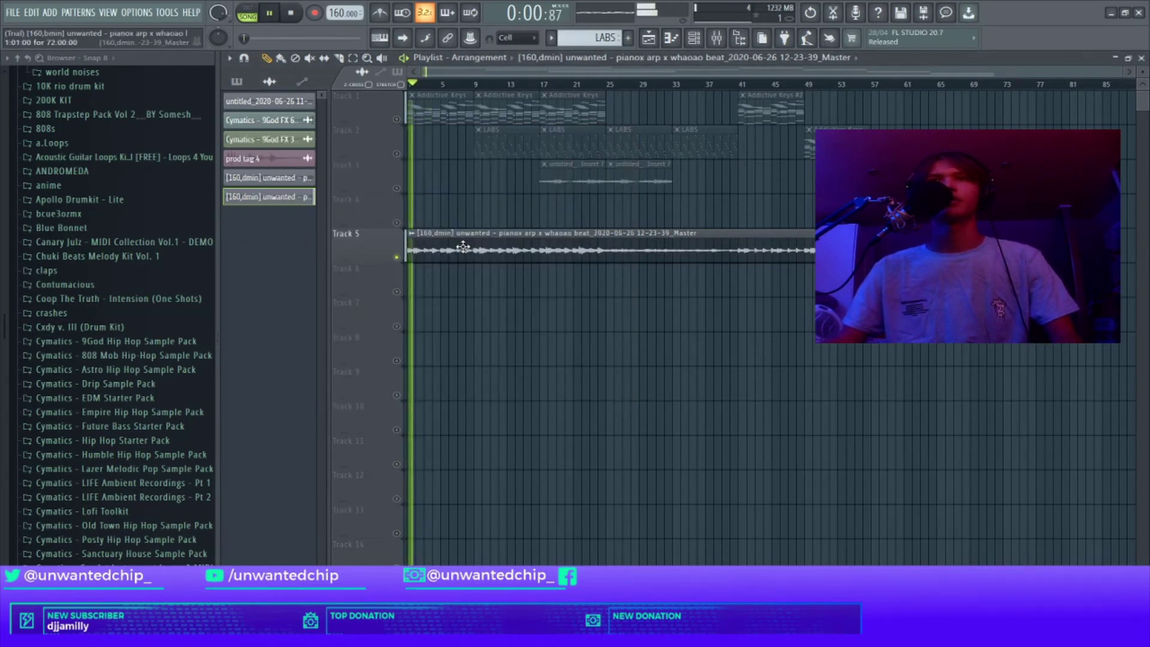
Check the 12-23-39_Master clip's settings, play it soloed from the beginning, and remove it from track 5.
{"action": "key", "text": "space"}
{"action": "double_click", "coordinate": [462, 248]}
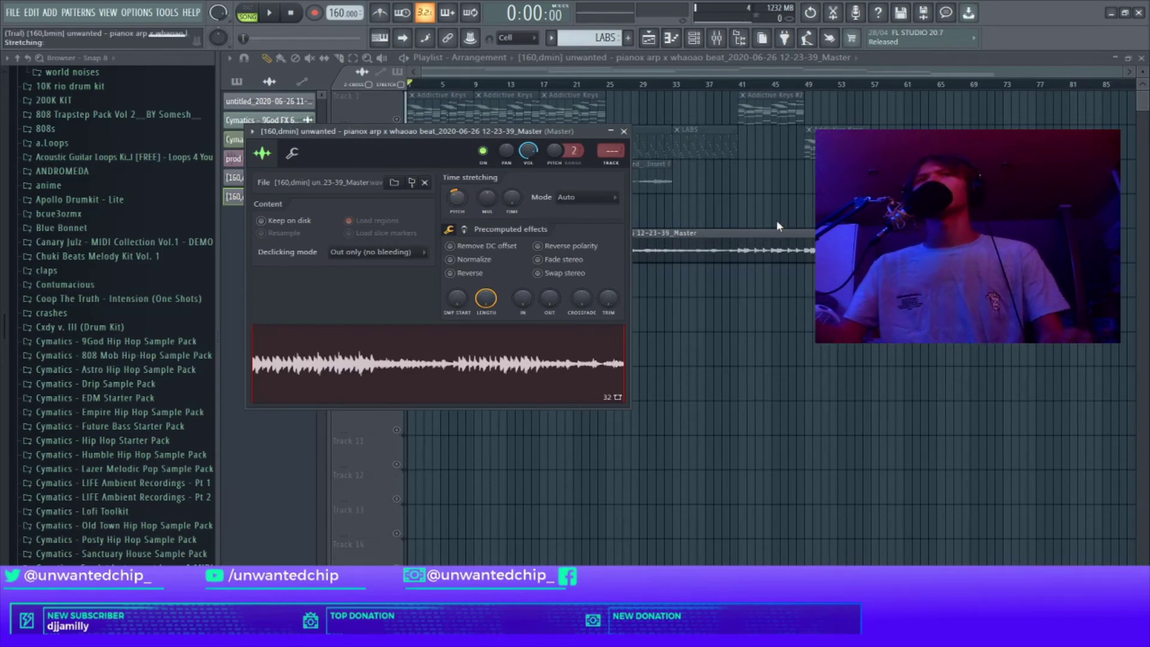
{"action": "left_click", "coordinate": [624, 131]}
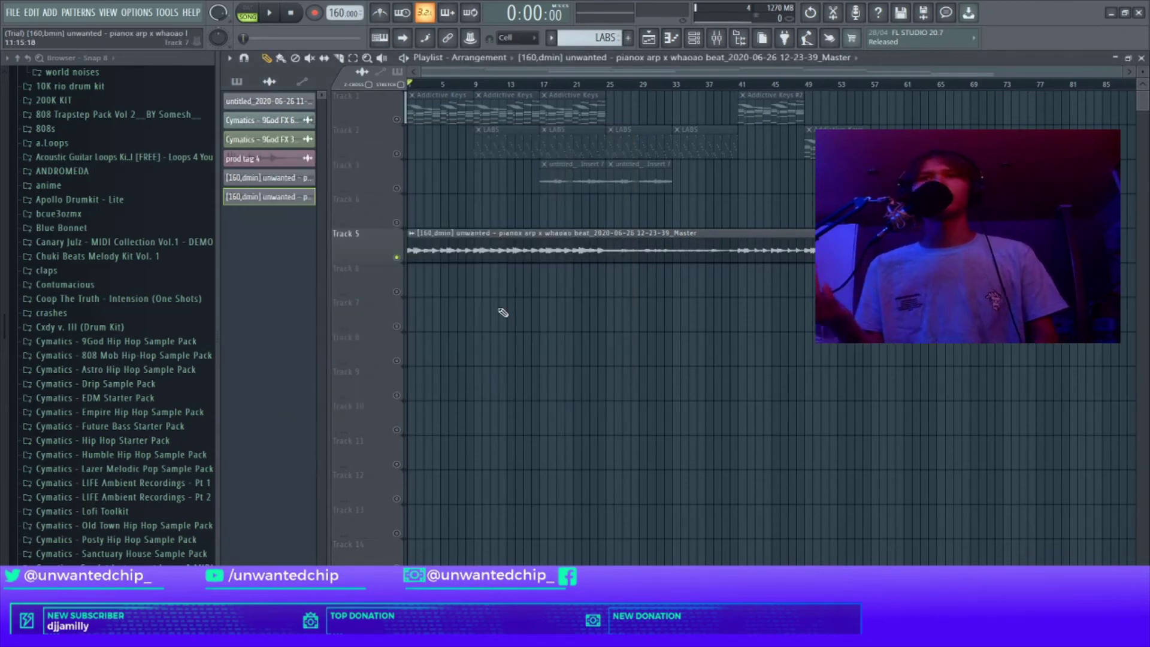
{"action": "key", "text": "space"}
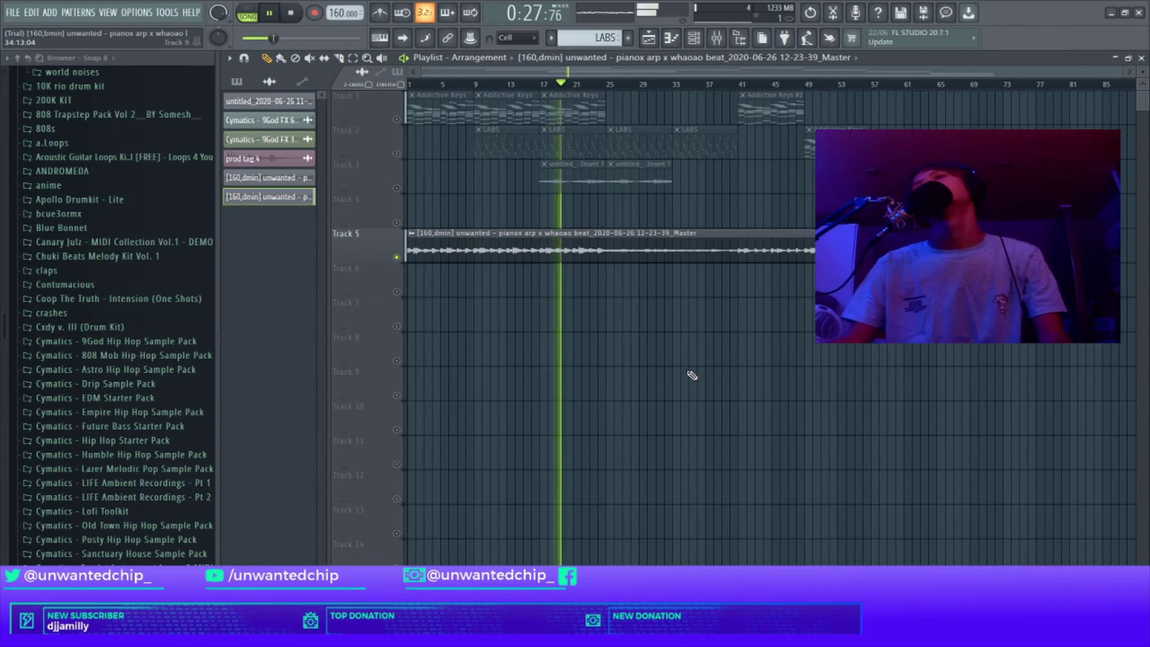
{"action": "key", "text": "space"}
{"action": "right_click", "coordinate": [461, 248]}
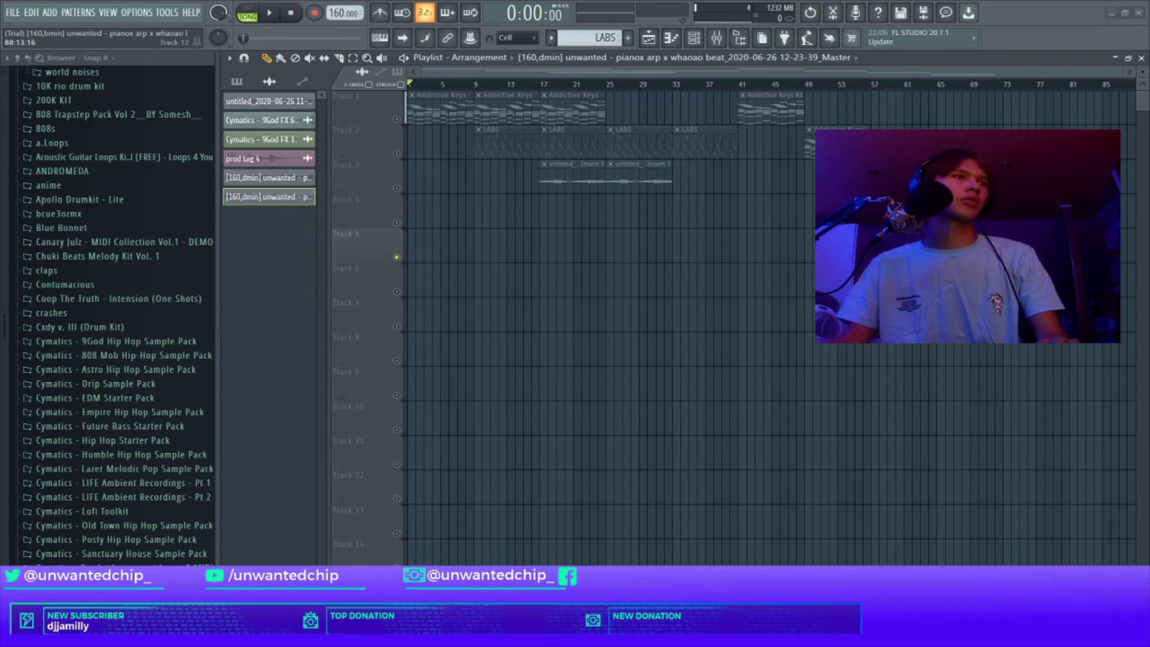
{"action": "left_click_drag", "start_coordinate": [740, 449], "coordinate": [541, 317]}
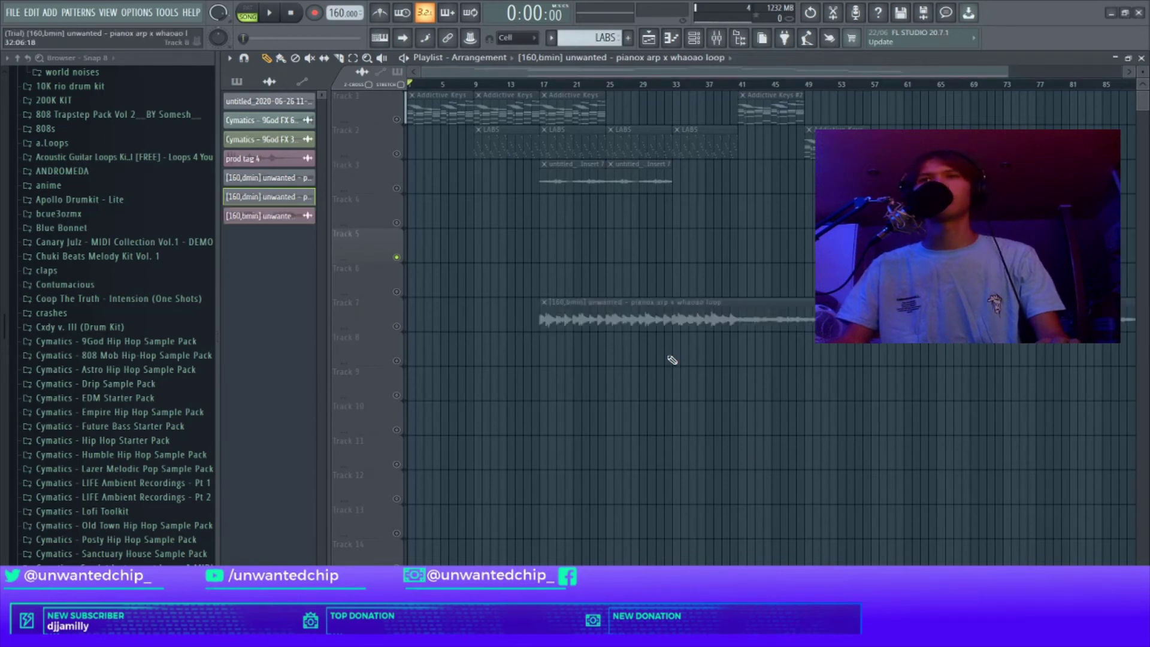
{"action": "left_click_drag", "start_coordinate": [742, 328], "coordinate": [520, 330]}
{"action": "right_click", "coordinate": [503, 326]}
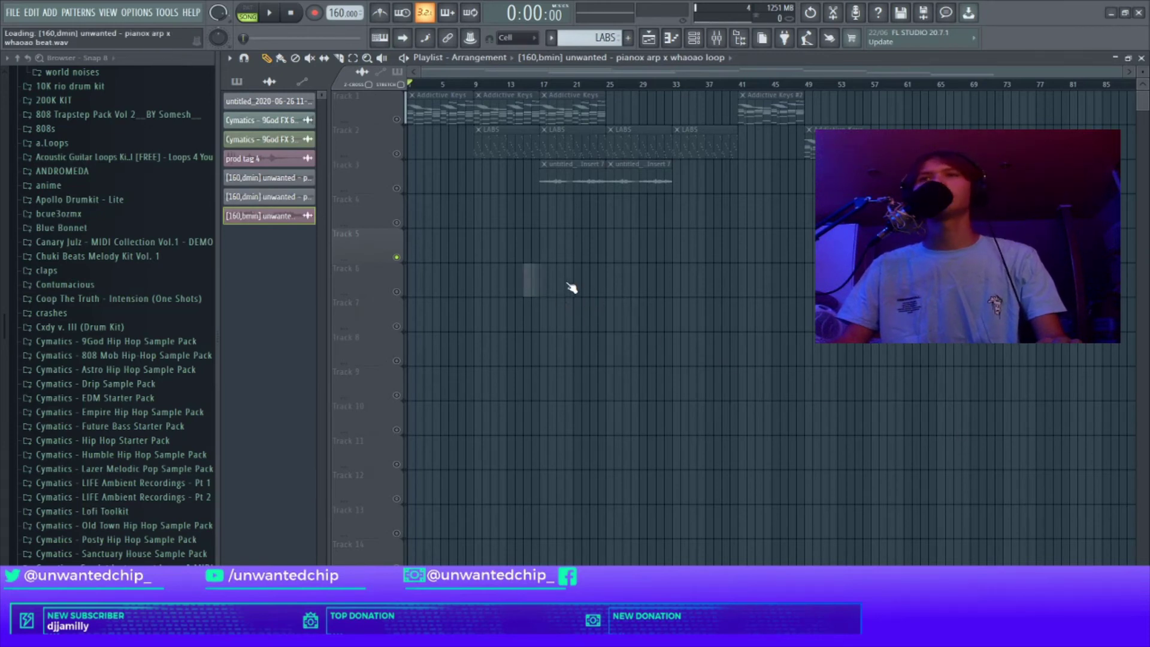
Place the "[160,dmin] unwanted - pianox arp x whaoao beat" audio at bar 1 of track 6 and solo that track.
{"action": "left_click_drag", "start_coordinate": [575, 279], "coordinate": [311, 280]}
{"action": "right_click", "coordinate": [397, 292]}
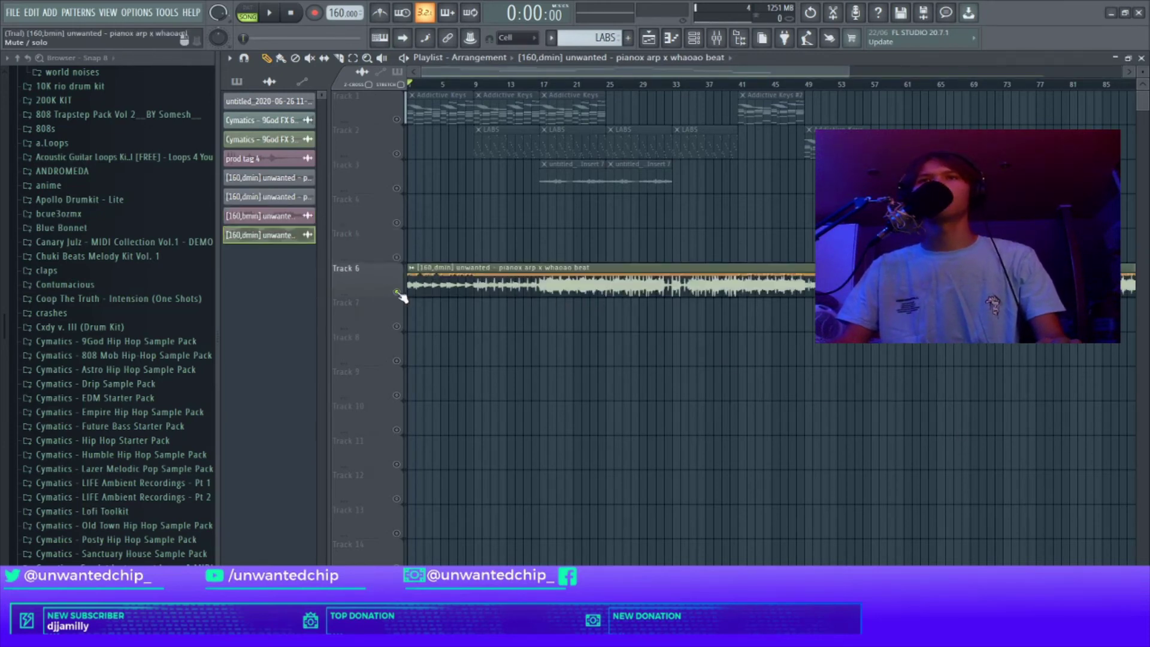
{"action": "right_click", "coordinate": [397, 292]}
{"action": "right_click", "coordinate": [397, 292]}
Play the finished beat audio on track 6 from the beginning, view the mixer briefly during playback, and stop.
{"action": "key", "text": "space"}
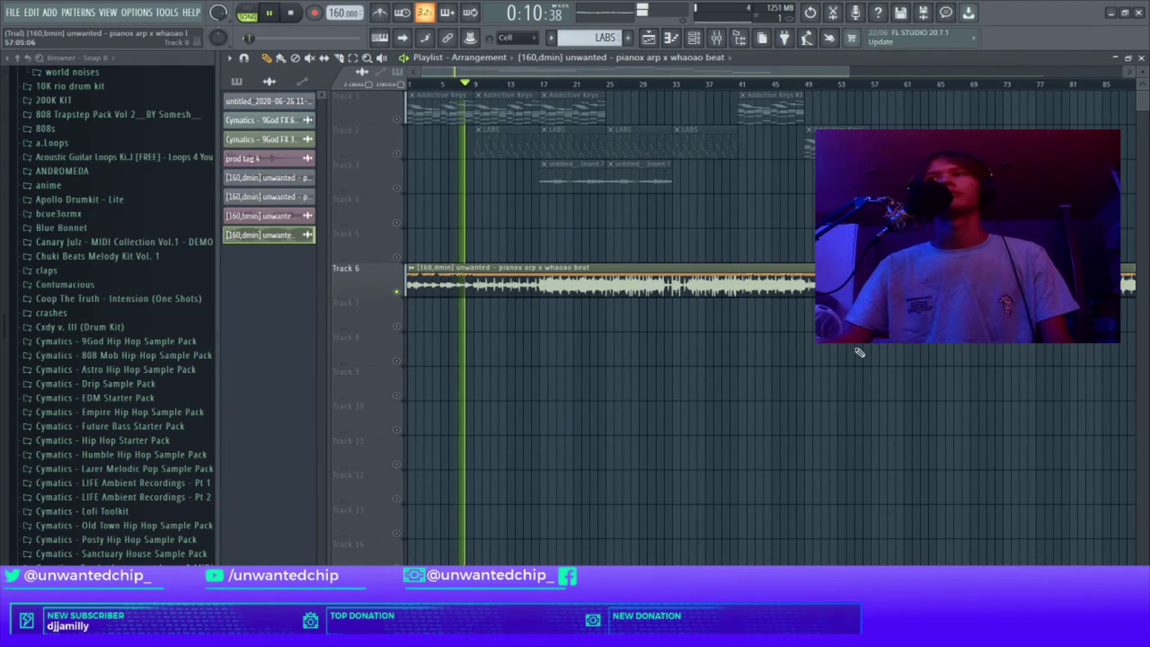
{"action": "scroll", "coordinate": [735, 358], "scroll_direction": "up", "scroll_amount": 6}
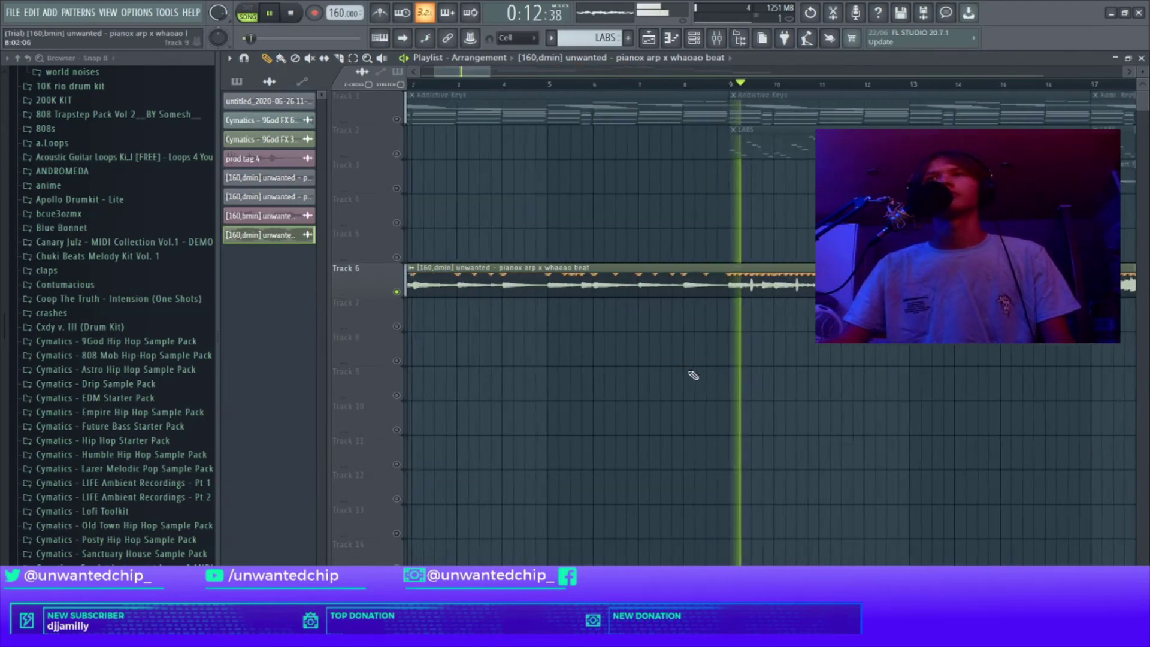
{"action": "scroll", "coordinate": [915, 348], "scroll_direction": "down", "scroll_amount": 3}
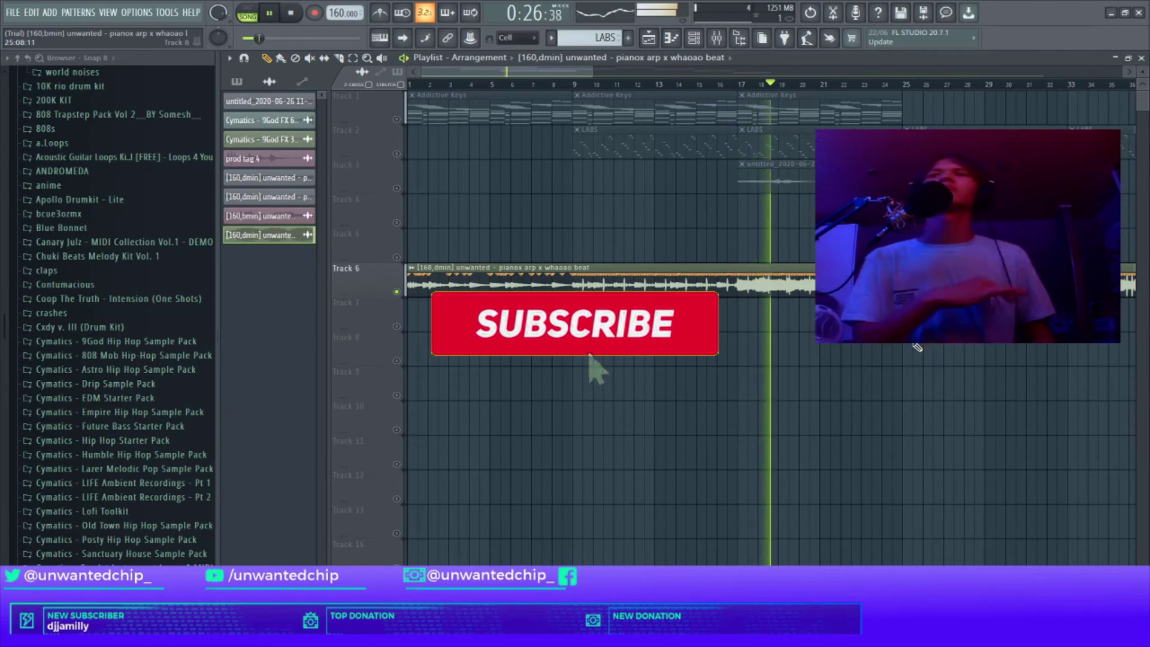
{"action": "key", "text": "F9"}
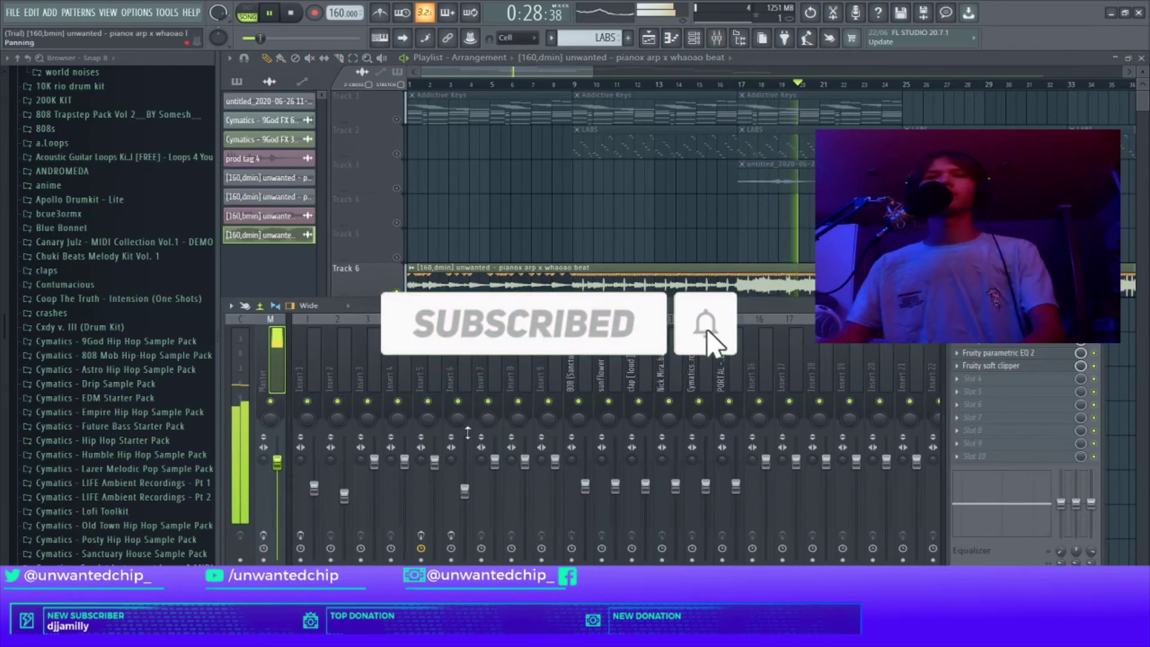
{"action": "key", "text": "F9"}
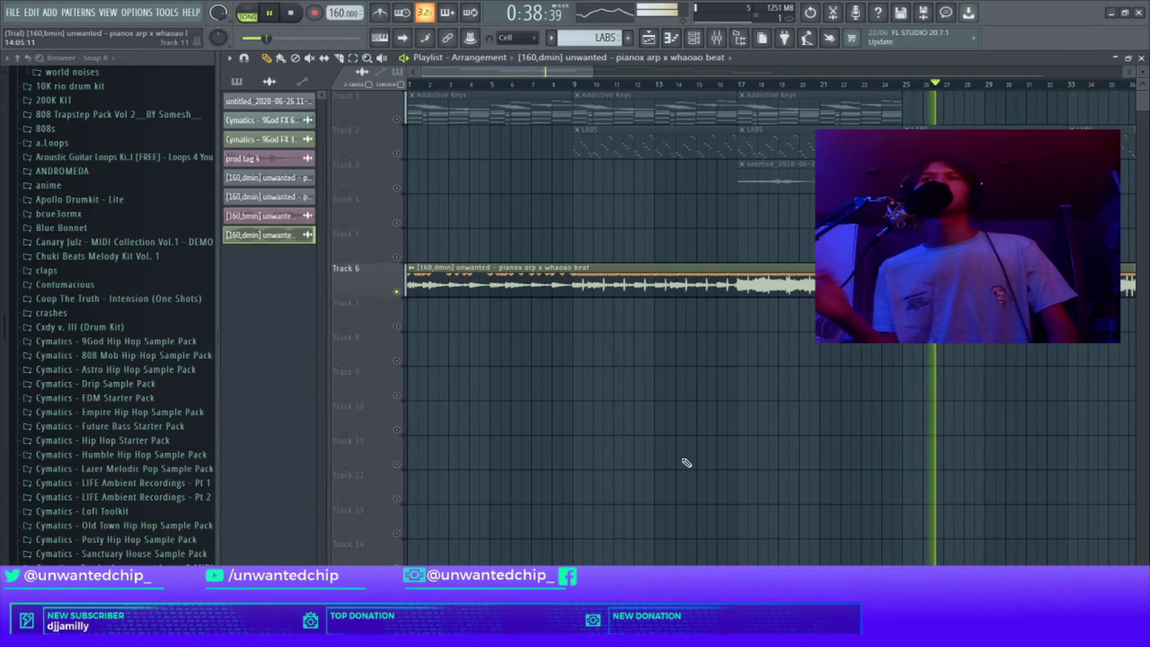
{"action": "scroll", "coordinate": [745, 472], "scroll_direction": "down", "scroll_amount": 2}
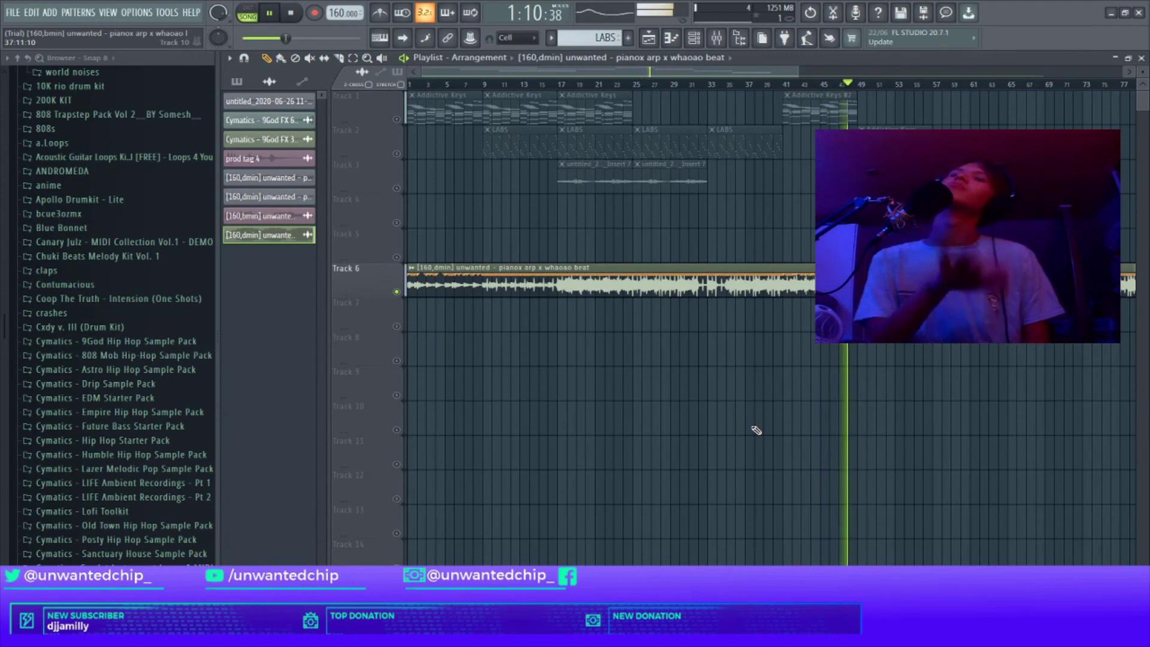
{"action": "key", "text": "space"}
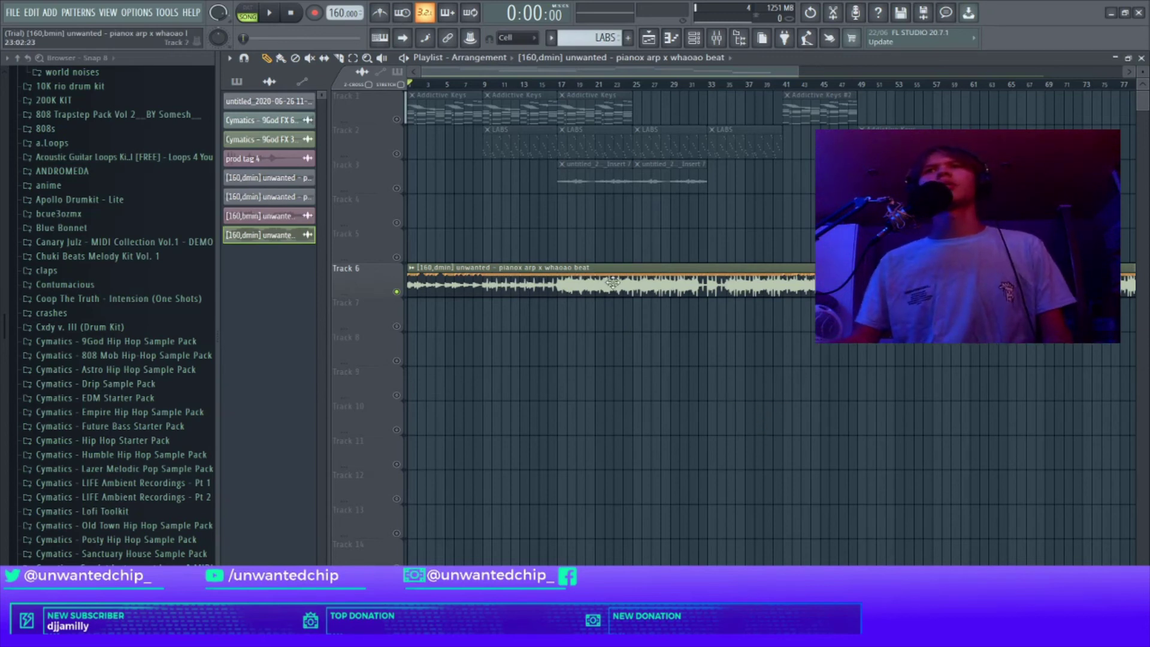
{"action": "left_click", "coordinate": [446, 120], "text": "ctrl"}
{"action": "left_click_drag", "start_coordinate": [446, 116], "coordinate": [727, 184]}
{"action": "left_click", "coordinate": [760, 204], "text": "ctrl"}
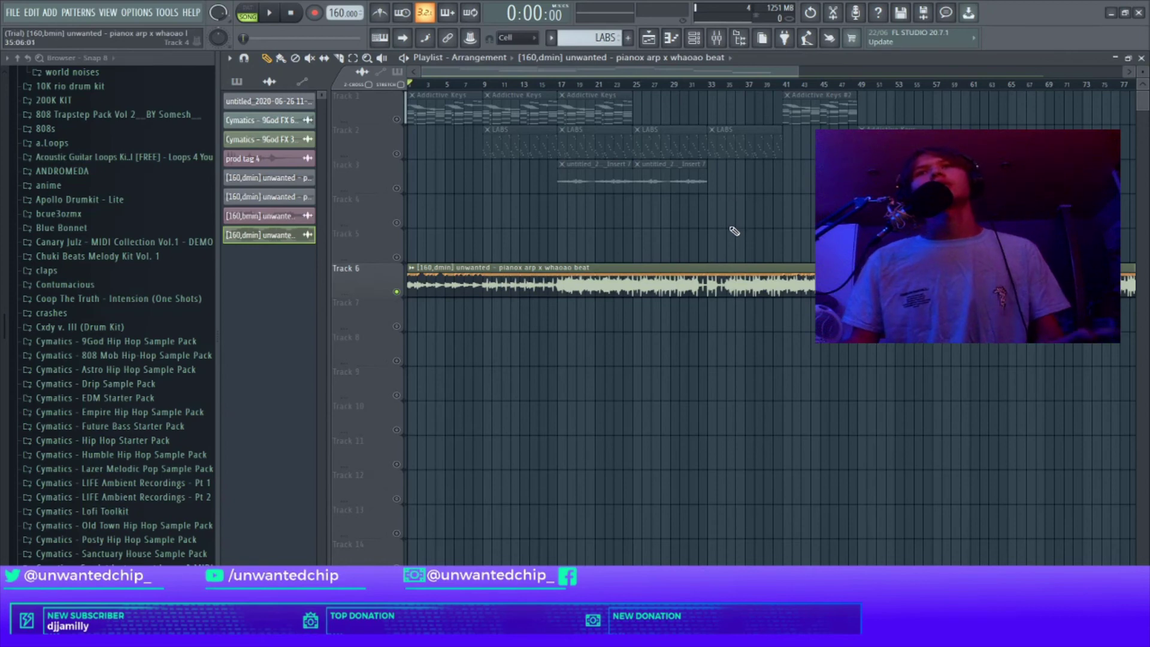
Remove the finished beat audio clip from track 6 of the playlist.
{"action": "scroll", "coordinate": [719, 179], "scroll_direction": "down", "scroll_amount": 4}
{"action": "right_click", "coordinate": [659, 276]}
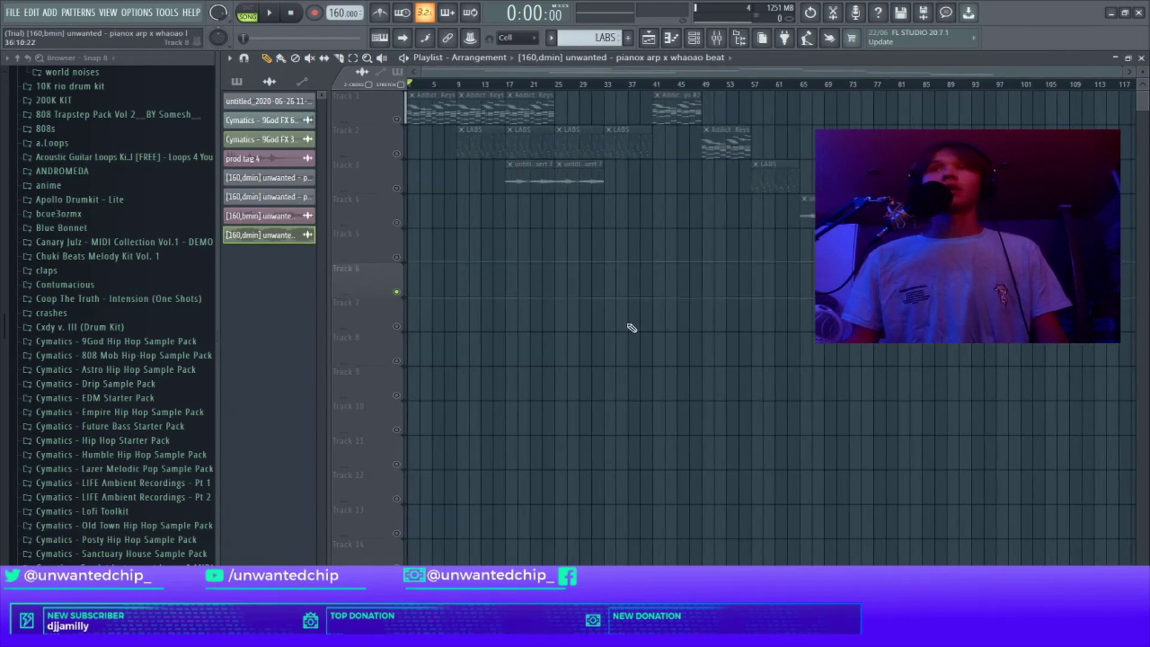
{"action": "scroll", "coordinate": [605, 128], "scroll_direction": "up", "scroll_amount": 3}
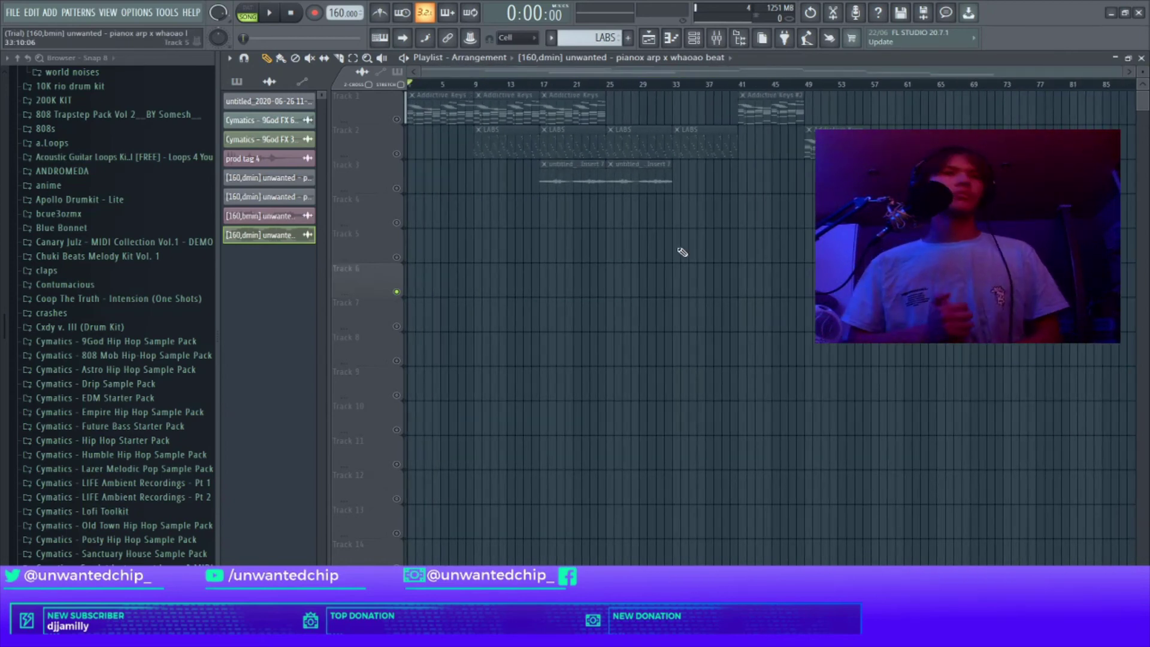